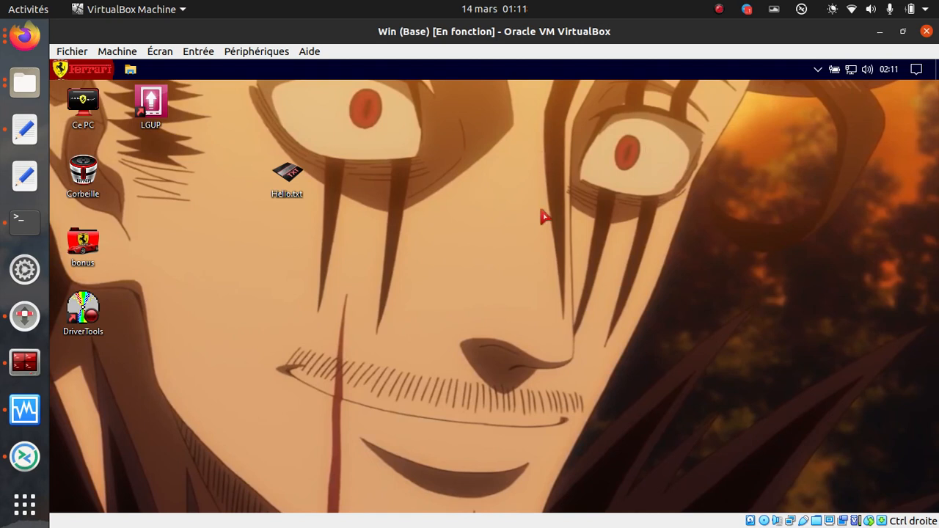
left_click_drag(536, 190, 556, 360)
left_click_drag(556, 159, 278, 103)
left_click_drag(429, 209, 679, 415)
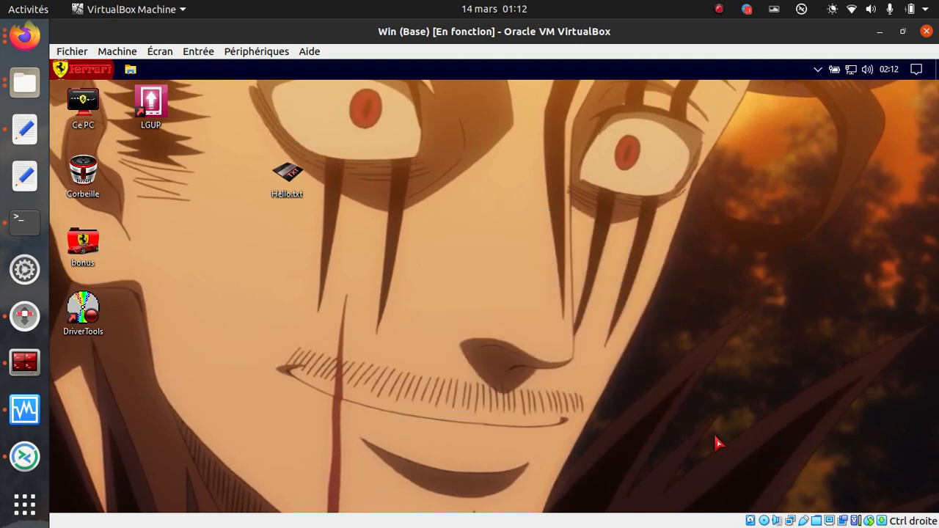
left_click(818, 69)
left_click(818, 69)
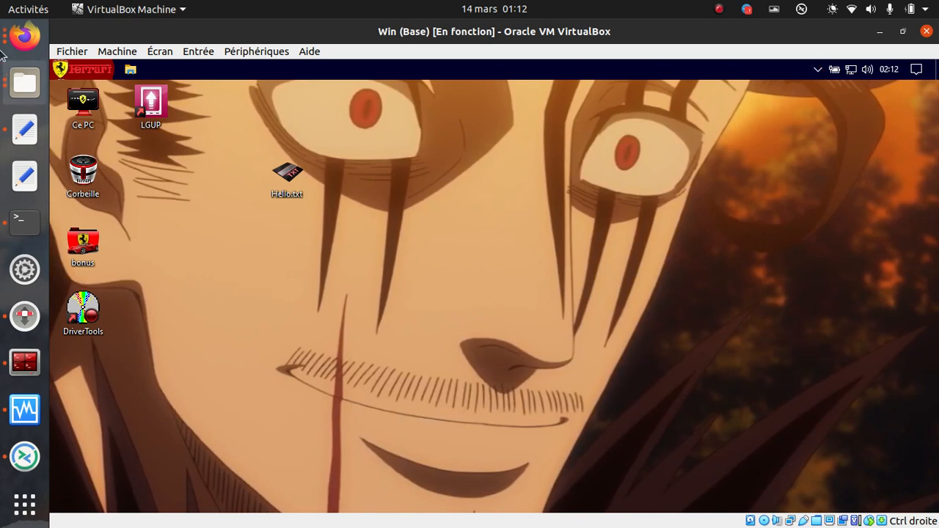
left_click(93, 73)
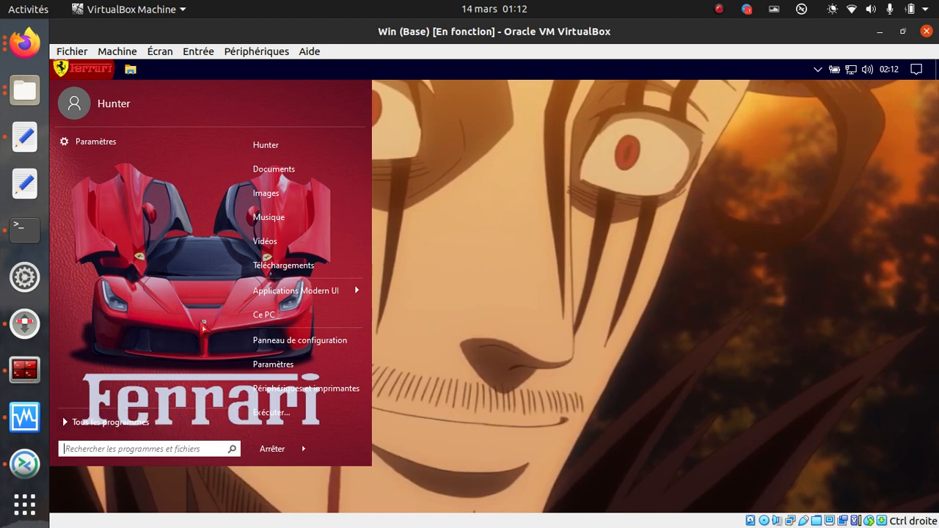
left_click(62, 71)
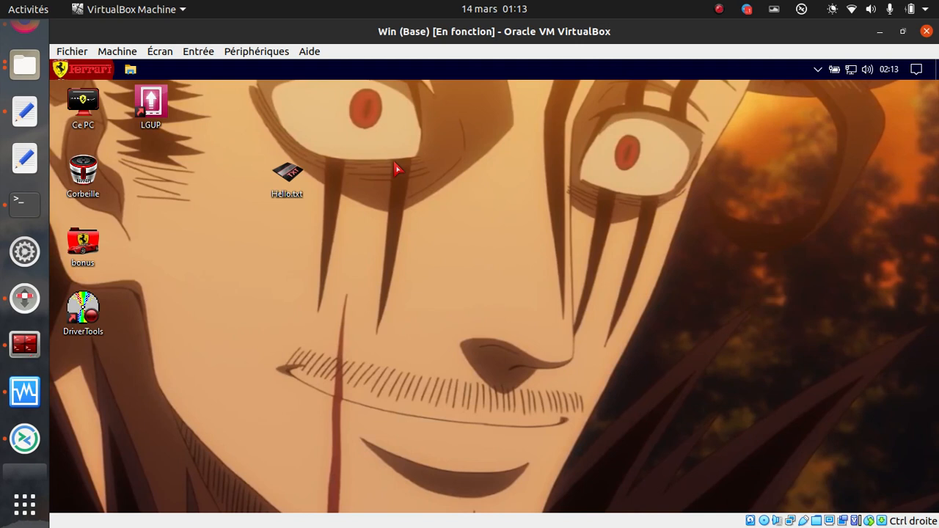
- Run dxdiag in the Windows virtual machine, accept the driver signature check, and reposition the DirectX diagnostic window
key("super+r")
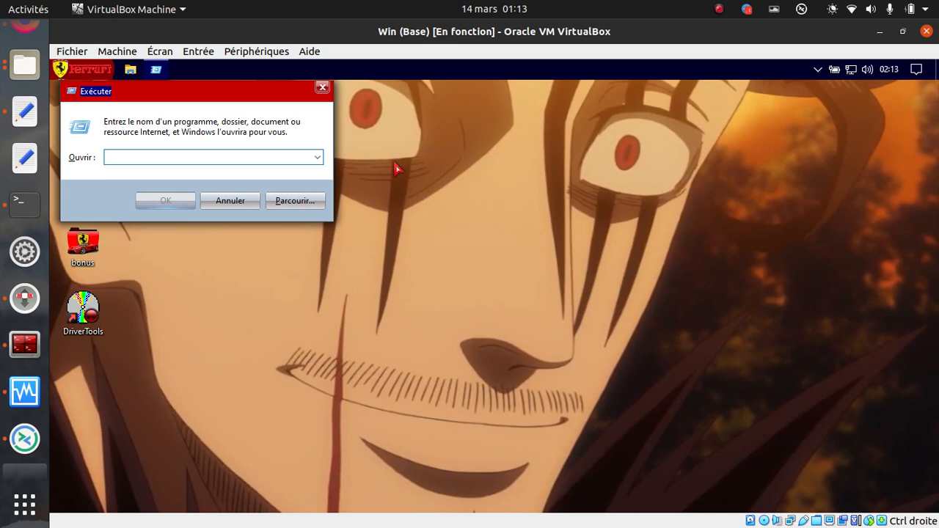
type("dxdiag")
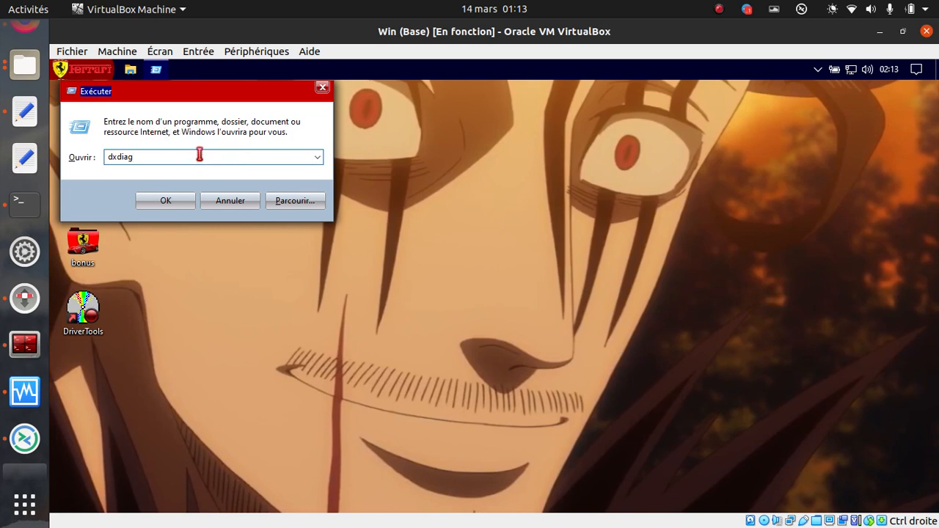
double_click(120, 159)
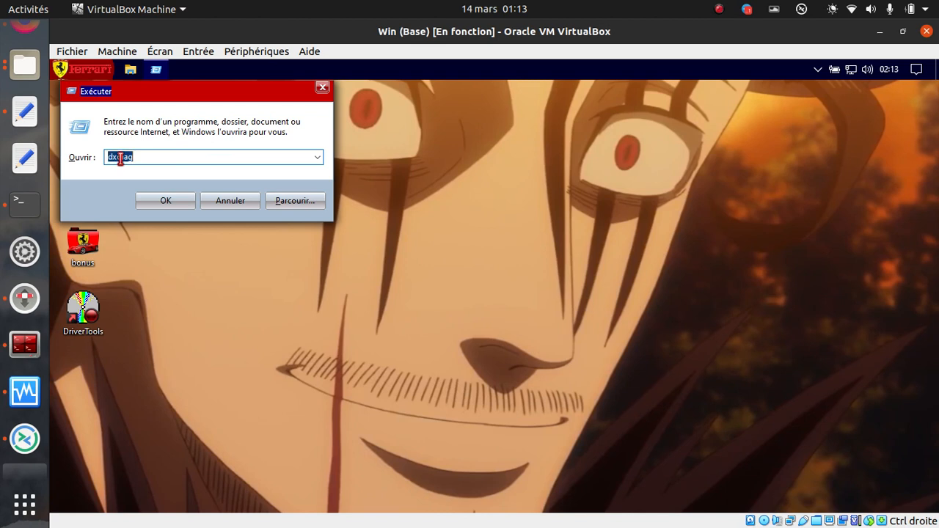
left_click(165, 157)
key("Return")
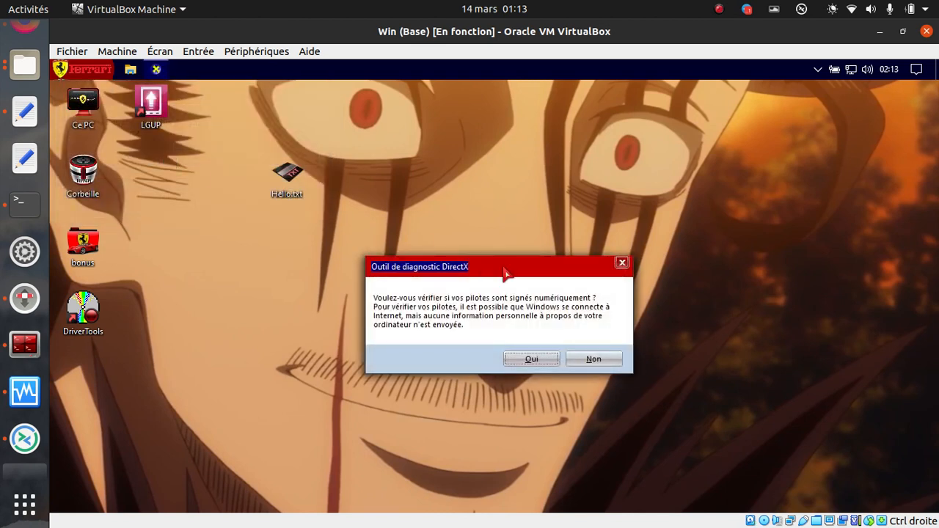
left_click(529, 359)
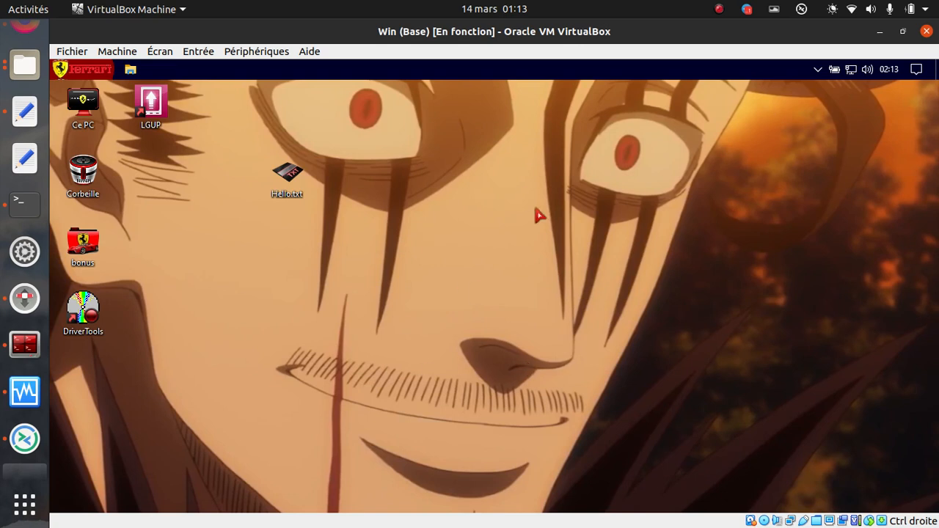
left_click_drag(336, 150, 784, 456)
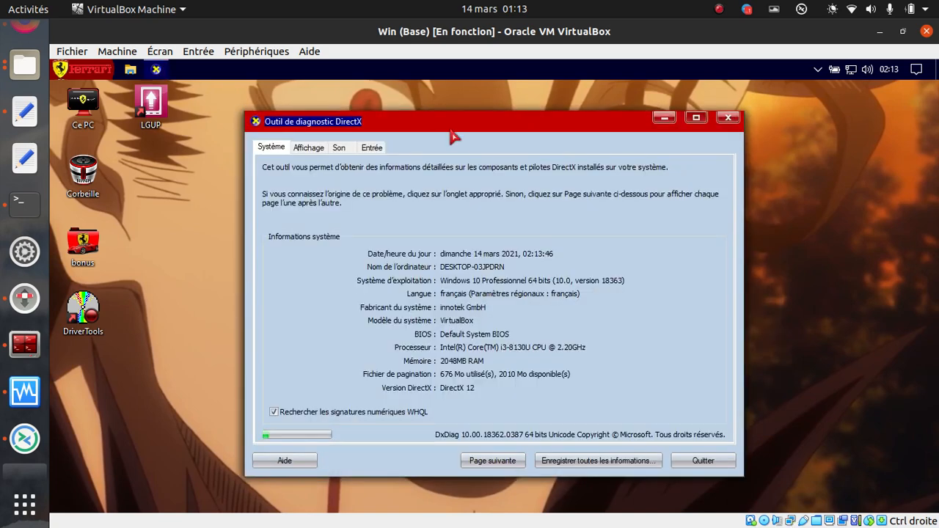
left_click_drag(454, 137, 533, 129)
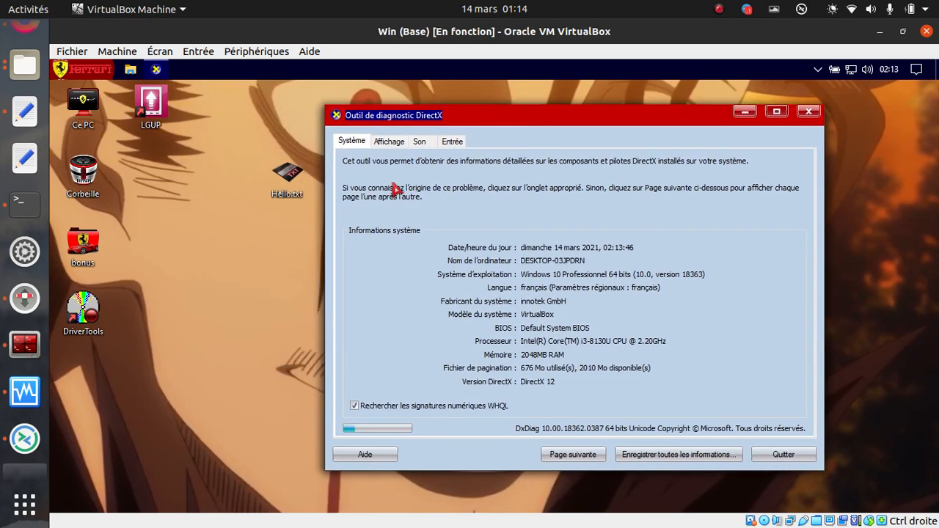
- Review the display, sound and input information in the DirectX diagnostic tool
left_click(390, 143)
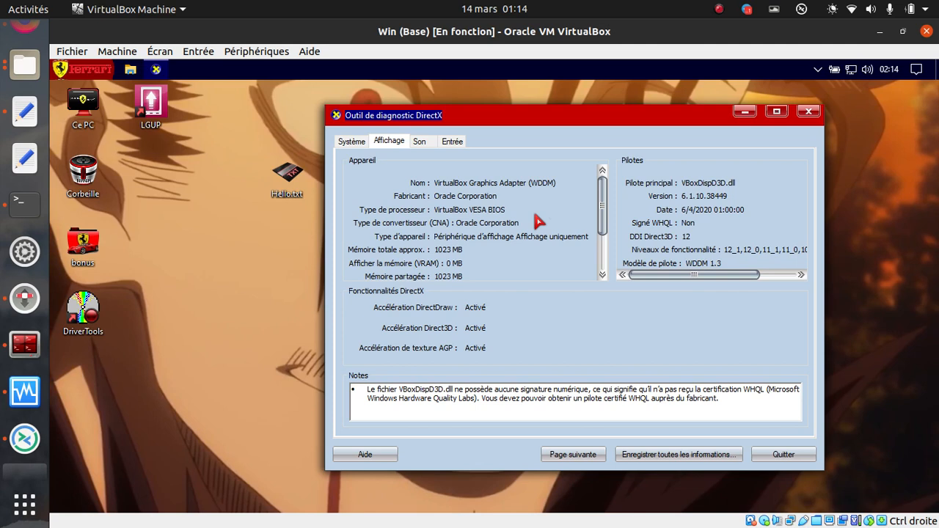
left_click(422, 142)
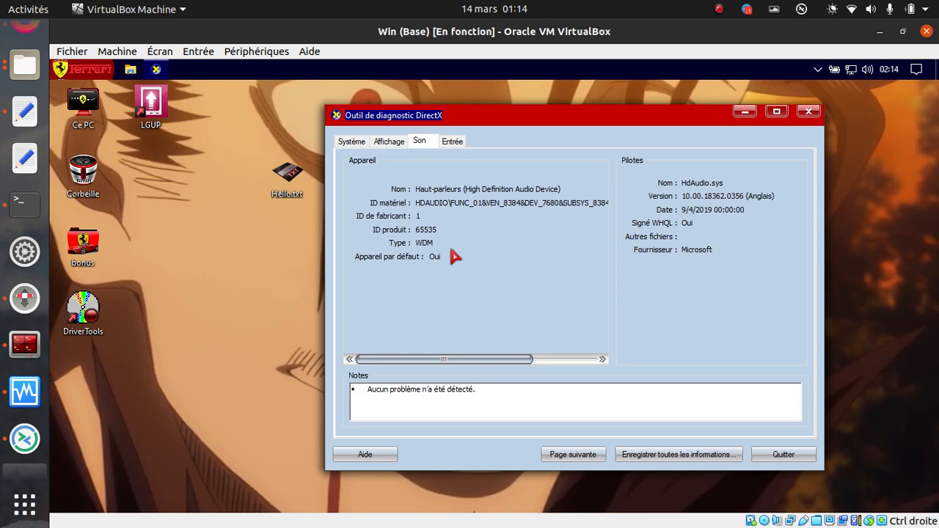
left_click(452, 142)
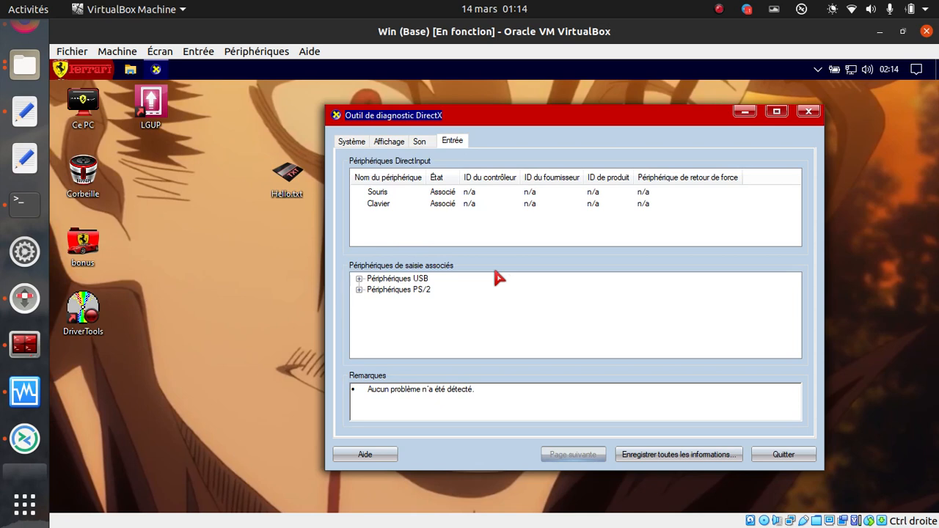
- Inspect the mouse and keyboard entries and the USB and PS/2 groups among the associated input devices
left_click(383, 193)
left_click(387, 206)
left_click(395, 280)
left_click(360, 279)
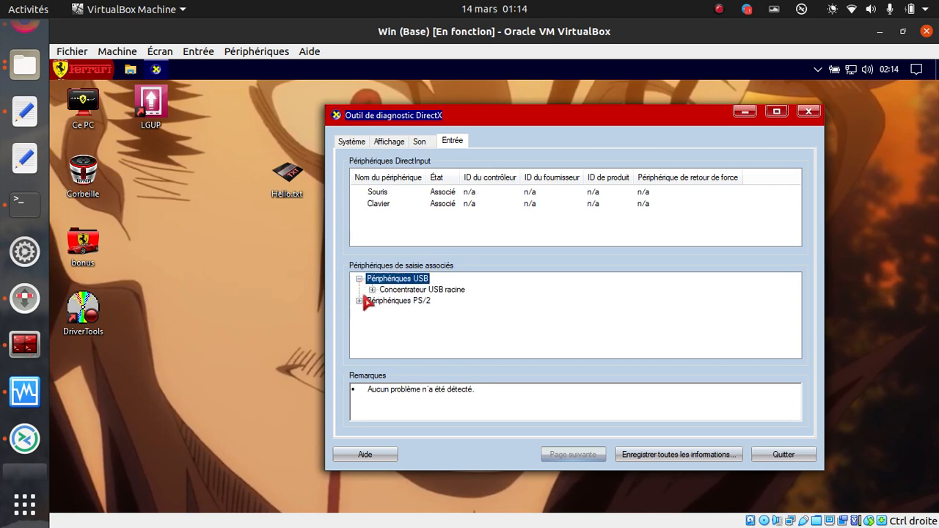
left_click(359, 301)
left_click(359, 301)
left_click(360, 279)
left_click(393, 292)
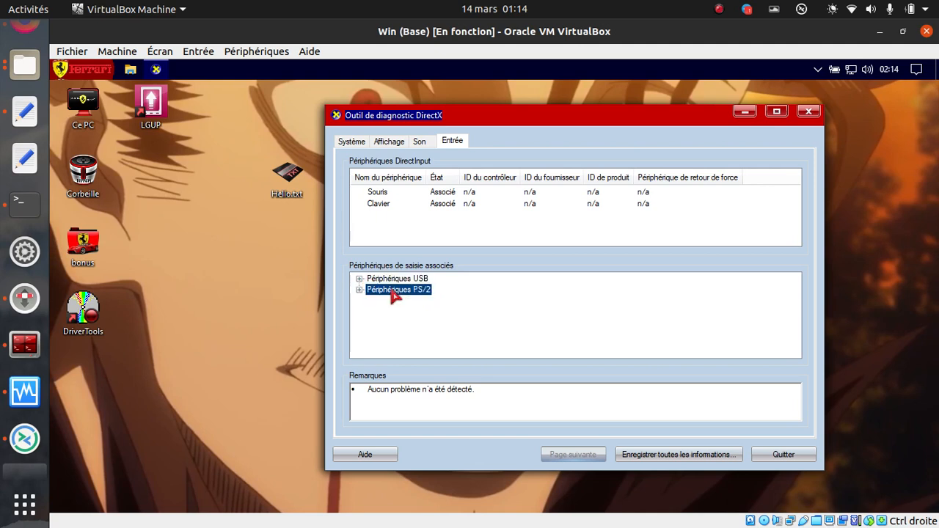
left_click(378, 203)
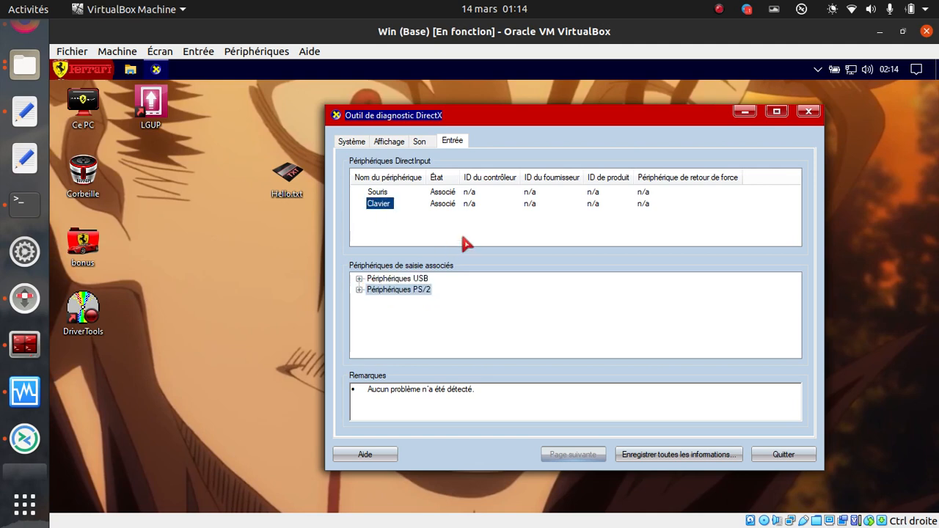
- Return to the system information, briefly rechecking the display details
left_click(356, 147)
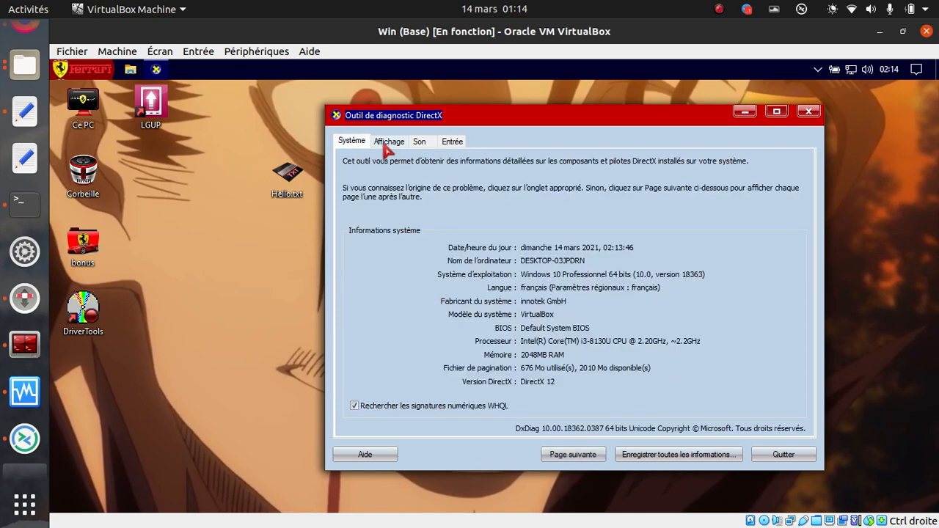
left_click(383, 147)
left_click(355, 142)
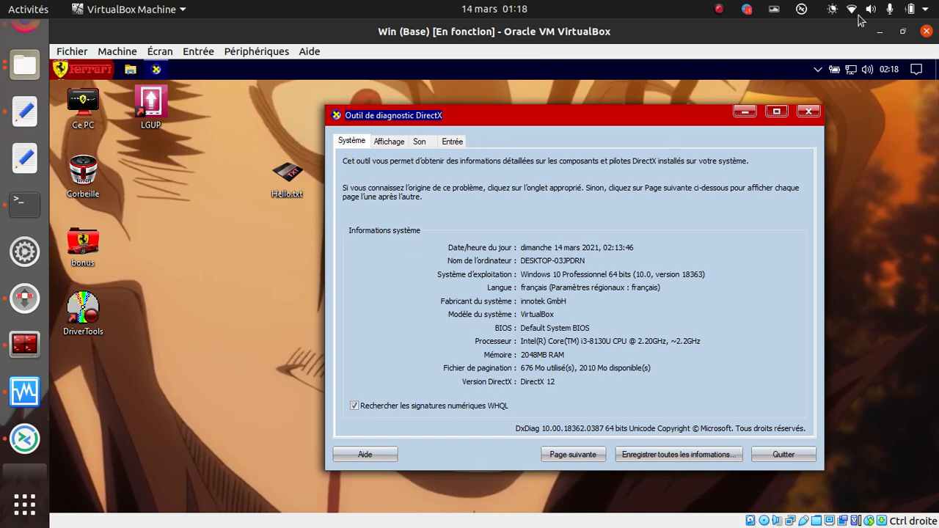
- Minimize the virtual machine and the VirtualBox manager to show the host desktop, and bring the Win virtual machine back
left_click(879, 31)
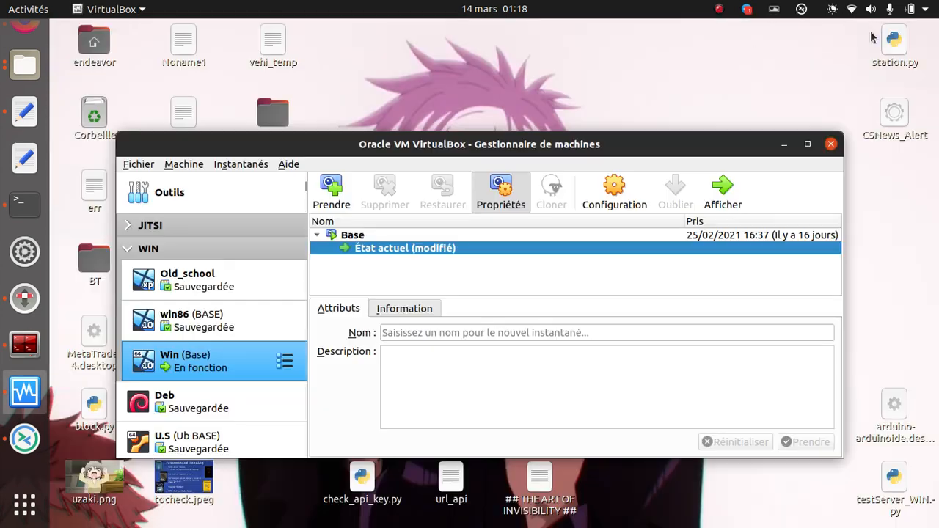
left_click(782, 143)
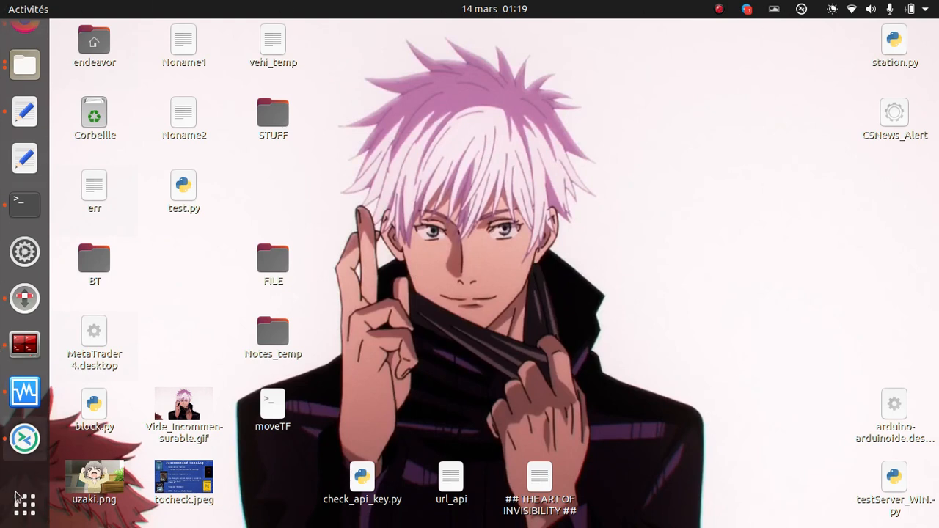
left_click(22, 394)
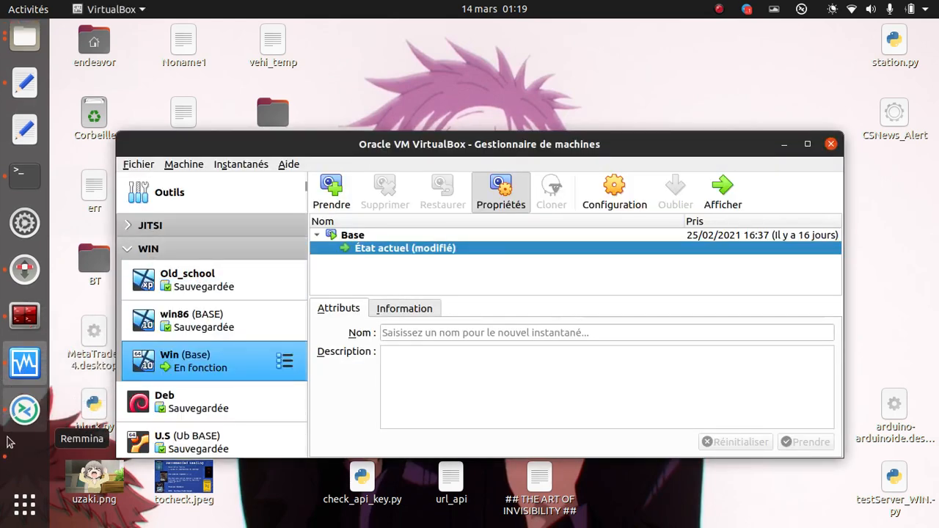
left_click(24, 455)
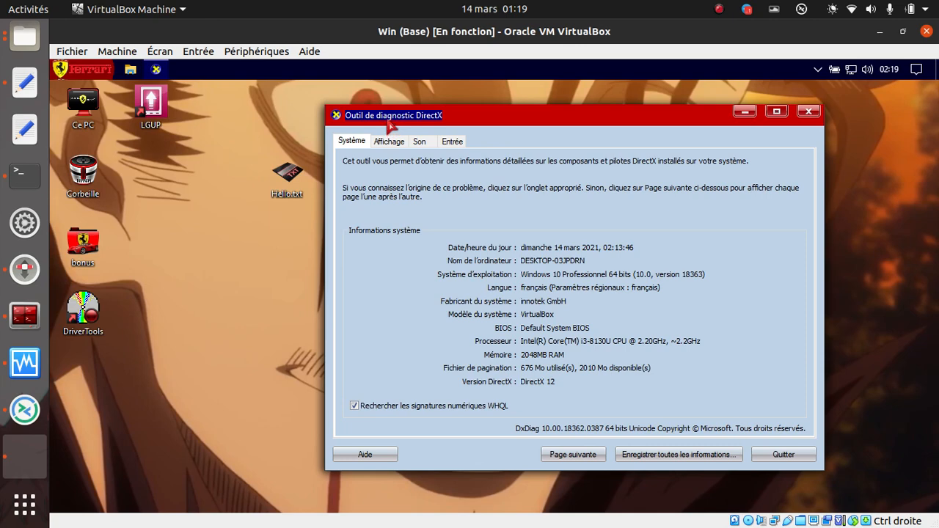
- Go through the system, display, sound and input details of the DirectX diagnosis in detail, including the full display device list
left_click_drag(388, 120, 372, 117)
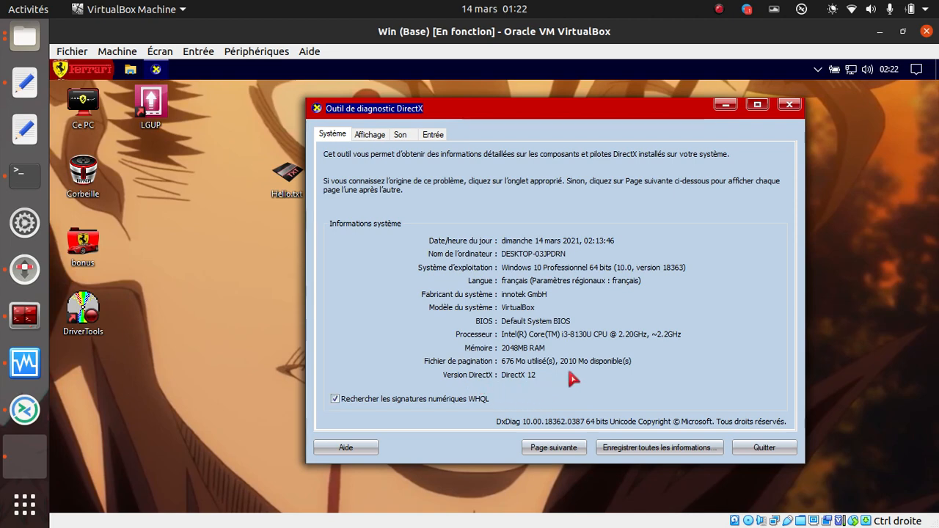
left_click(371, 143)
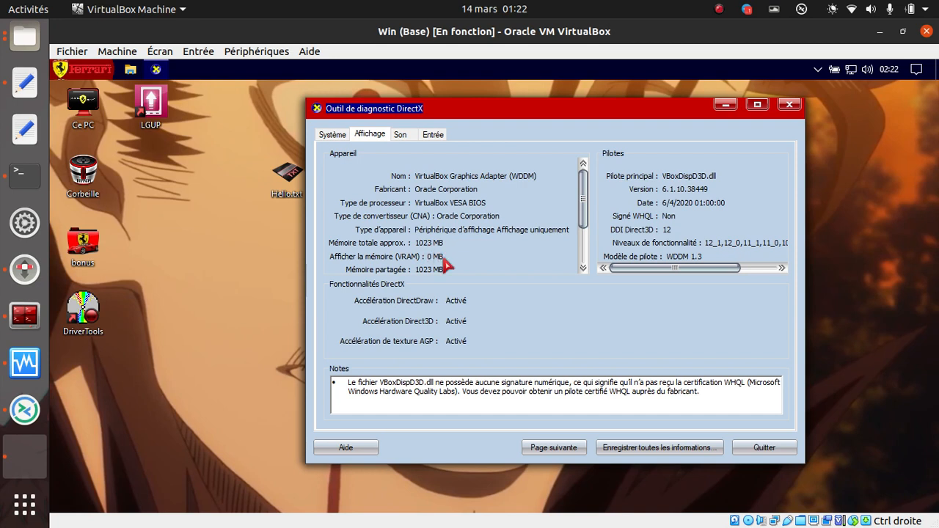
left_click_drag(585, 189, 583, 223)
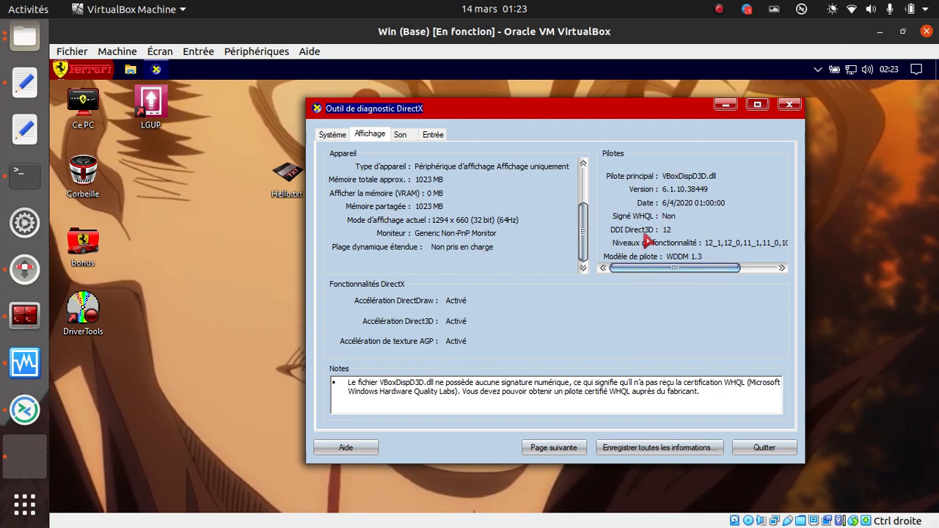
left_click(404, 132)
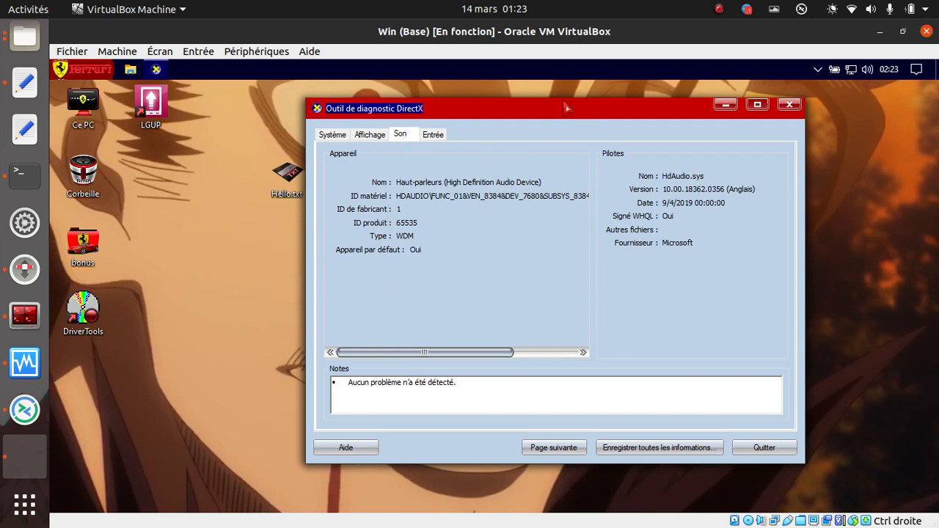
left_click(430, 136)
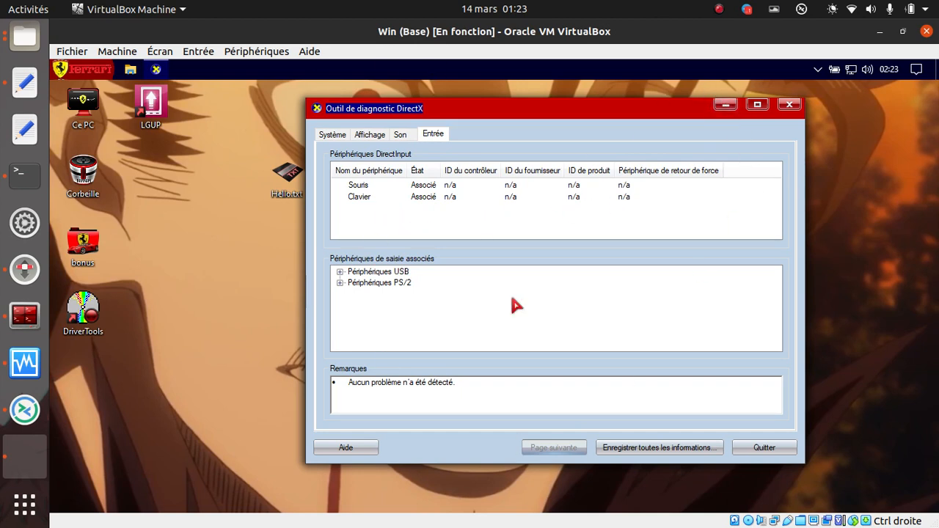
left_click(330, 135)
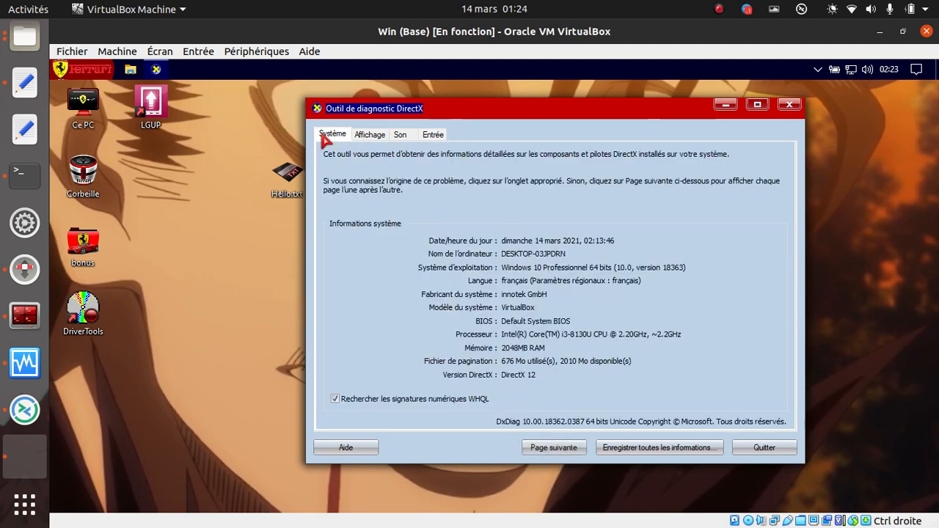
- Compare the system and display information once more and close the DirectX diagnostic tool
left_click(360, 138)
left_click(330, 135)
left_click(370, 137)
left_click(337, 141)
left_click(366, 139)
left_click(334, 141)
left_click(372, 142)
left_click(334, 140)
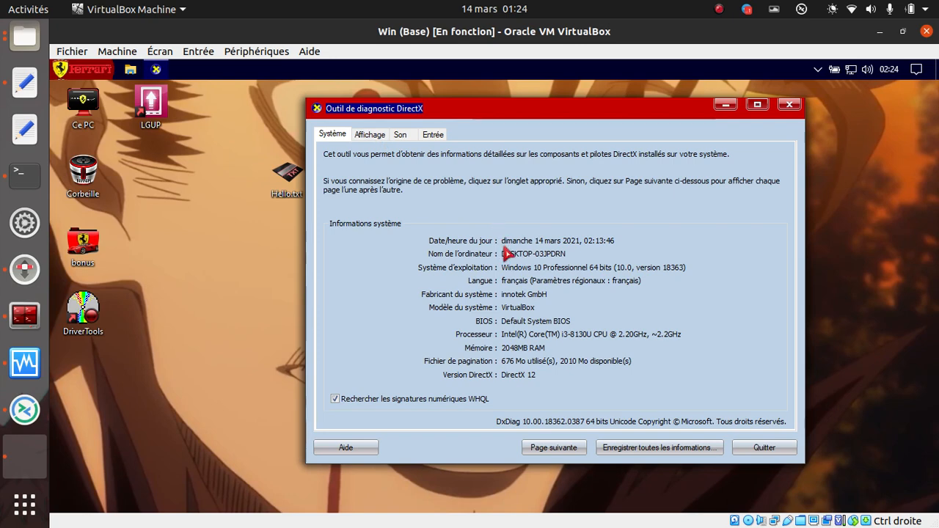
left_click(788, 105)
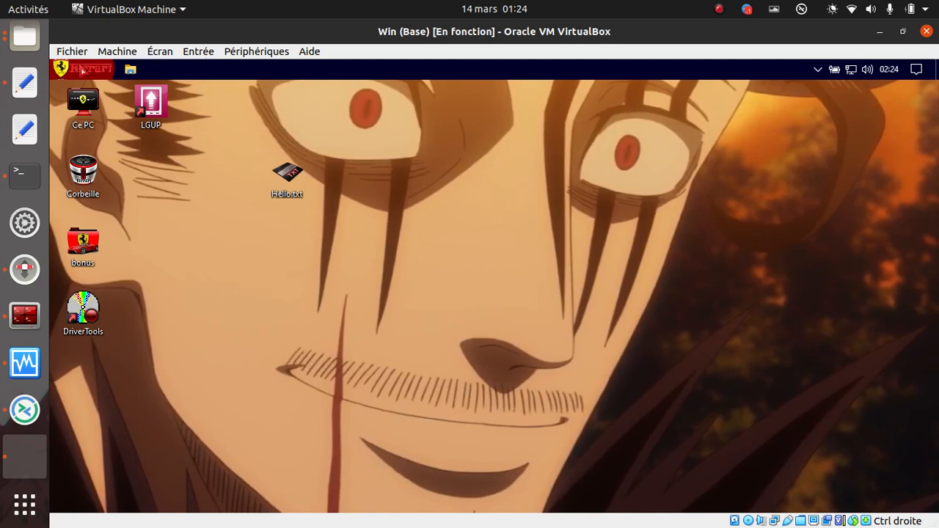
left_click(83, 69)
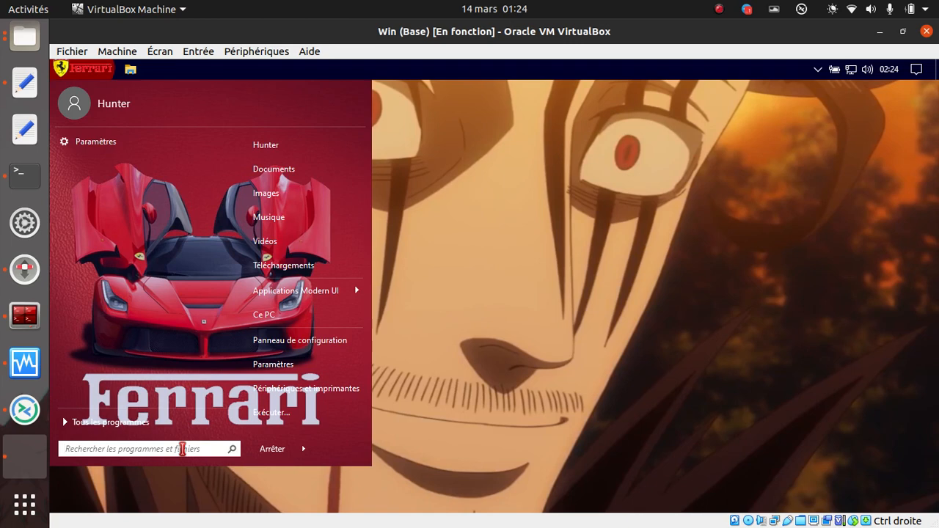
type("cmd")
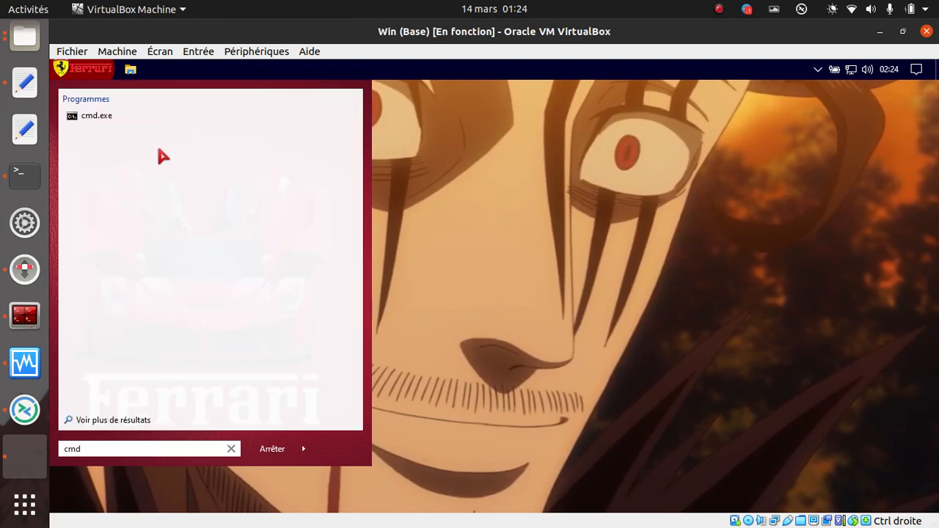
left_click(130, 120)
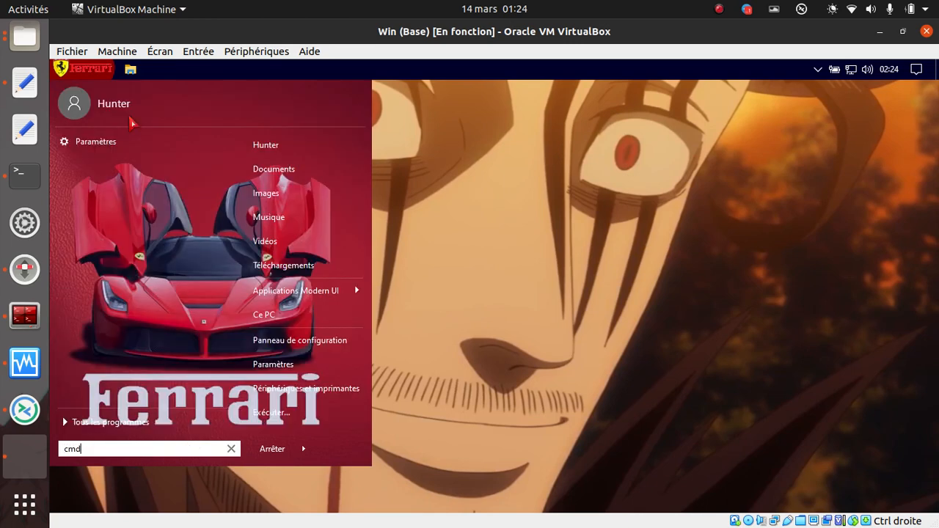
key("Escape")
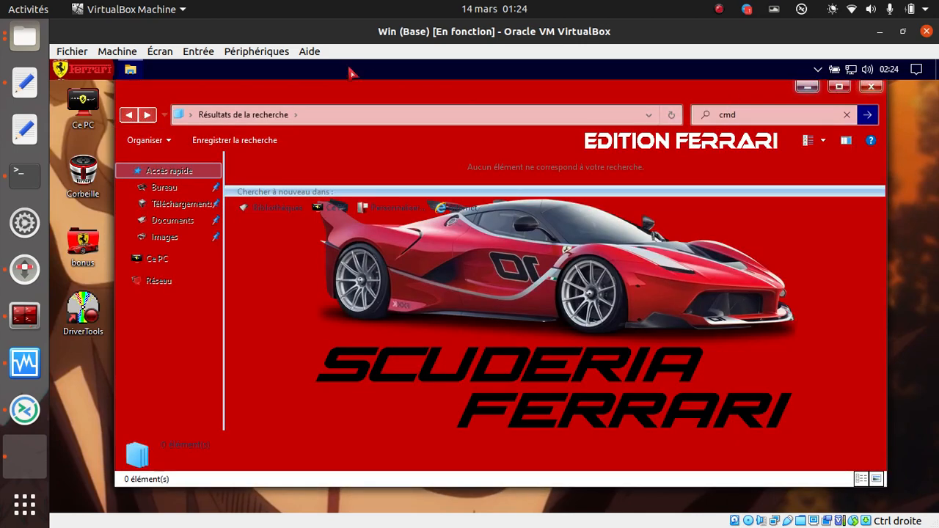
- Search the programs for cmd, open the command prompt and close the leftover search results window
left_click(94, 71)
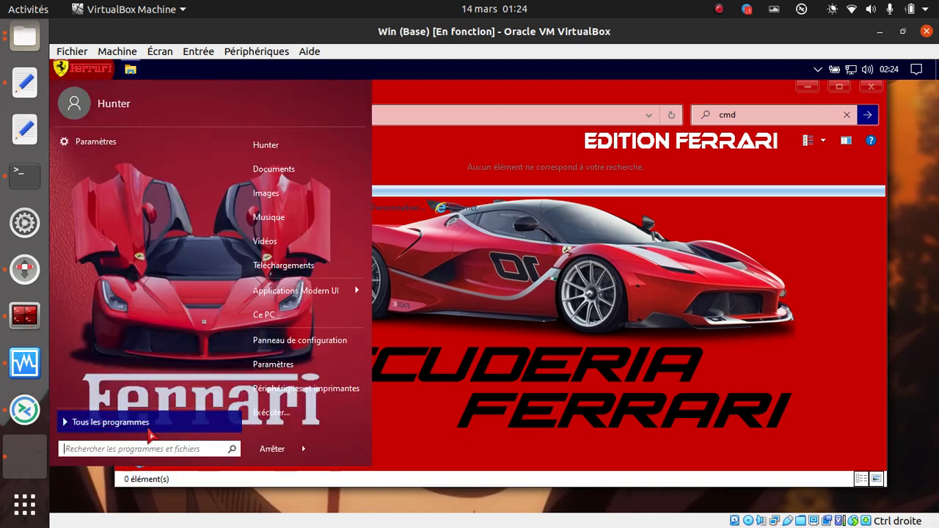
type("cmd")
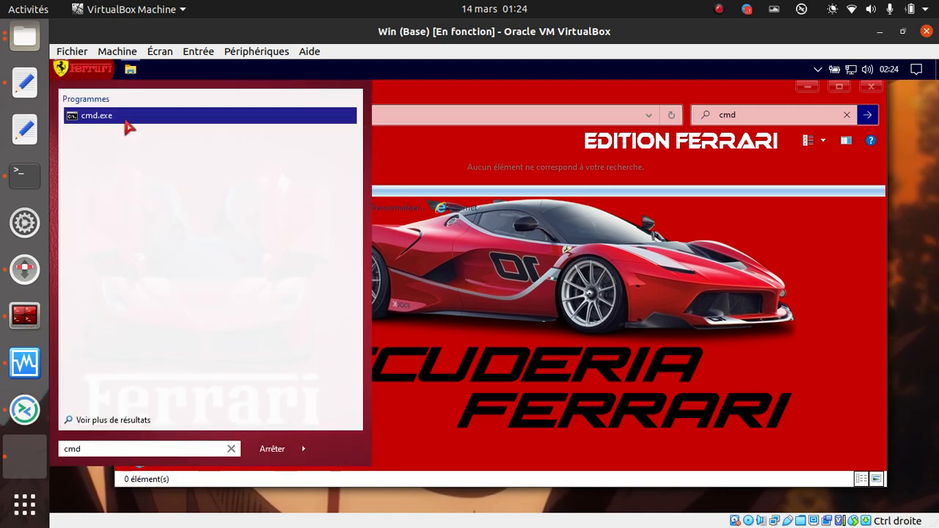
left_click(126, 122)
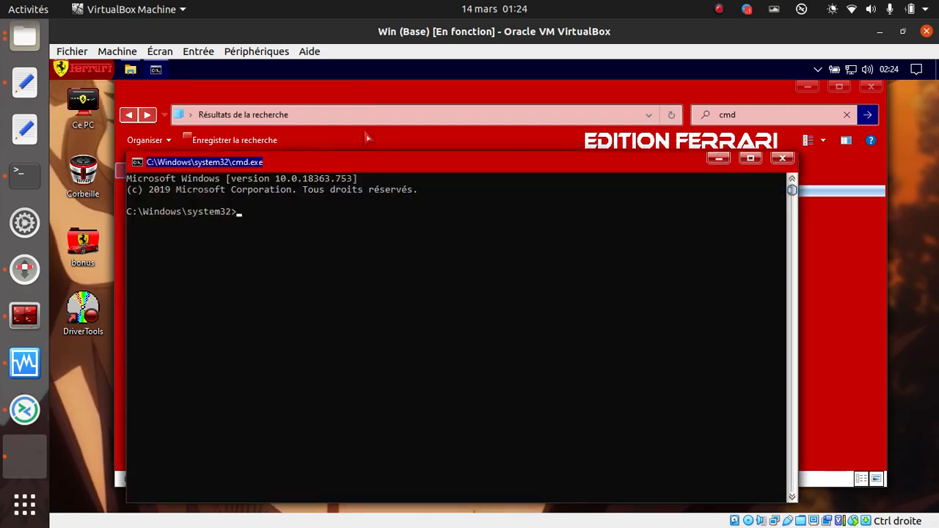
left_click(871, 86)
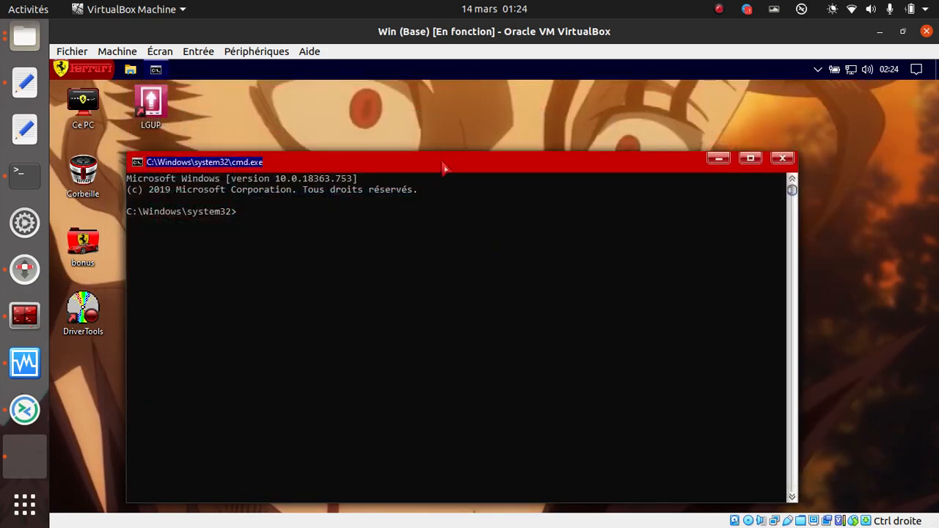
- Move the command prompt window higher on the desktop and run the systeminfo command
left_click_drag(446, 167, 475, 111)
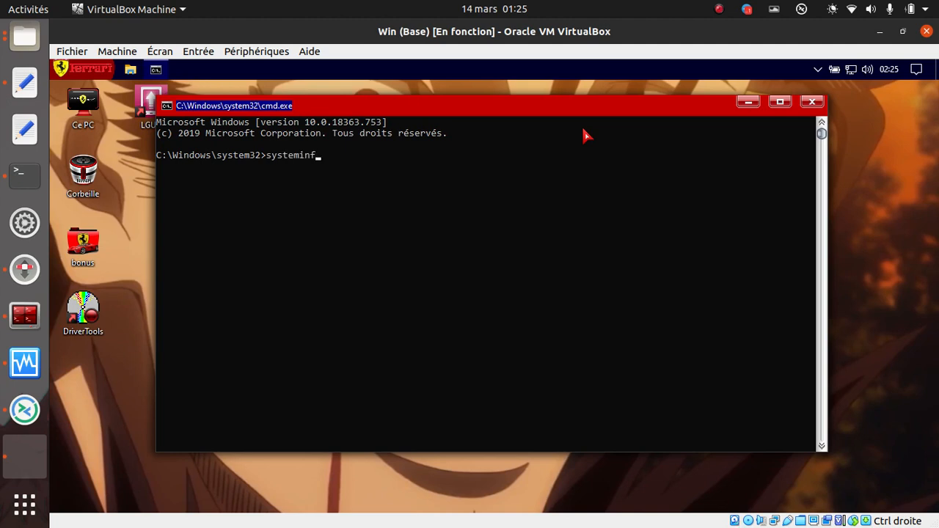
key("Return")
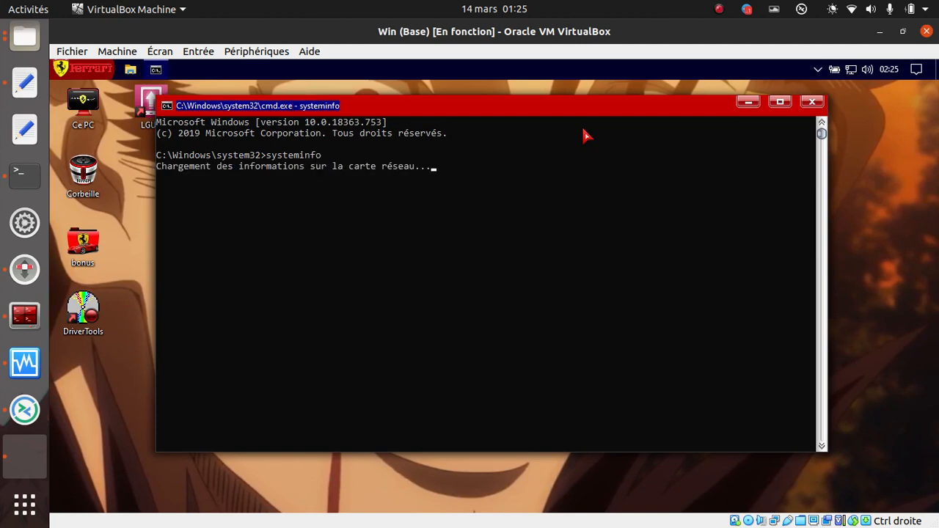
scroll(519, 304, "up", 10)
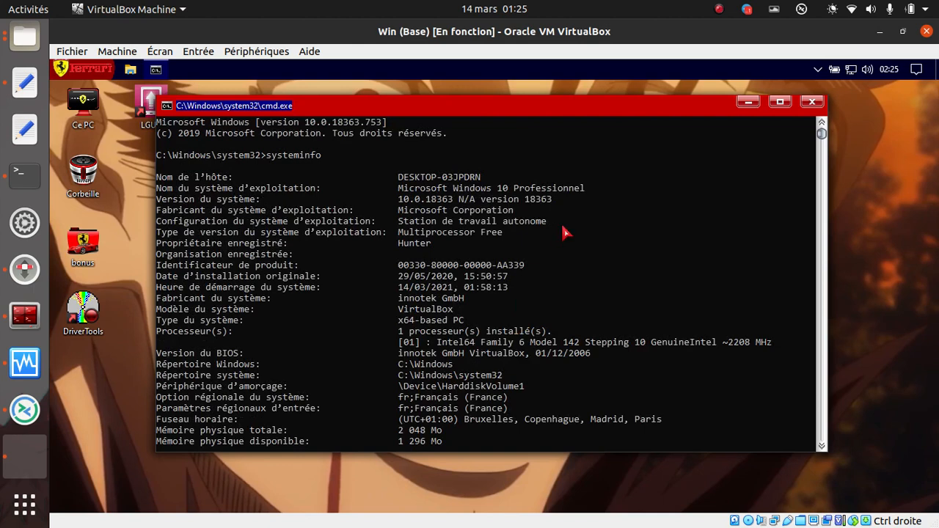
- Highlight the host name and the operating system name in the systeminfo output
left_click_drag(189, 176, 504, 178)
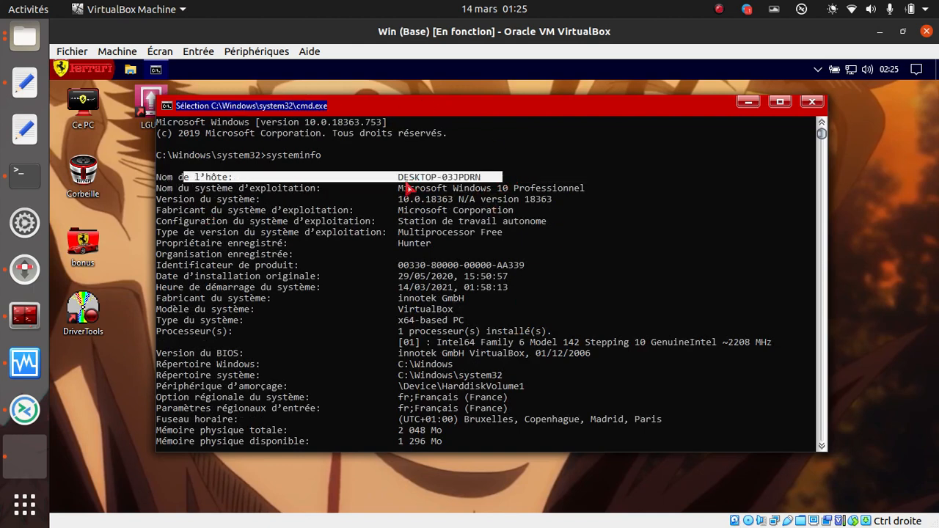
left_click_drag(377, 190, 397, 190)
left_click_drag(582, 188, 516, 196)
double_click(588, 187)
left_click(588, 187)
left_click(484, 200)
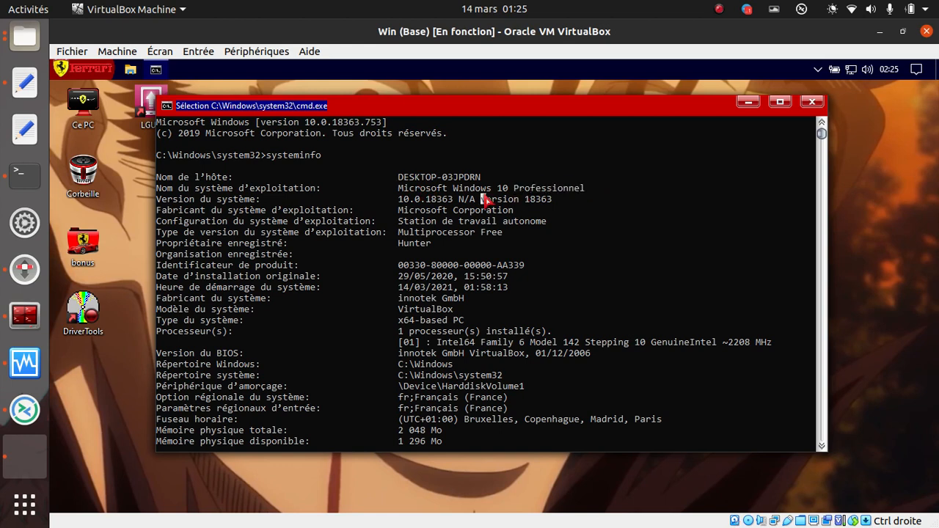
- Go through the operating system's version, manufacturer, configuration and build type, highlighting each entry
left_click_drag(370, 199, 572, 213)
left_click(512, 210)
left_click_drag(411, 211, 566, 211)
left_click(483, 224)
left_click_drag(405, 224, 512, 232)
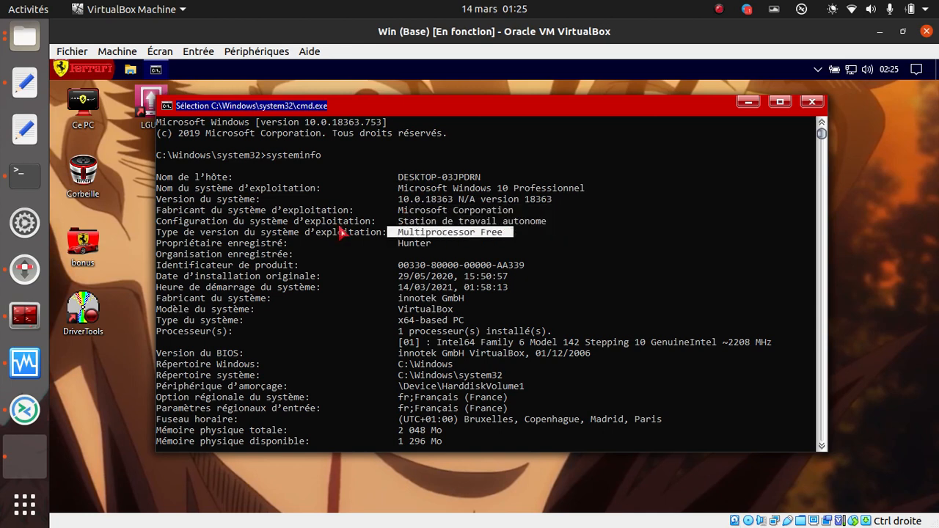
left_click_drag(268, 231, 473, 231)
left_click(252, 231)
- Highlight the registered owner, the original installation date and the system start time
left_click_drag(255, 248, 440, 257)
left_click(350, 243)
left_click_drag(388, 243, 455, 245)
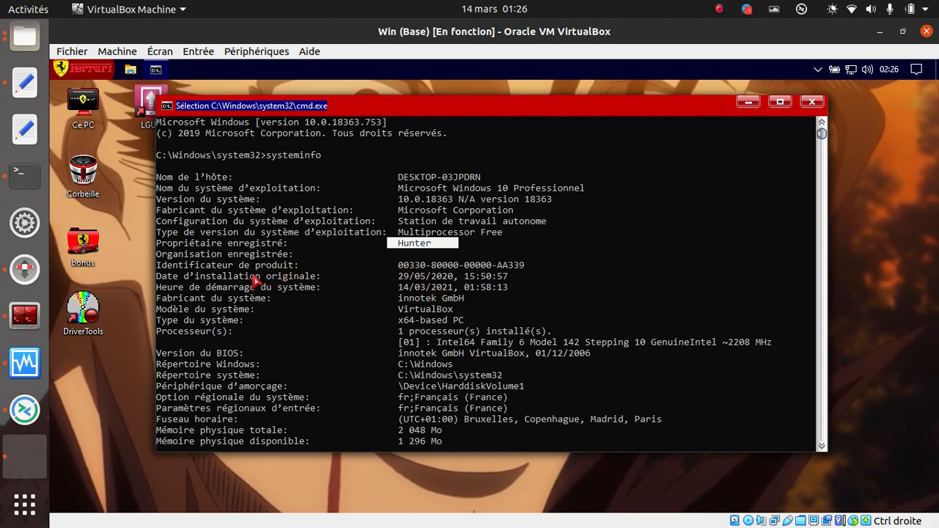
left_click_drag(370, 277, 557, 282)
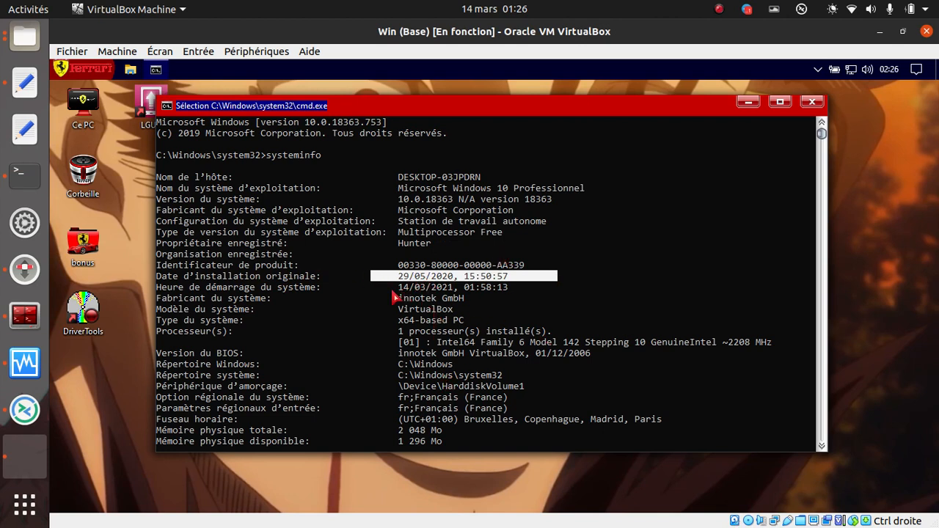
left_click_drag(360, 289, 575, 289)
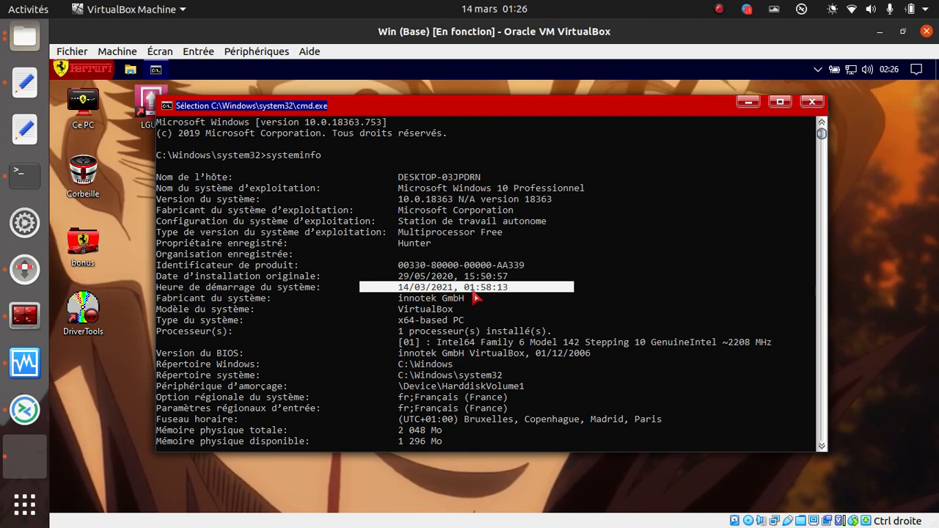
- Review the system manufacturer, system model and system type by highlighting their lines
left_click_drag(345, 306, 504, 301)
left_click(360, 313)
left_click_drag(360, 312, 513, 315)
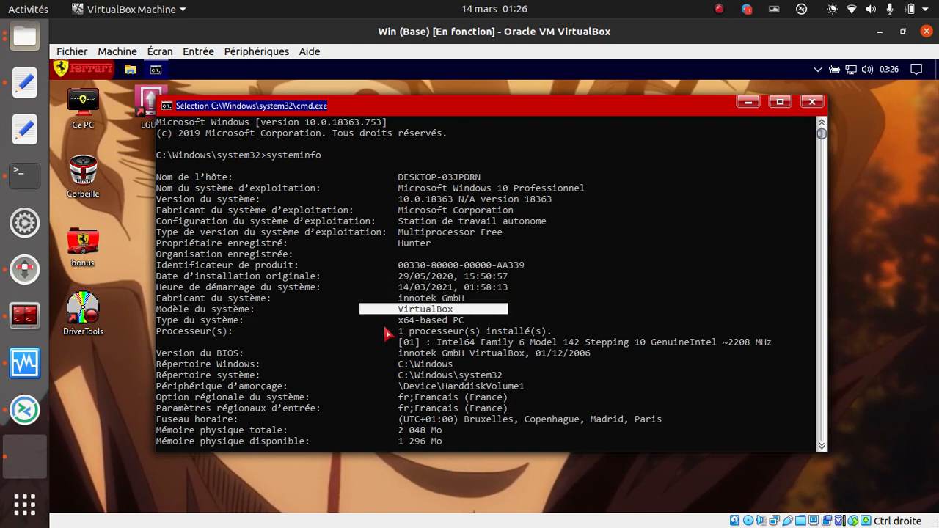
left_click_drag(382, 321, 506, 326)
left_click(220, 323)
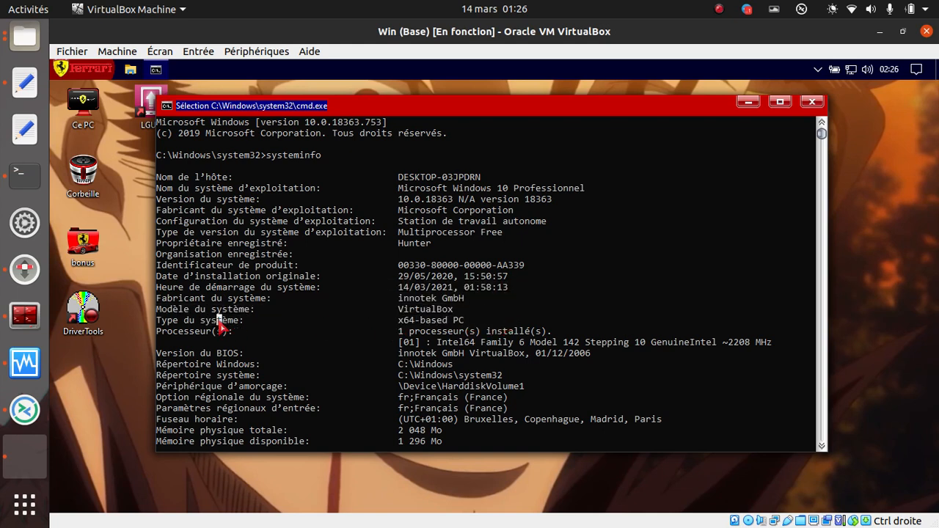
double_click(220, 322)
left_click_drag(165, 321, 276, 327)
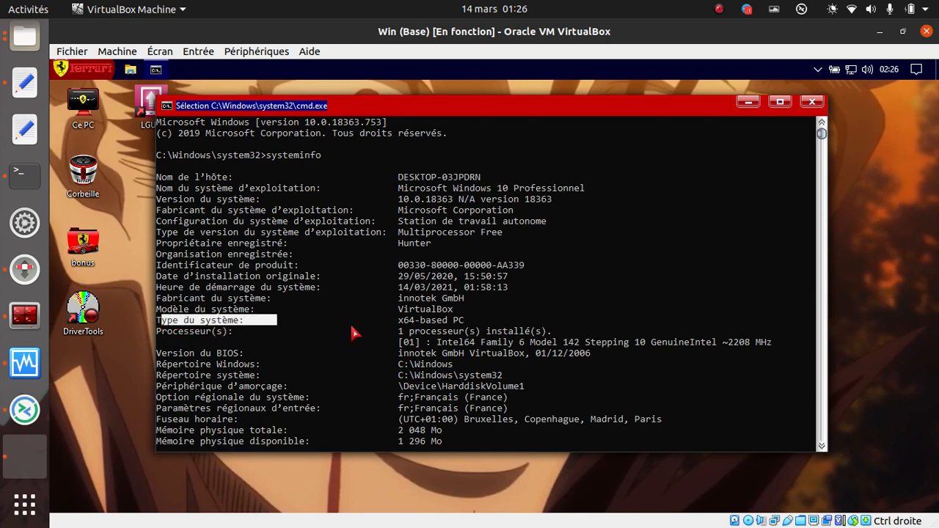
- Examine the processor entry, highlighting the number of installed processors and the full processor description with its frequency
left_click_drag(353, 331, 514, 311)
left_click(351, 357)
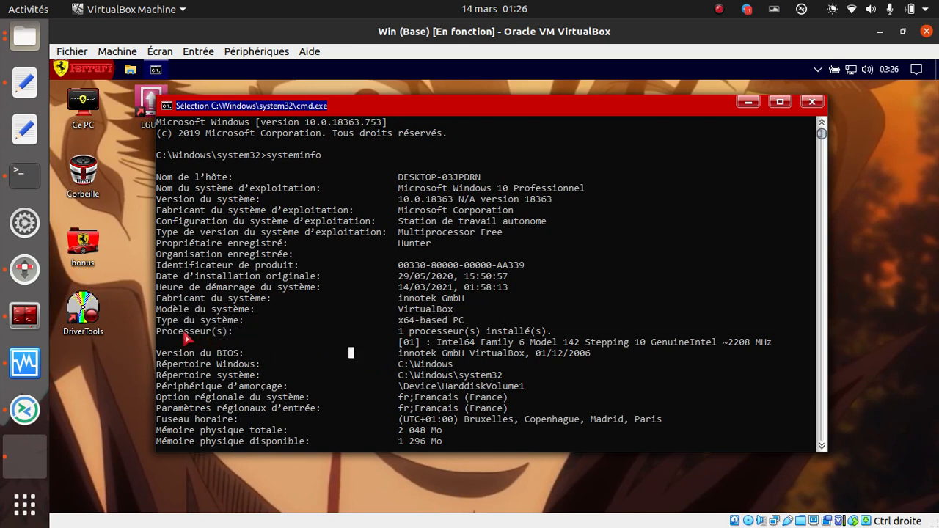
left_click_drag(185, 331, 243, 331)
left_click_drag(389, 331, 593, 333)
scroll(387, 364, "down", 3)
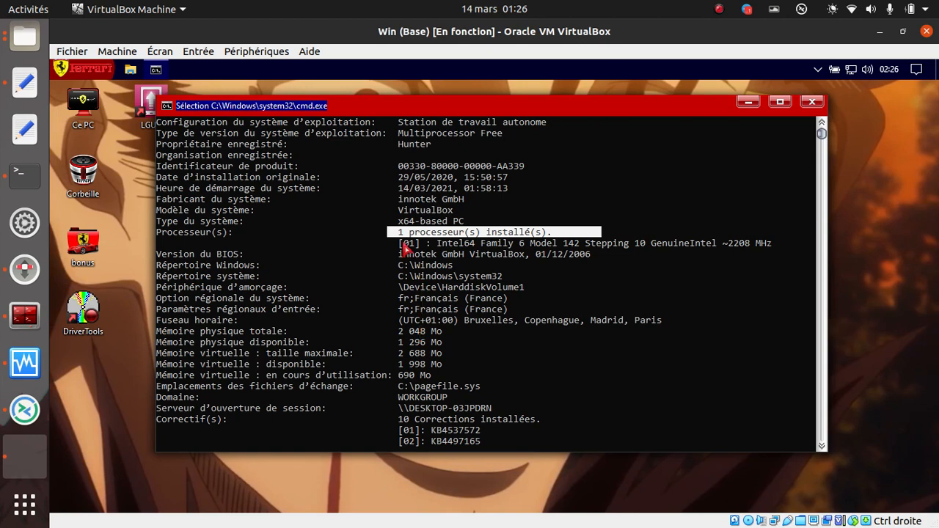
mouse_move(397, 245)
left_mouse_down()
mouse_move(673, 231)
mouse_move(704, 241)
left_mouse_up()
left_click_drag(762, 242, 775, 243)
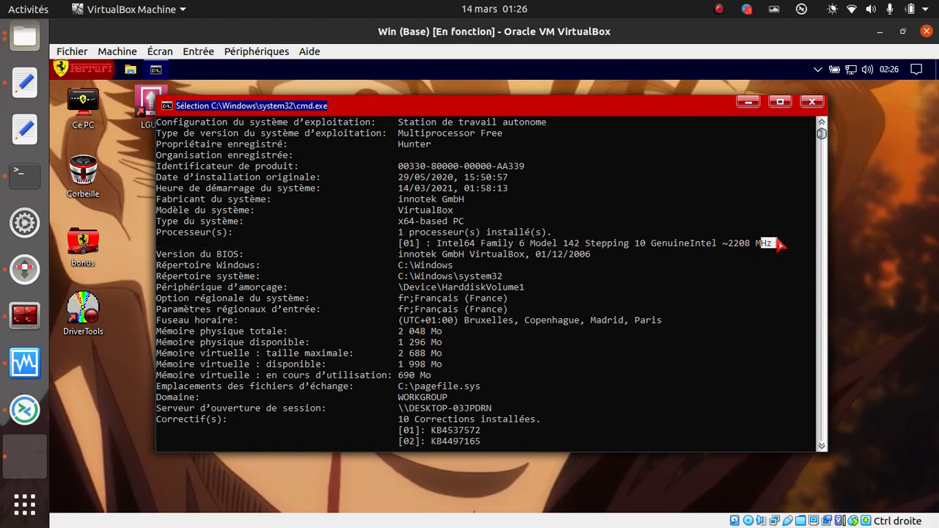
left_click(780, 243)
left_click(512, 254)
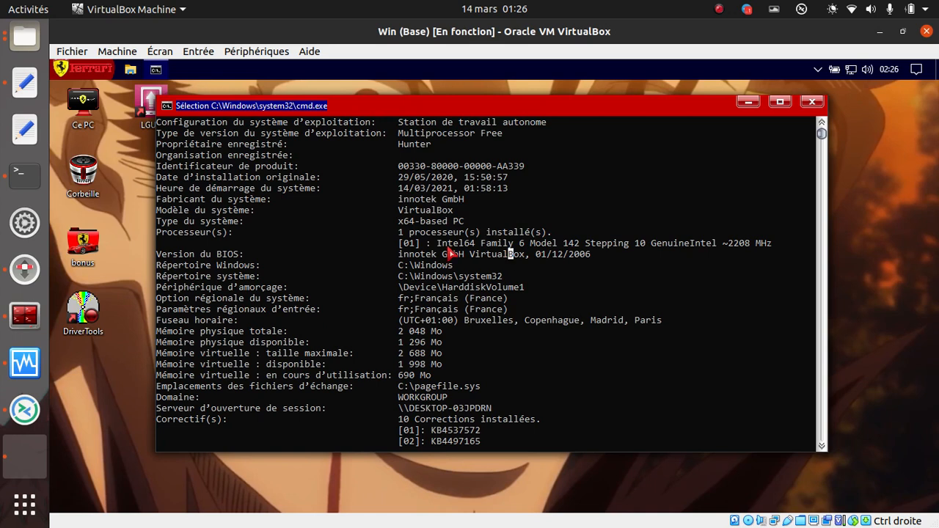
left_click_drag(435, 246, 807, 248)
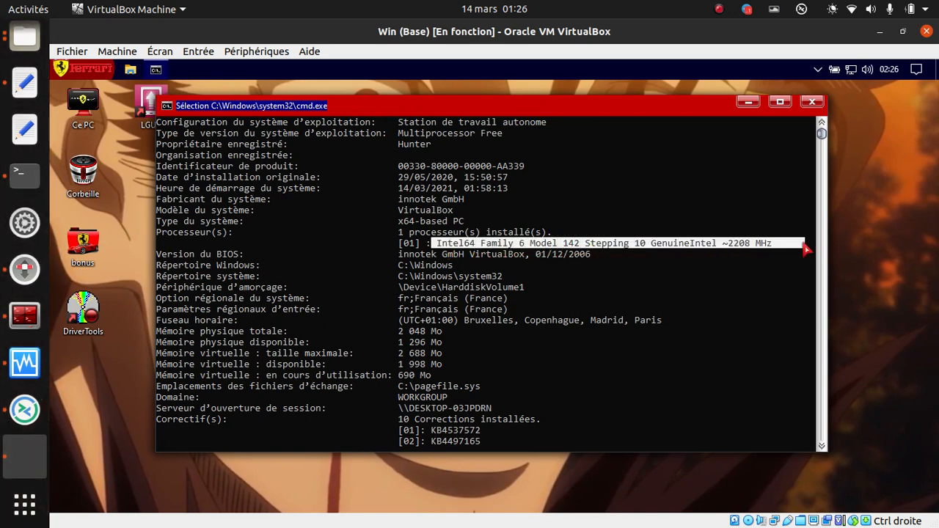
- Examine the Windows directory and system directory paths, marking the drive letter and the system32 folder
left_click_drag(218, 265, 266, 265)
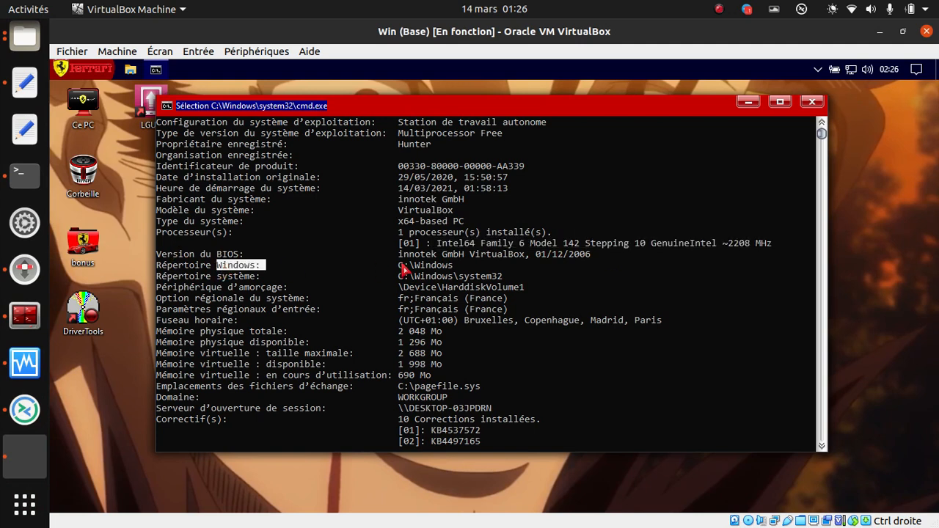
left_click_drag(396, 265, 513, 266)
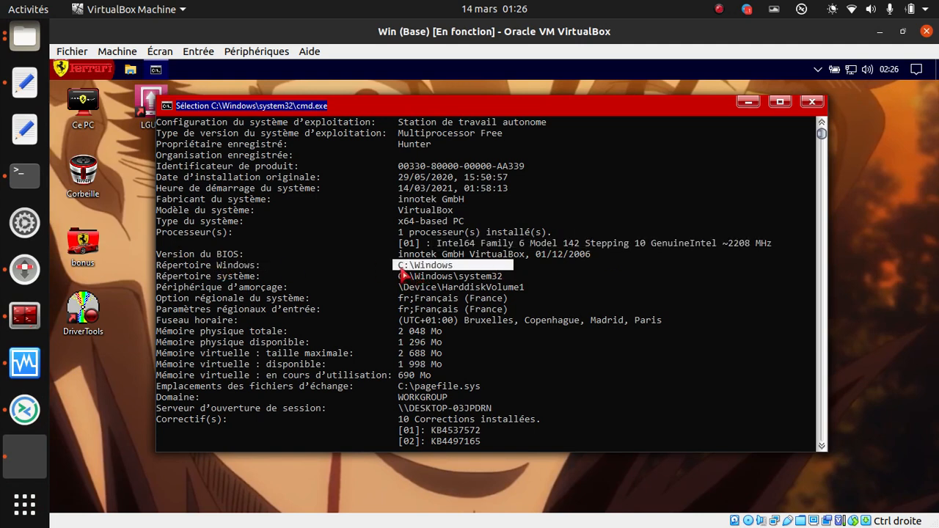
double_click(400, 269)
left_click(401, 269)
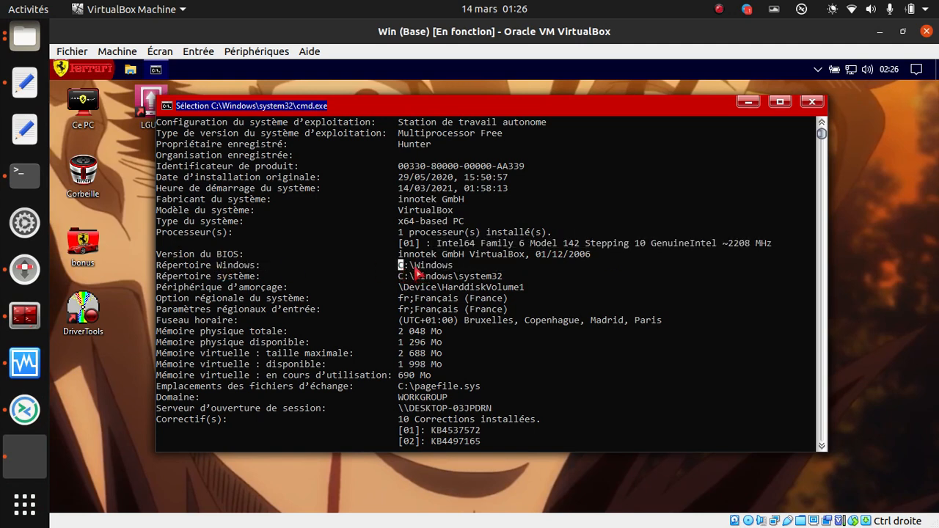
double_click(416, 269)
left_click(230, 275)
left_click_drag(416, 277, 396, 281)
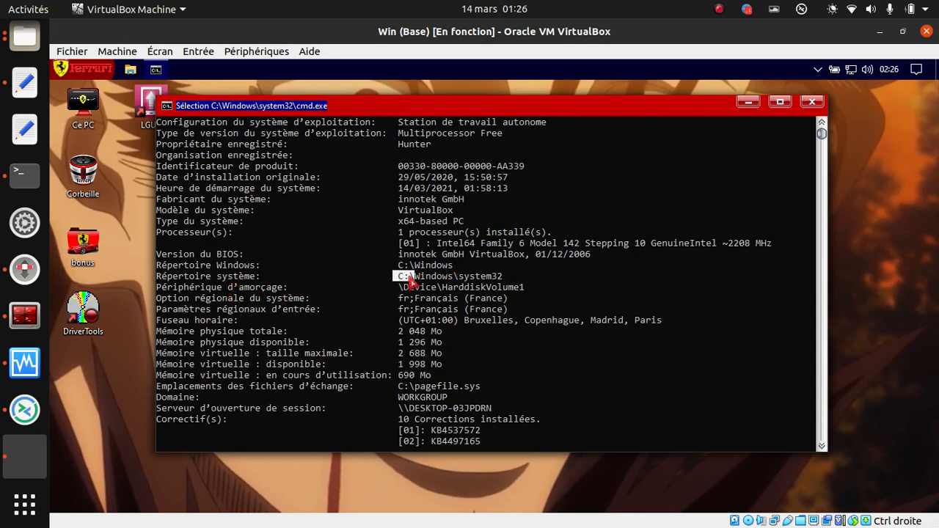
double_click(411, 277)
left_click(477, 275)
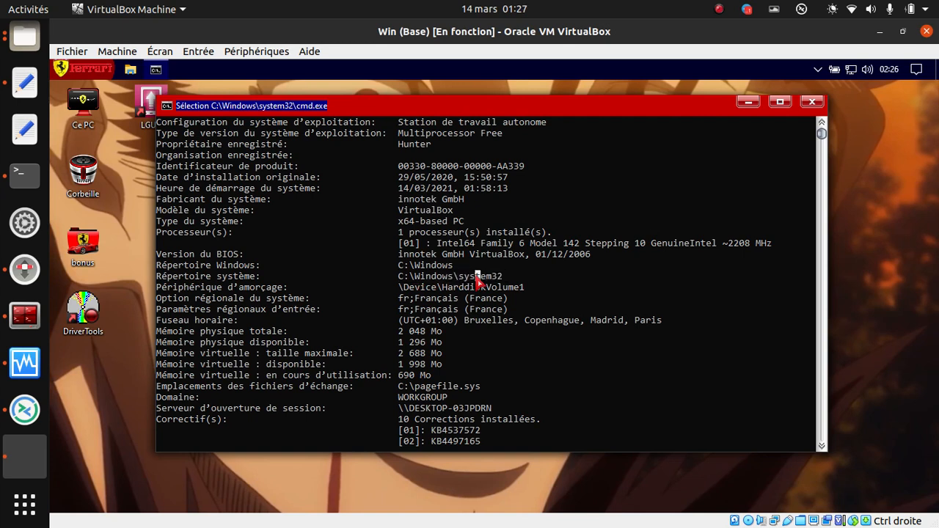
left_click_drag(465, 277, 514, 276)
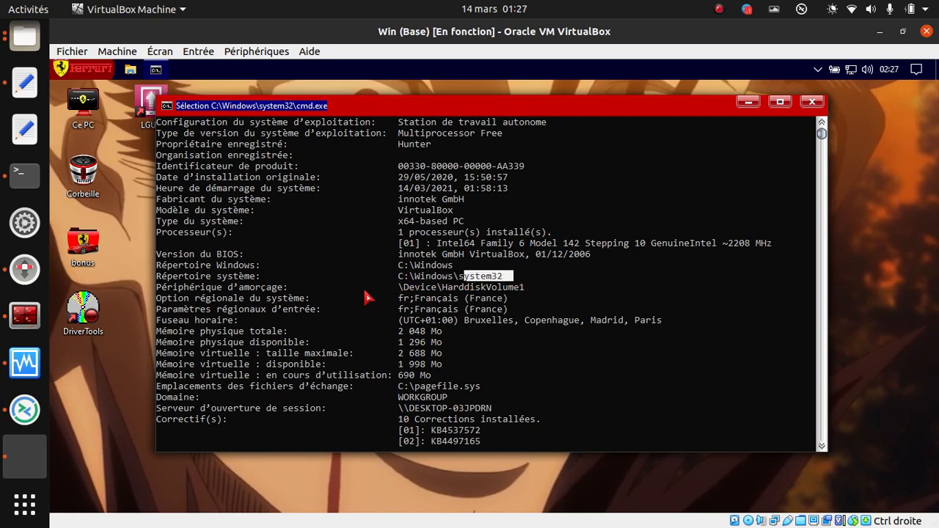
- Highlight the regional settings and the total physical memory in the systeminfo output
left_click_drag(347, 297, 608, 287)
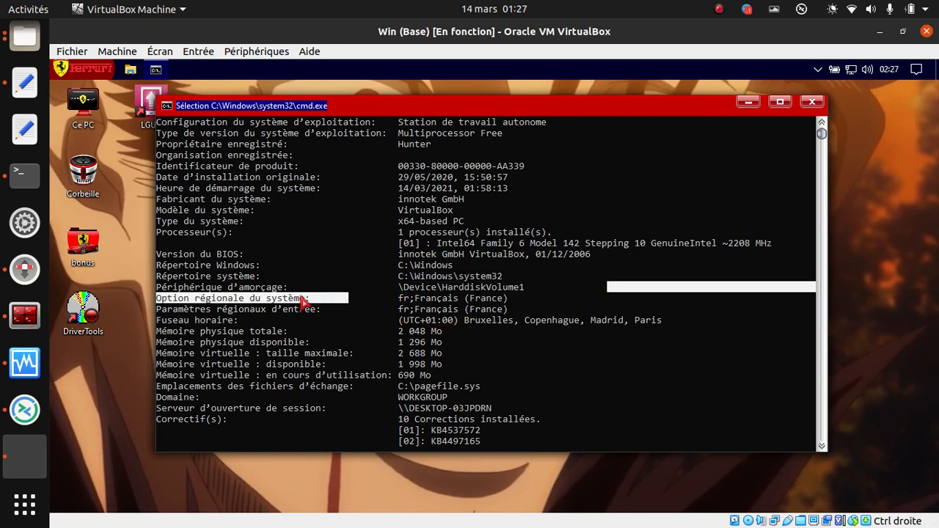
left_click_drag(301, 297, 354, 321)
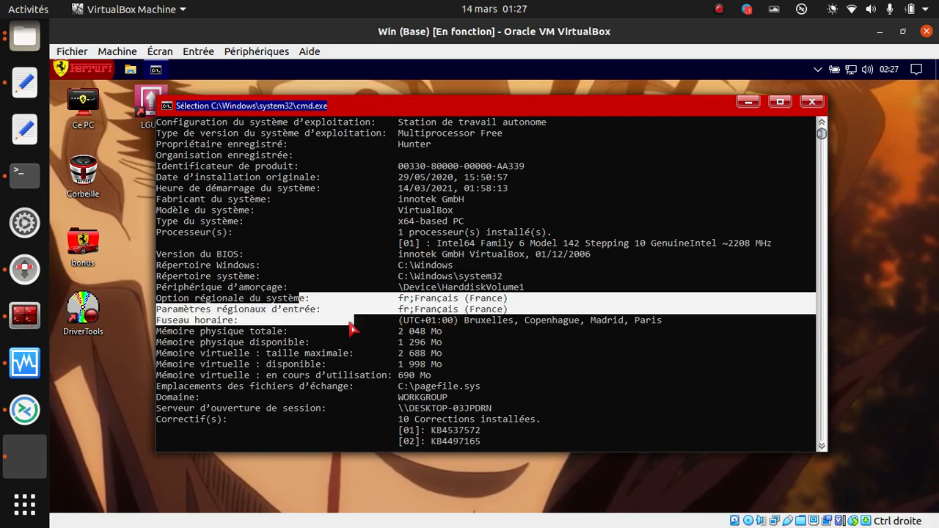
double_click(269, 331)
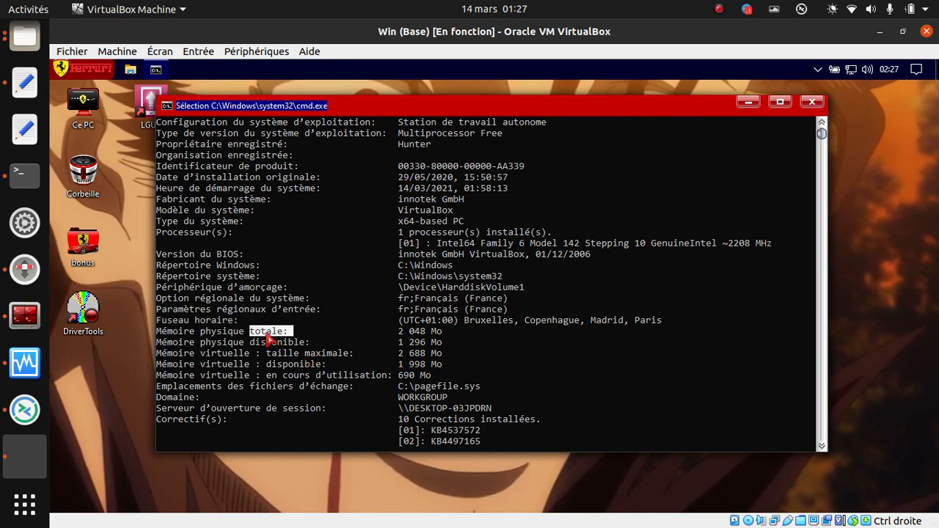
left_click_drag(336, 331, 496, 331)
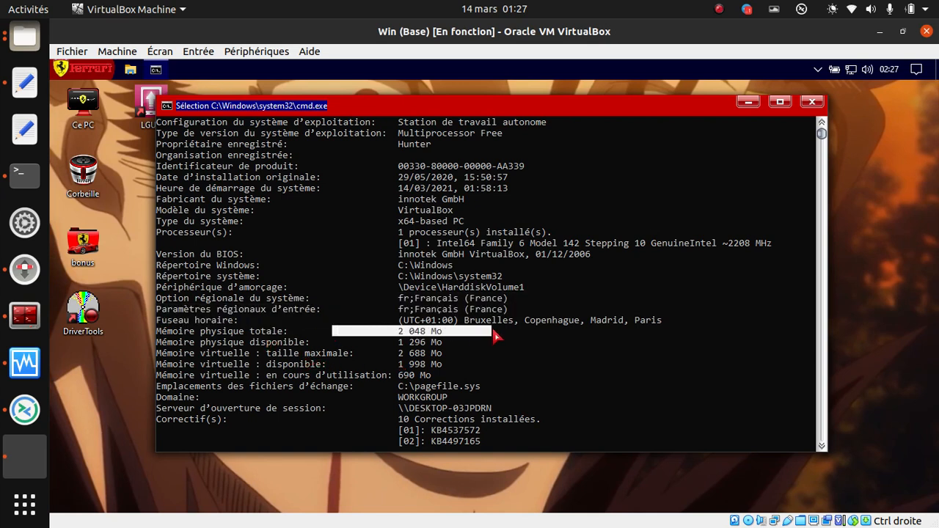
- Review the available physical memory and the virtual memory entries in the systeminfo output by highlighting their lines
left_click_drag(339, 343, 454, 342)
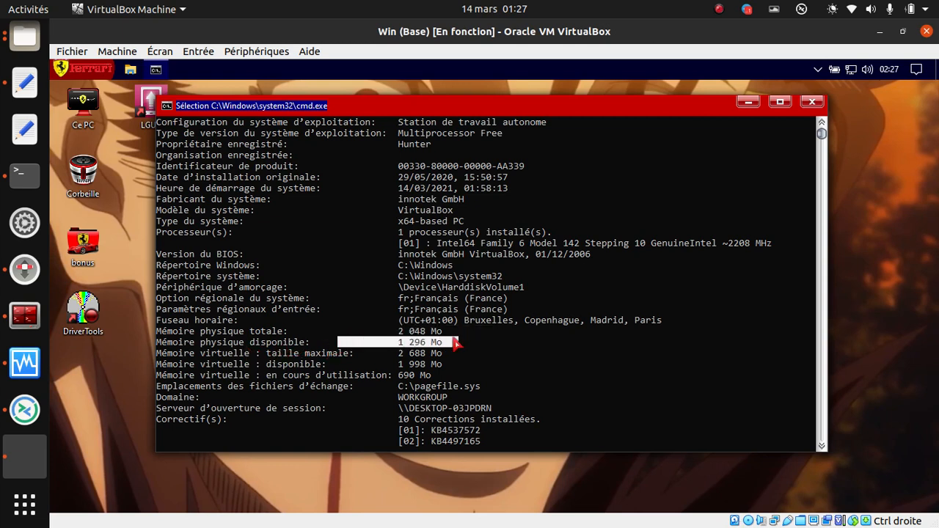
scroll(455, 342, "down", 3)
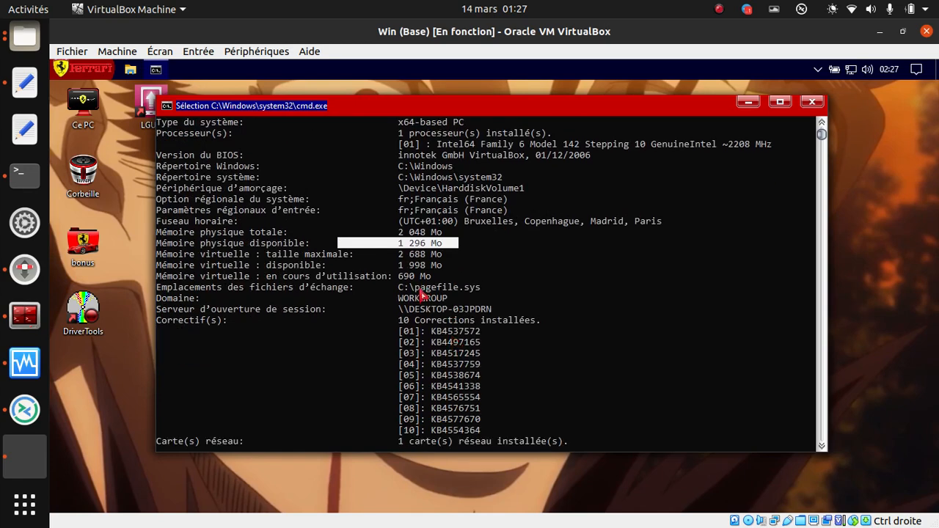
left_click(182, 266)
left_click_drag(240, 276, 356, 322)
left_click(345, 331)
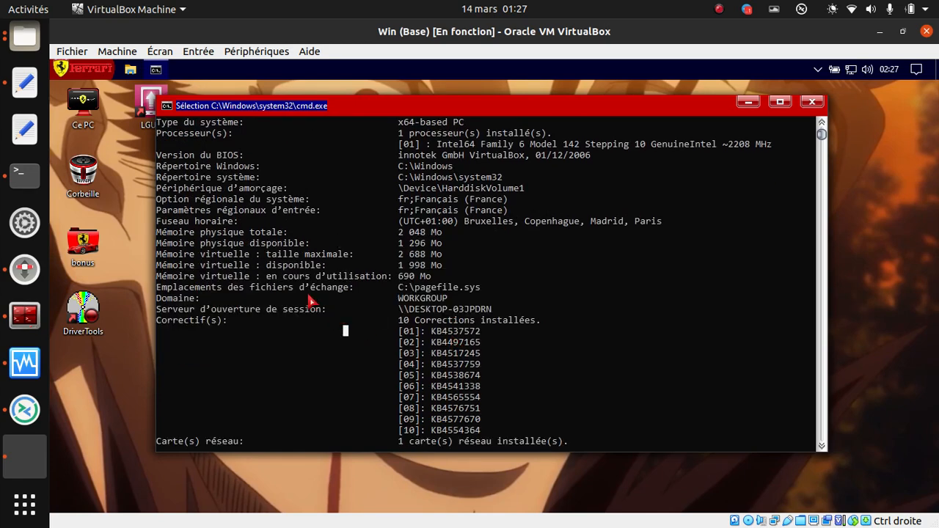
- Examine the page file location and highlight the full list of installed hotfixes in the systeminfo output
left_click_drag(307, 296, 505, 287)
left_click(472, 309)
scroll(411, 366, "down", 4)
left_click_drag(233, 189, 580, 301)
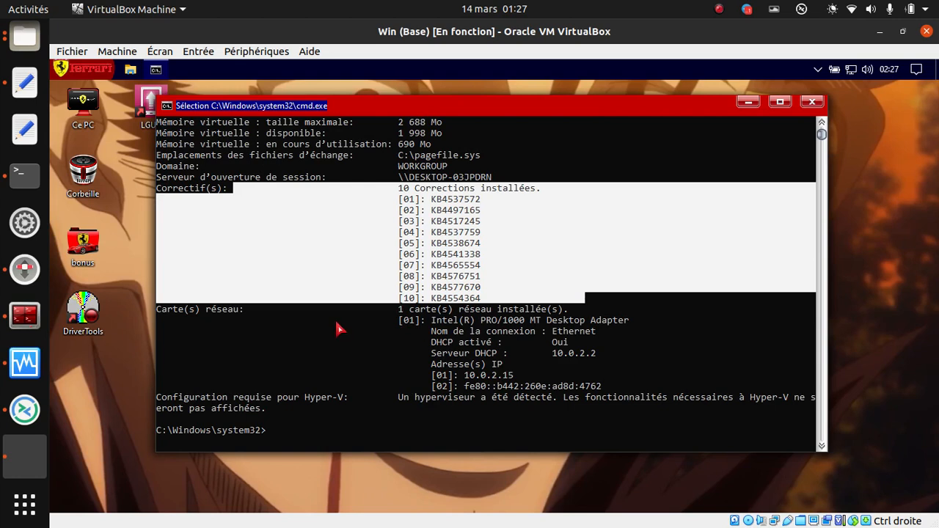
- Examine the network card section, highlighting the adapter details and its IPv4 address
left_click_drag(336, 309, 609, 318)
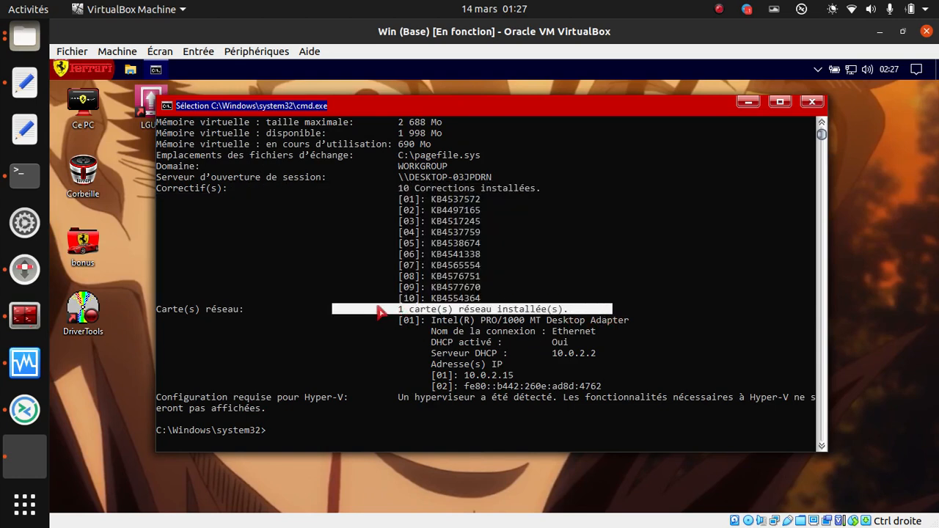
left_click_drag(377, 309, 628, 395)
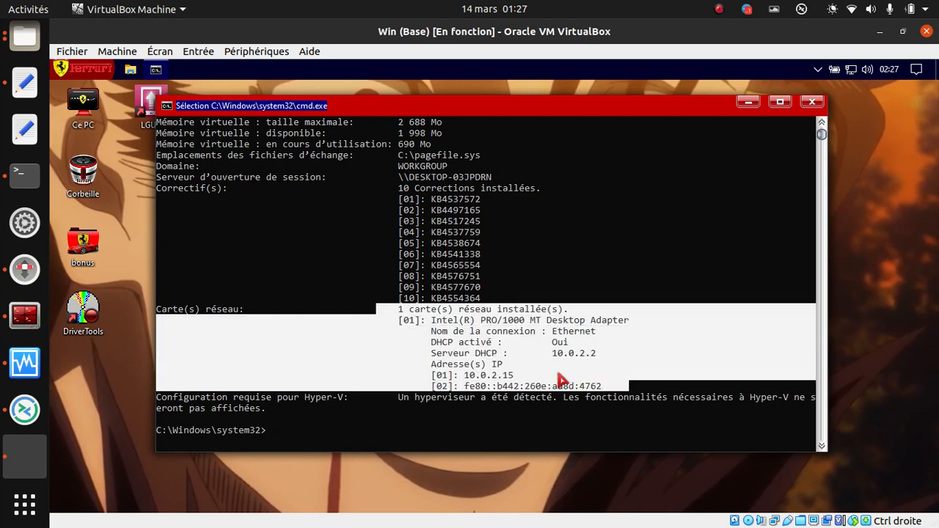
left_click(456, 369)
left_click_drag(459, 374, 535, 378)
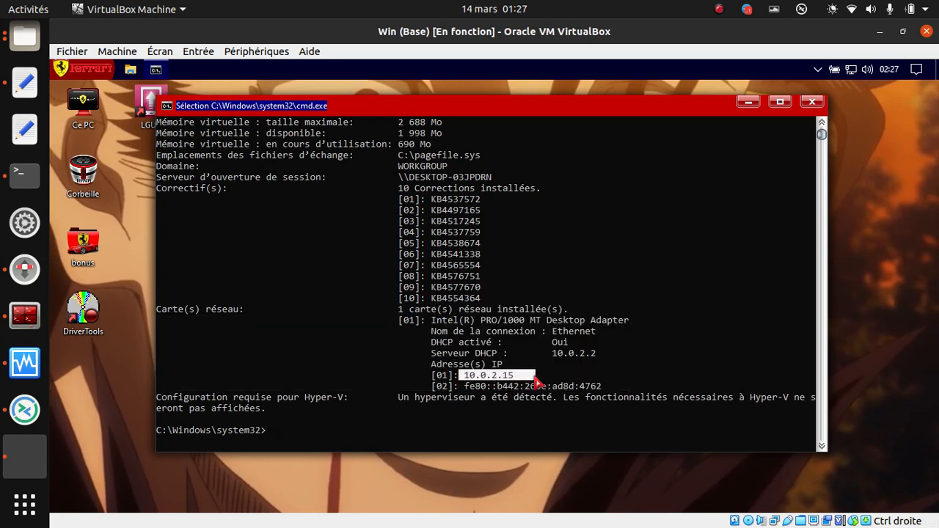
- Highlight the Hyper-V requirements line of the systeminfo output
left_click_drag(300, 386, 422, 414)
left_click(391, 402)
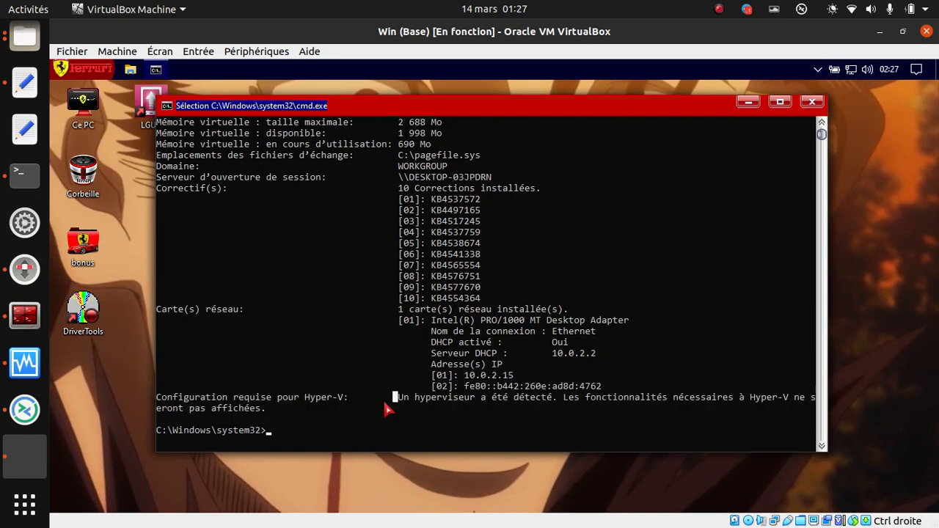
left_click_drag(346, 397, 779, 399)
left_click(565, 301)
- Look over the whole systeminfo report once more and close the command prompt window
scroll(447, 378, "up", 10)
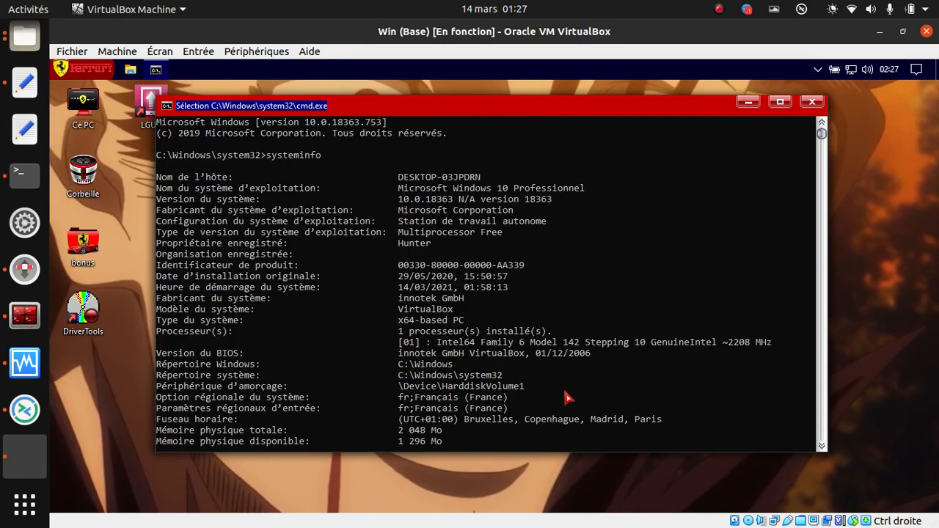
scroll(566, 398, "down", 10)
scroll(565, 398, "up", 10)
left_click(813, 103)
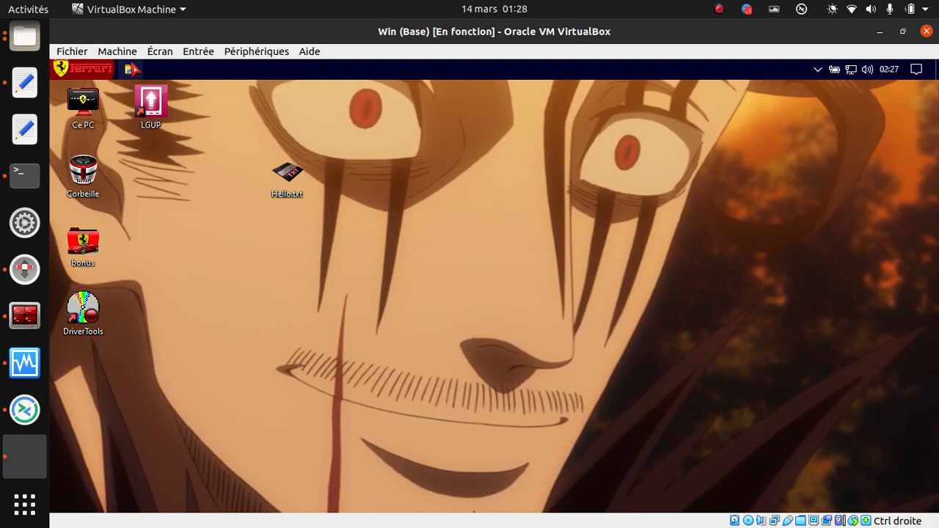
- Open the file explorer on Ce PC and collapse the Dossiers group so the drives remain listed
left_click(133, 72)
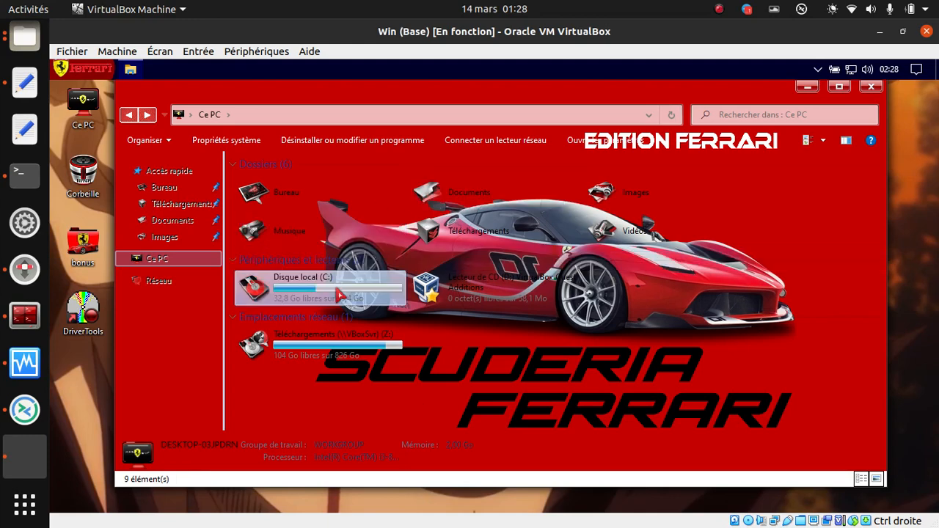
mouse_move(339, 293)
mouse_move(509, 285)
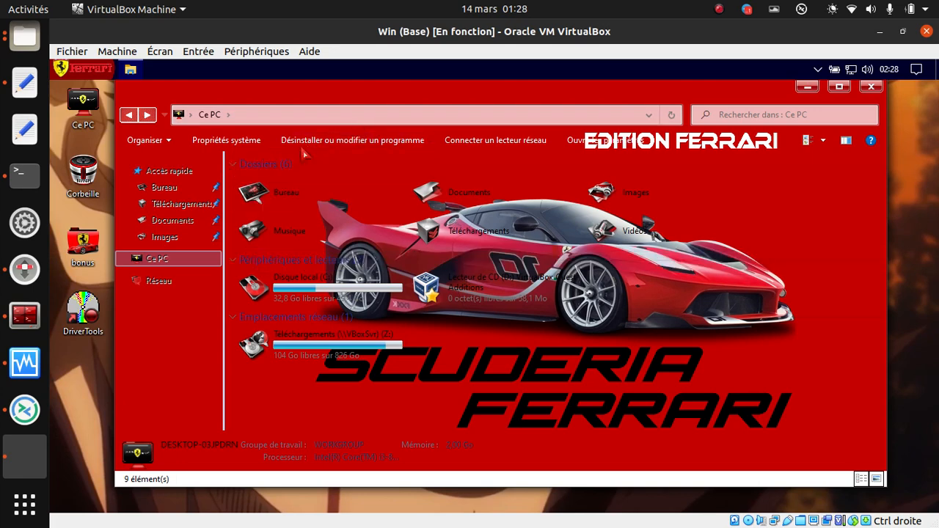
left_click(233, 167)
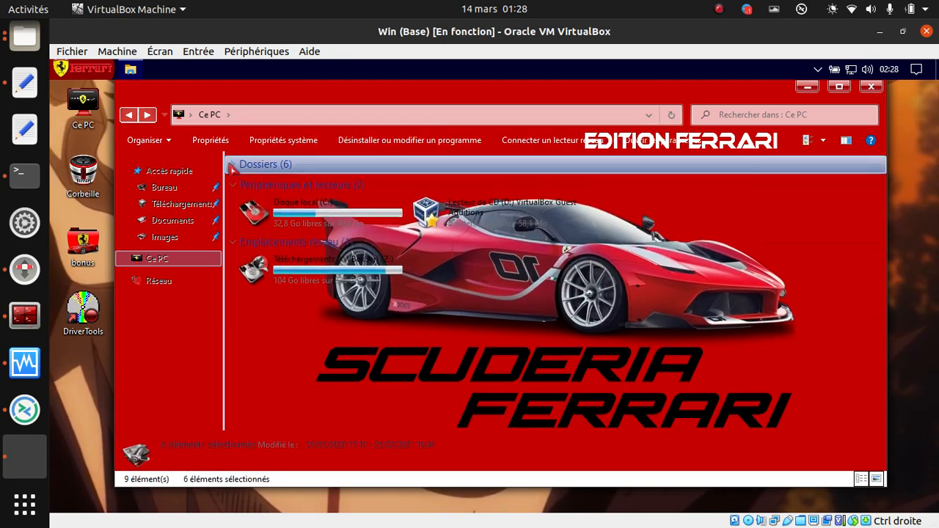
left_click(232, 165)
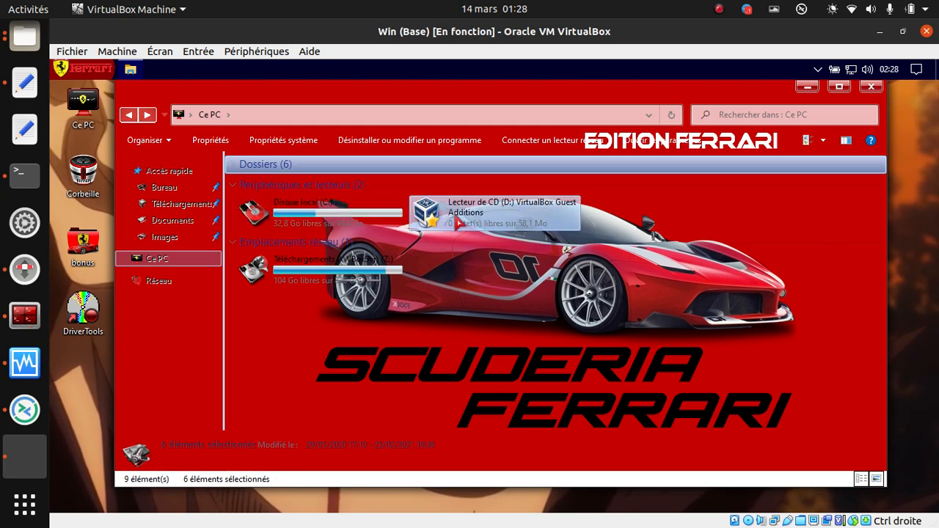
- Examine the free space and total size of the local disk C: and the Téléchargements network drive Z:
left_click(317, 226)
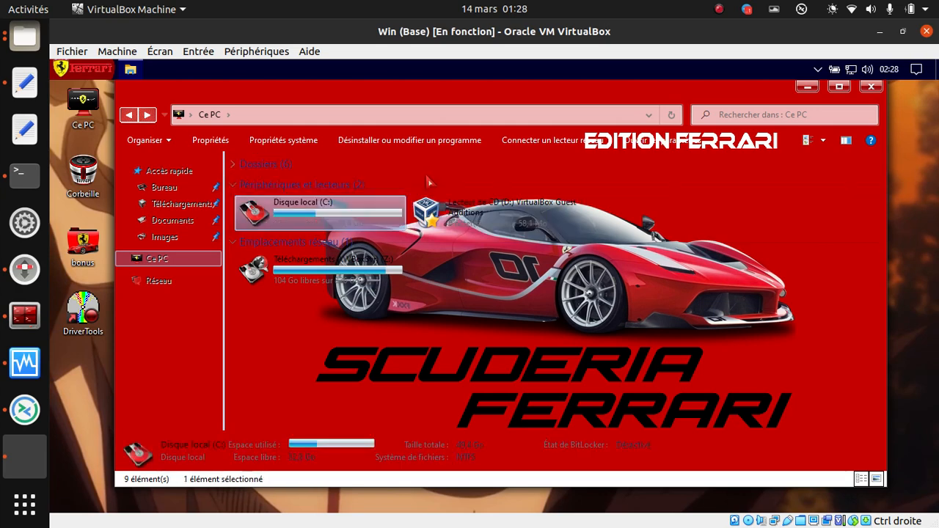
left_click(478, 316)
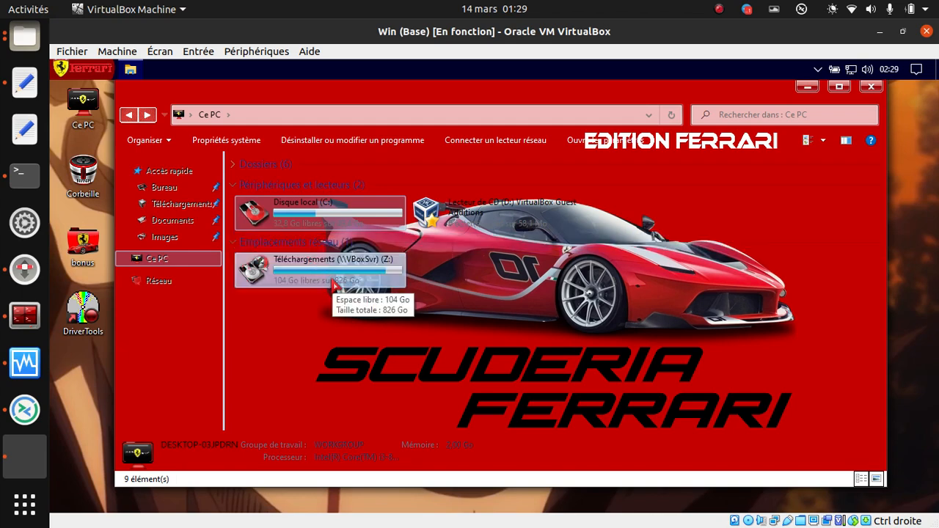
left_click_drag(334, 285, 387, 285)
left_click(322, 320)
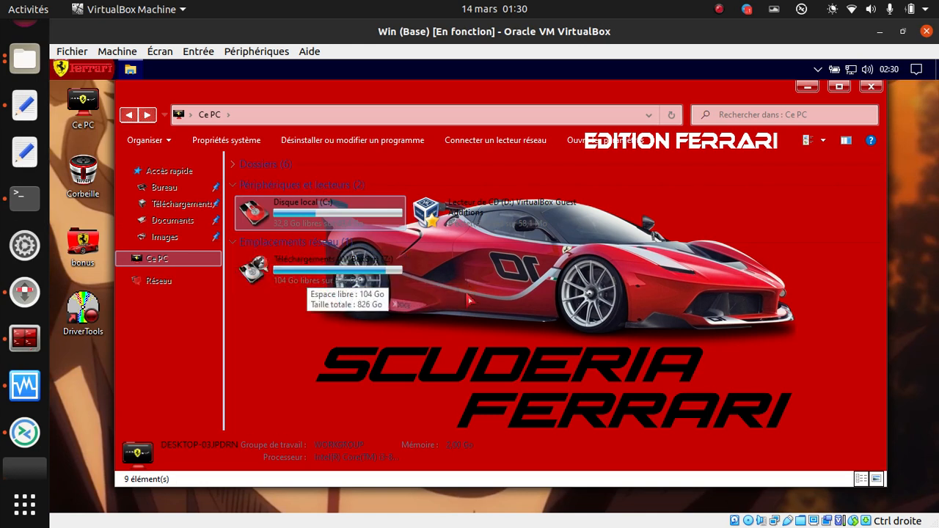
left_click(323, 217)
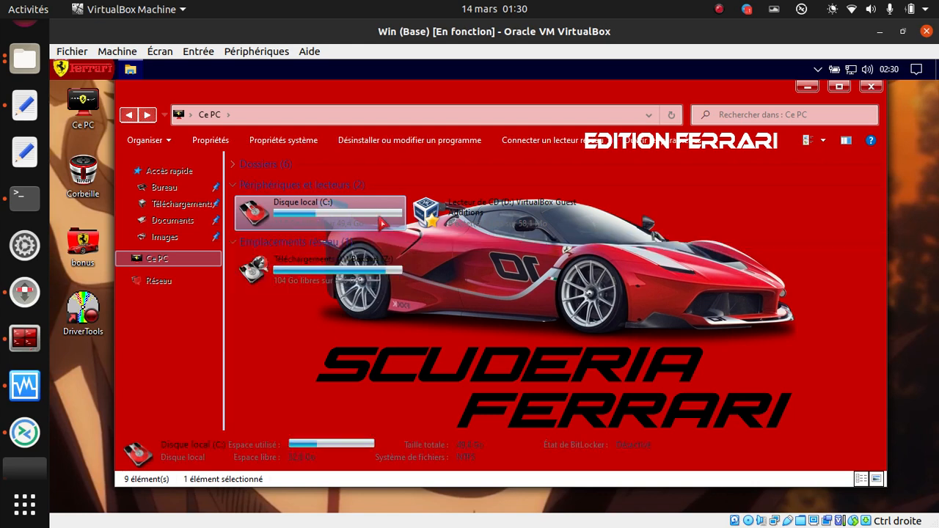
mouse_move(381, 223)
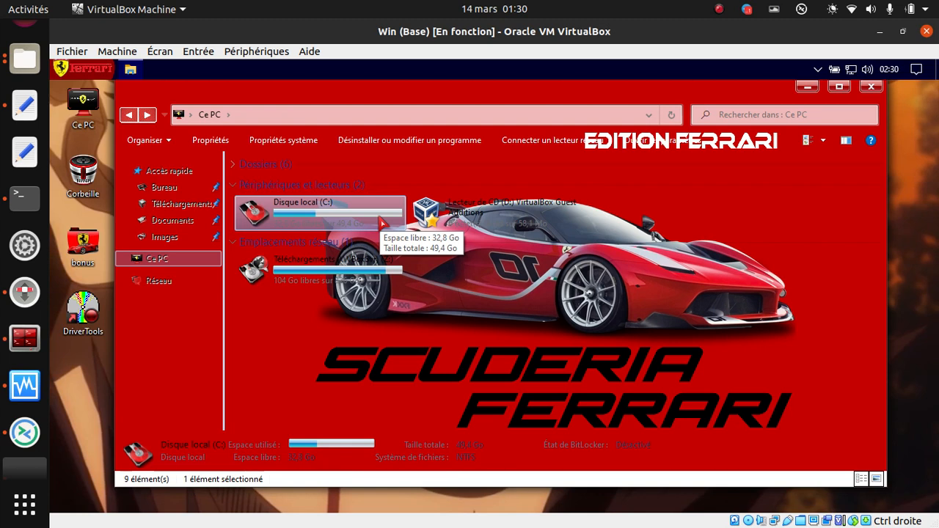
- Open the local disk C: and highlight its folders, including the group from Programmes to Windows
double_click(381, 222)
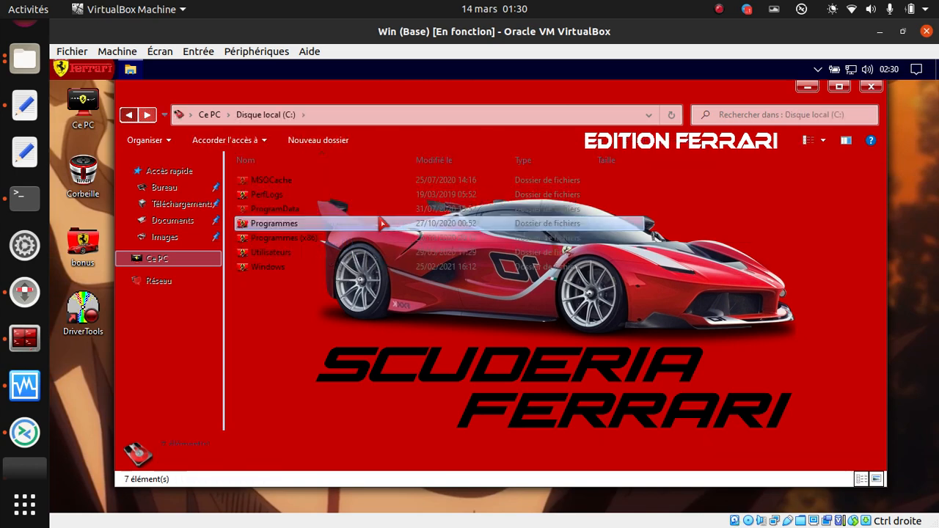
key("ctrl+a")
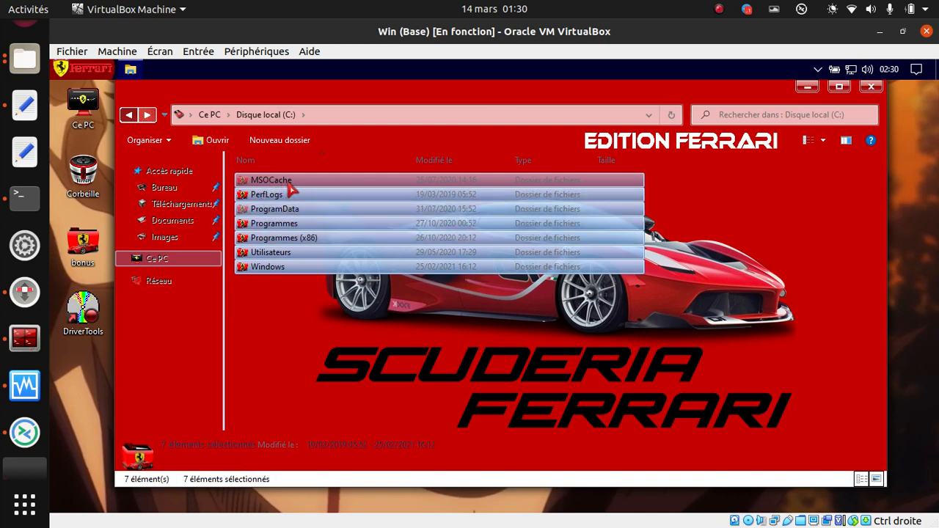
left_click_drag(277, 328, 329, 222)
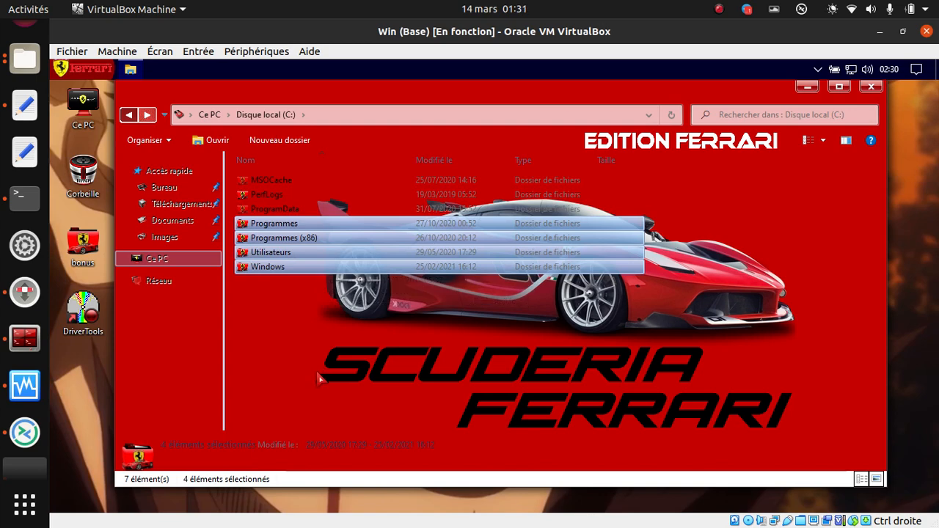
- Open the Windows folder and browse through its subfolders down to Vss
double_click(285, 271)
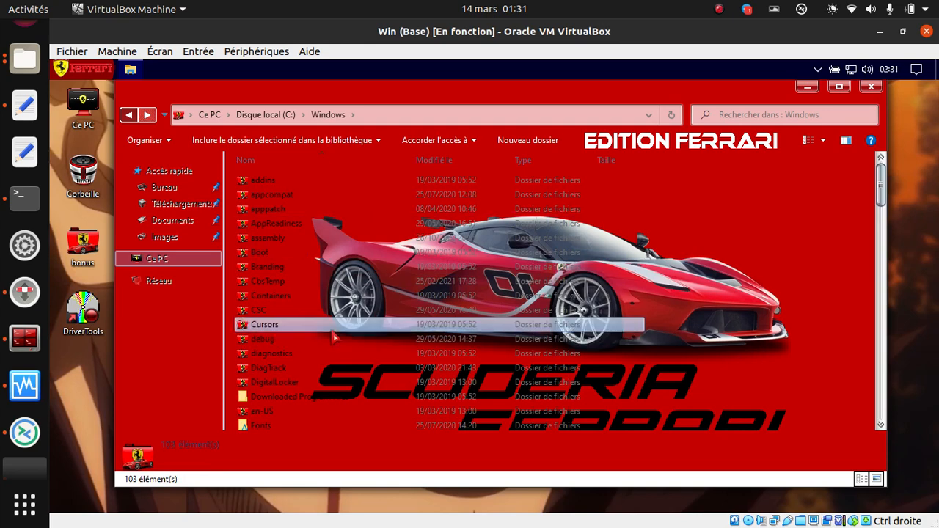
key("Down")
key("Down")
key("Down")
key("Down")
key("Down")
key("Down")
key("Down")
key("Down")
key("Down")
key("Down")
key("Down")
key("Down")
key("Down")
key("Down")
key("Down")
key("Down")
key("Down")
key("Down")
key("Down")
key("Down")
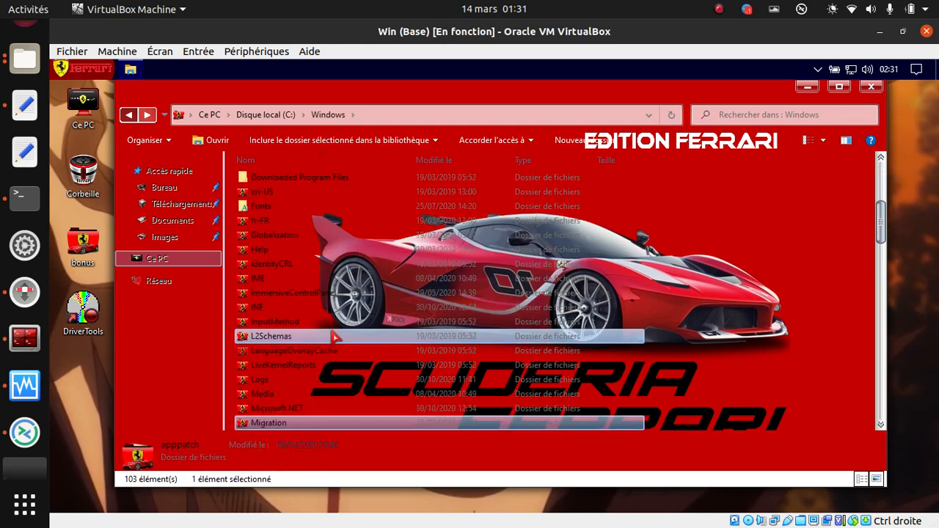
key("Down")
key("Down")
key("Down")
key("Down")
key("Down")
key("Down")
key("Down")
key("Down")
key("Down")
key("Down")
key("Down")
key("Down")
key("Down")
key("Down")
key("Down")
key("Down")
key("Down")
key("Down")
key("Down")
key("Down")
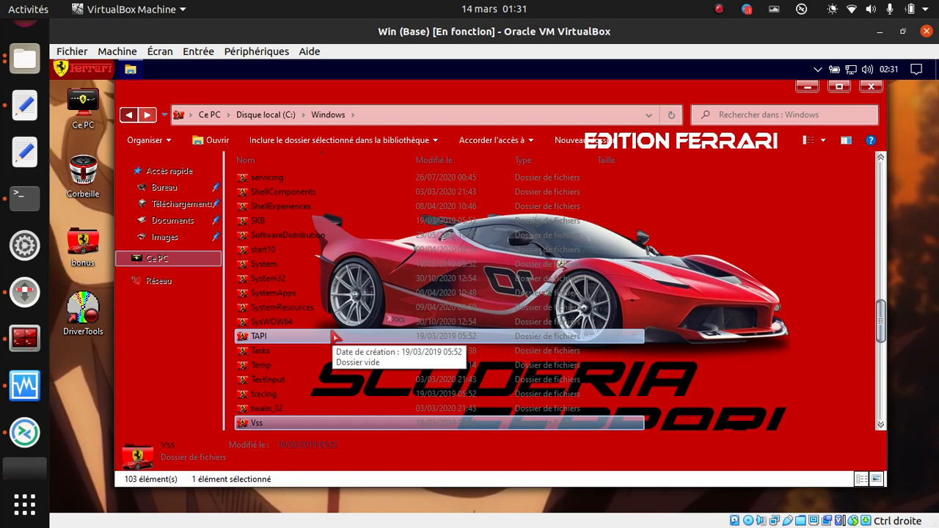
- Go back to the root of drive C:, reopen the Windows folder for a brief look and return to the root
key("BackSpace")
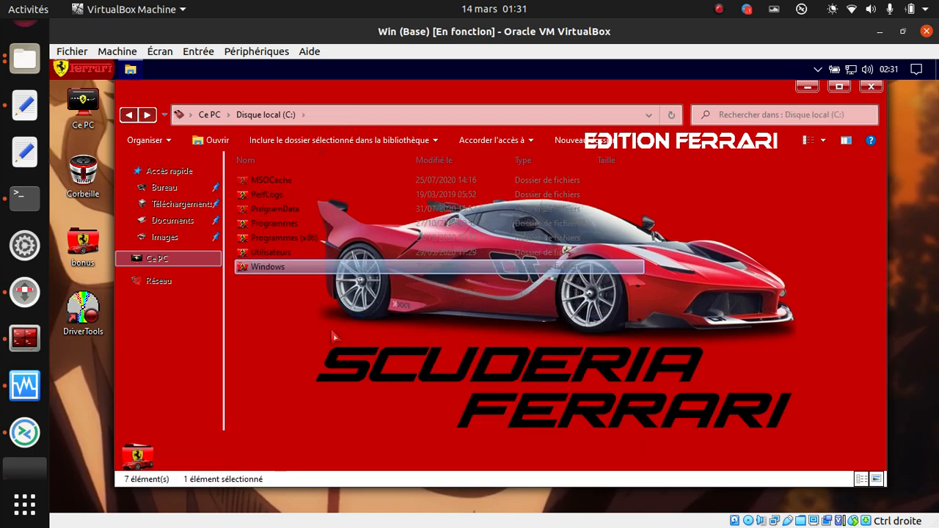
double_click(312, 267)
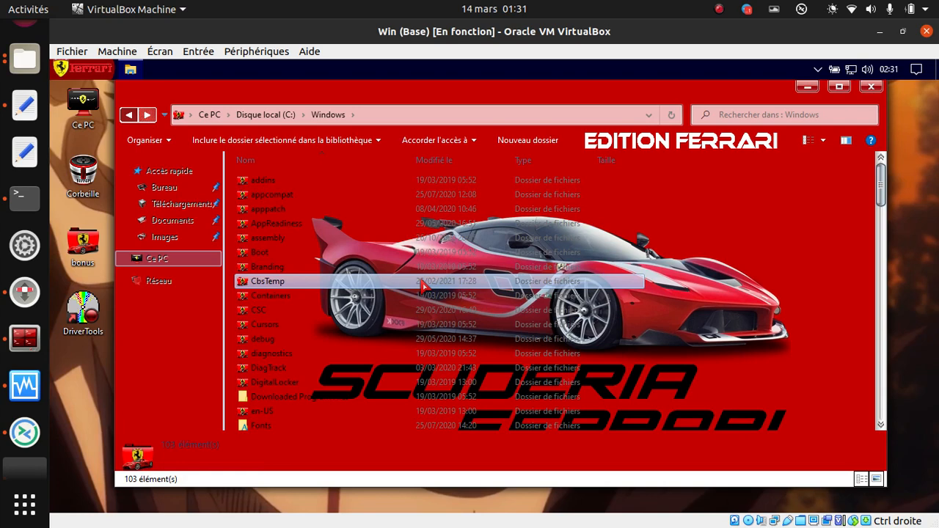
key("BackSpace")
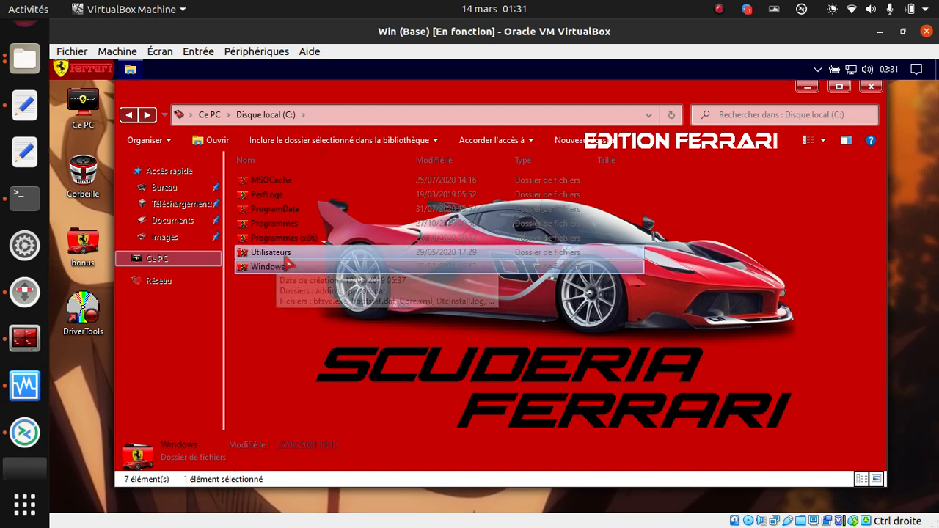
- Open the Utilisateurs folder, highlight its three profile folders and clear the selection
left_click(292, 253)
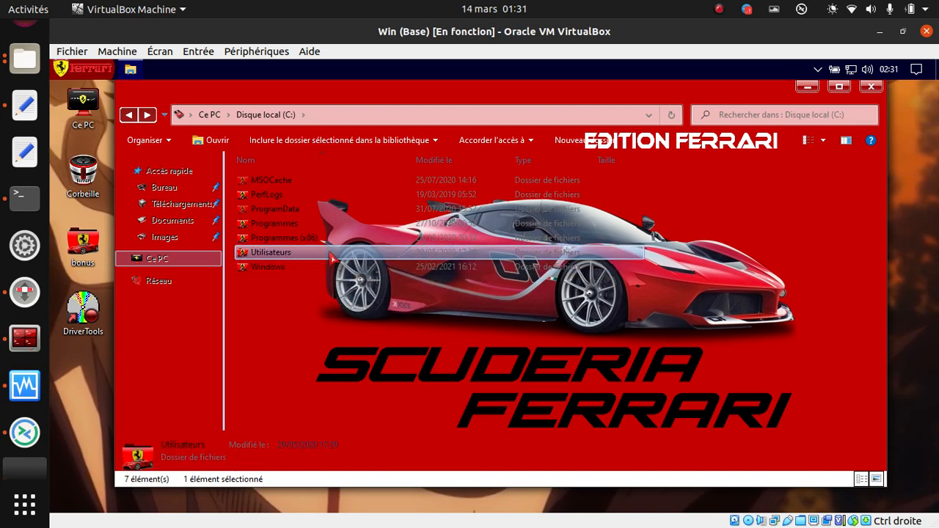
double_click(331, 257)
left_click_drag(280, 255, 357, 154)
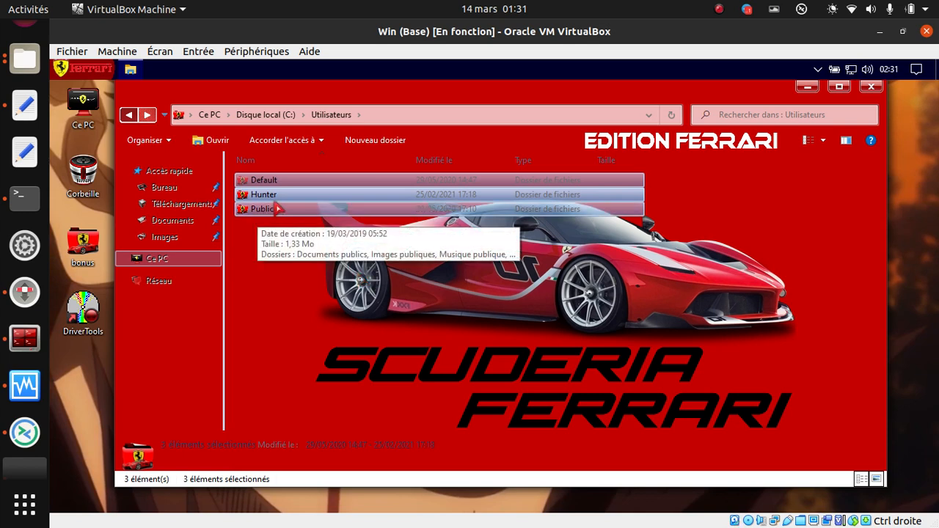
mouse_move(279, 201)
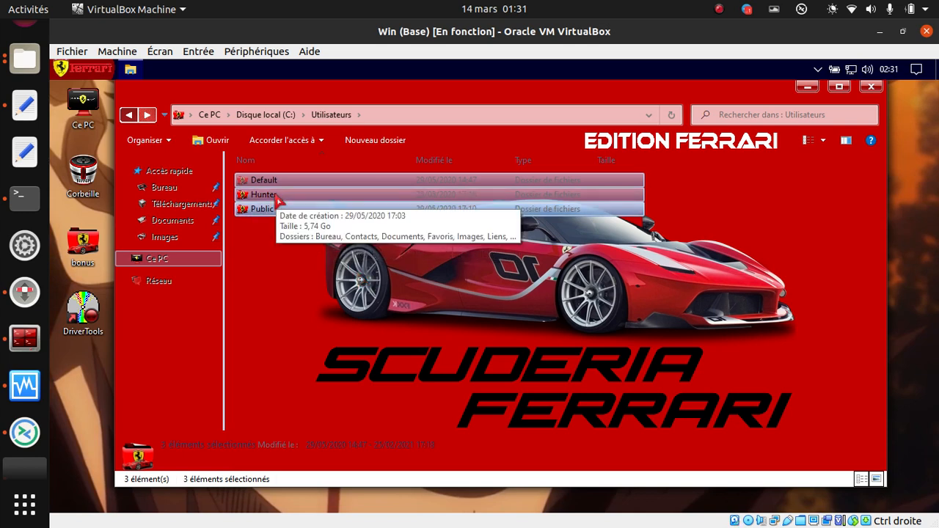
left_click(301, 266)
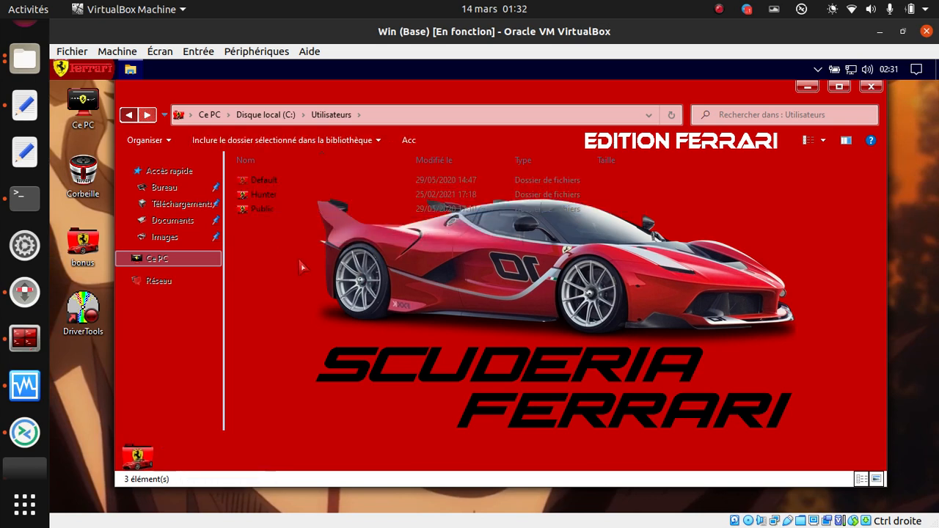
- Open the personal profile folder located between Default and Public
left_click(267, 197)
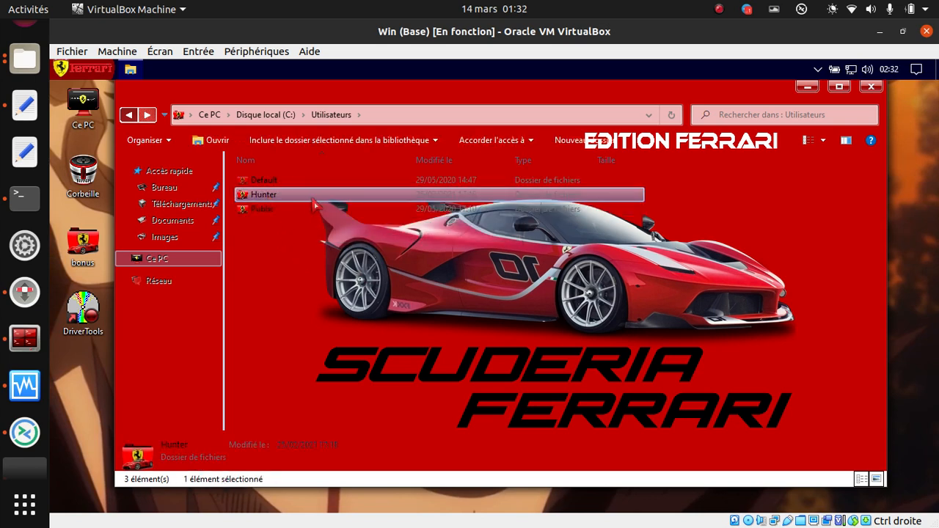
mouse_move(284, 203)
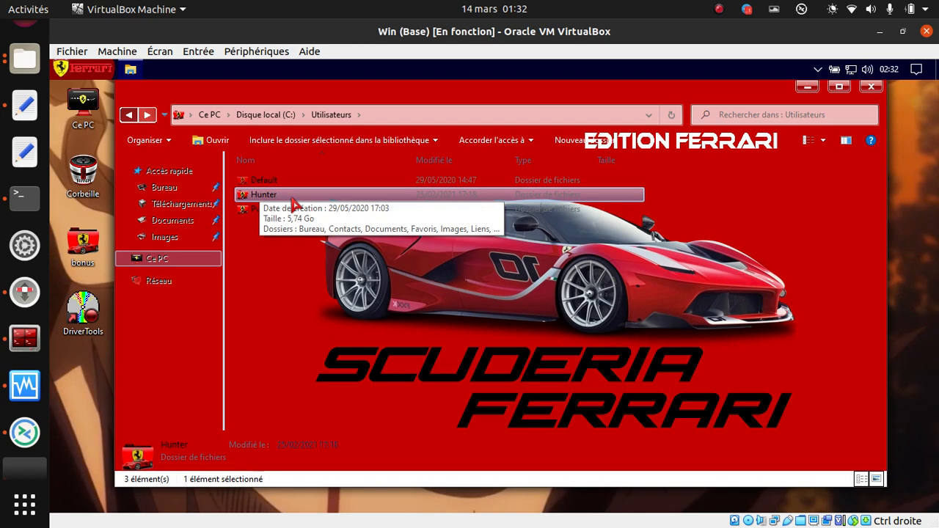
double_click(292, 196)
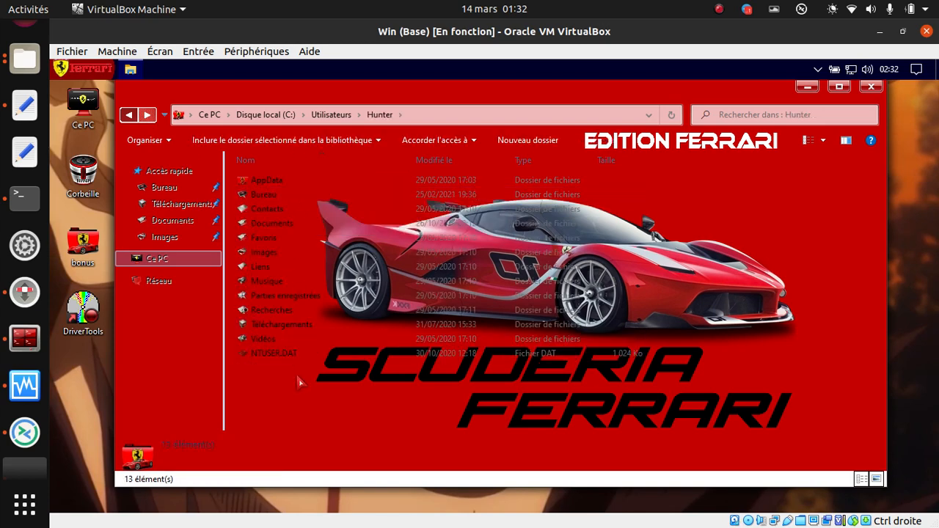
- Highlight all items in the profile folder, look inside its Bureau folder and go back
left_click_drag(307, 358, 413, 119)
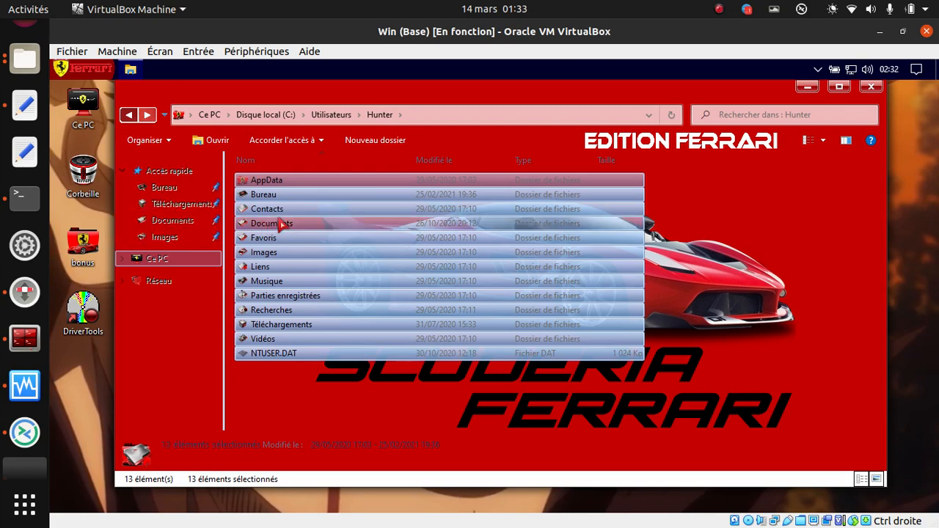
double_click(306, 197)
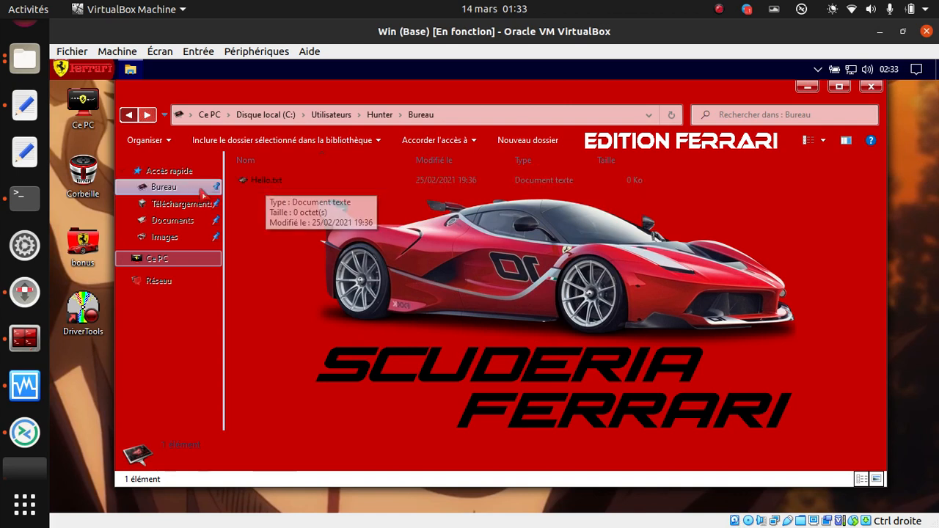
left_click(129, 114)
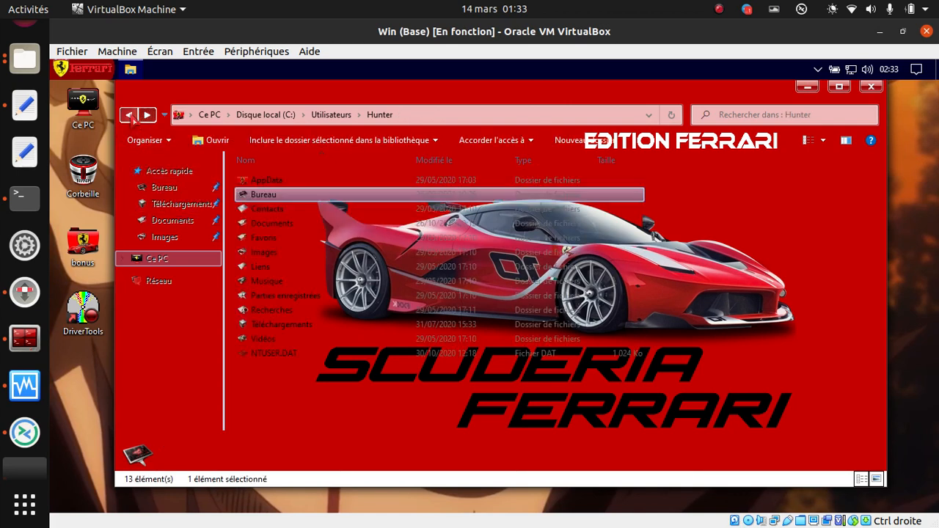
- View the quick-access Bureau and Téléchargements folders and return to the profile folder on drive C:
left_click(172, 188)
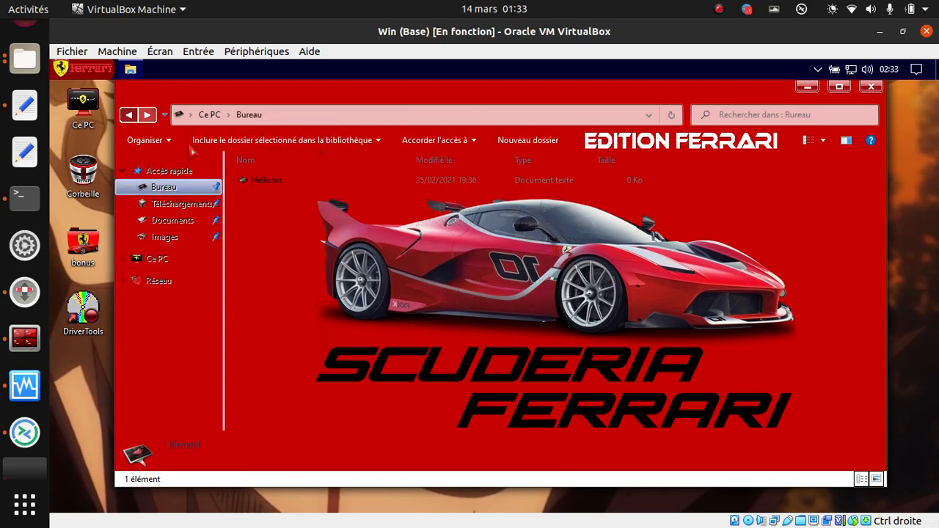
left_click(176, 206)
left_click_drag(283, 249, 360, 190)
left_click(319, 301)
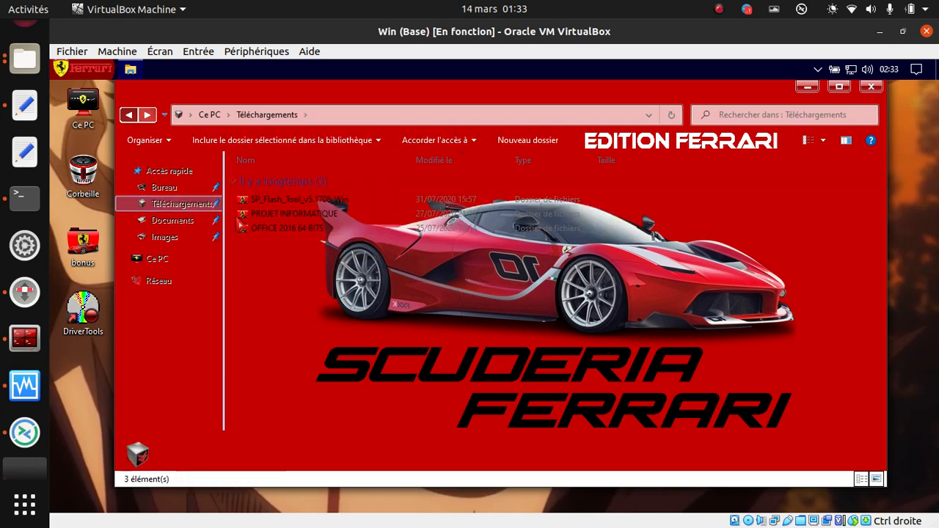
left_click(131, 116)
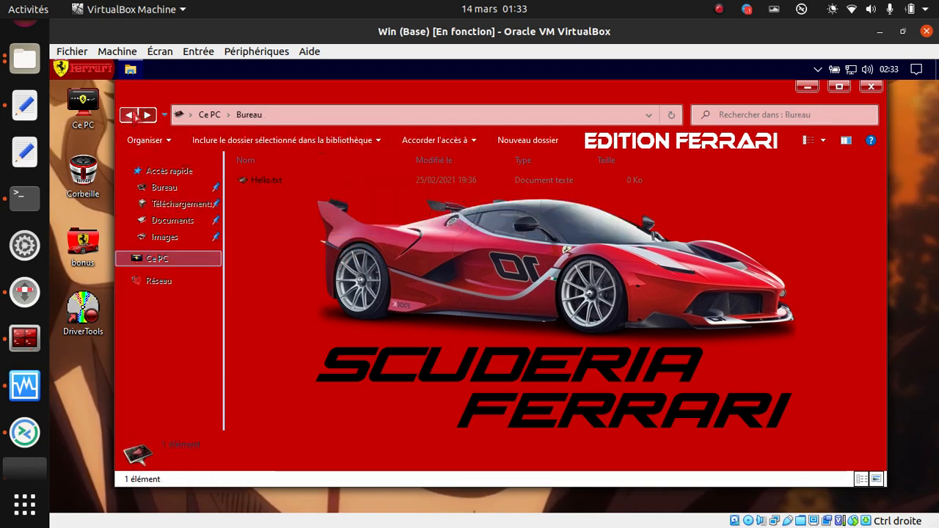
left_click(135, 116)
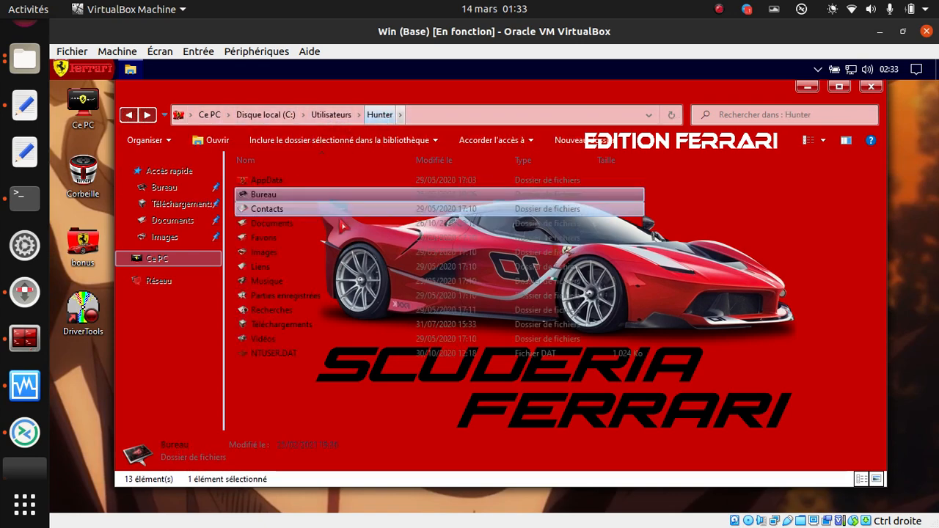
- Open the profile's Téléchargements folder and compare it with the quick-access Images, Téléchargements and Documents folders
double_click(297, 329)
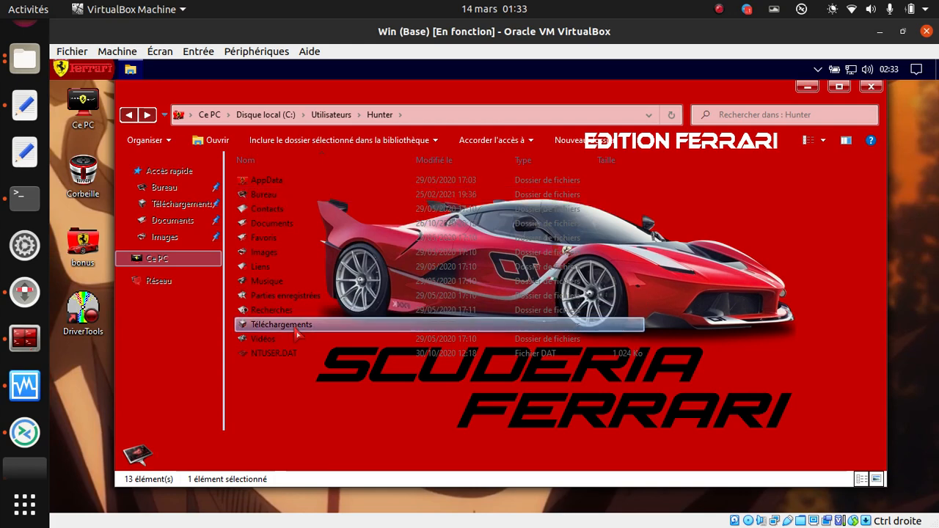
left_click_drag(294, 328, 352, 306)
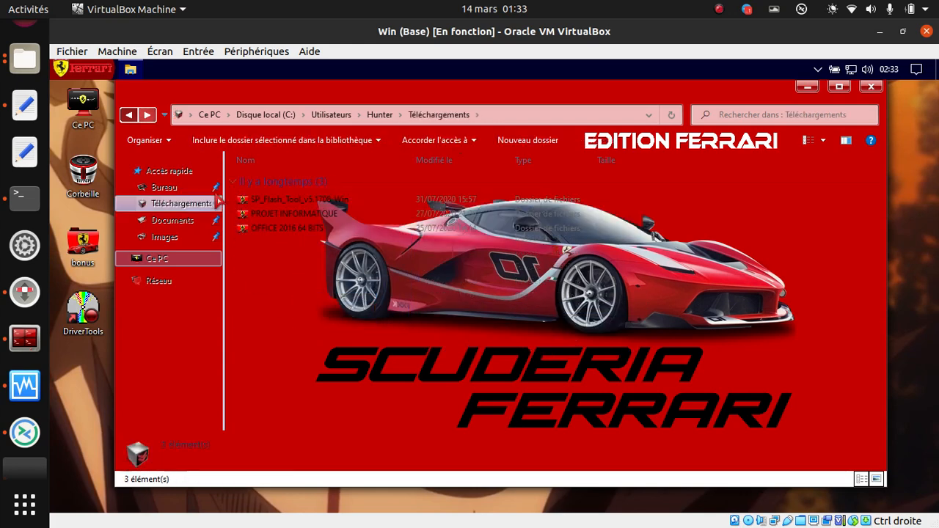
left_click(185, 239)
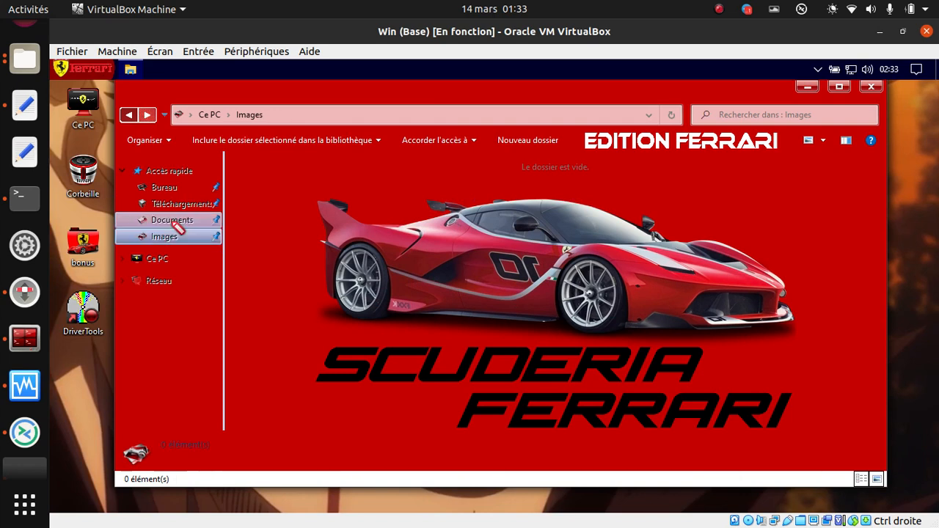
left_click(173, 220)
left_click(171, 205)
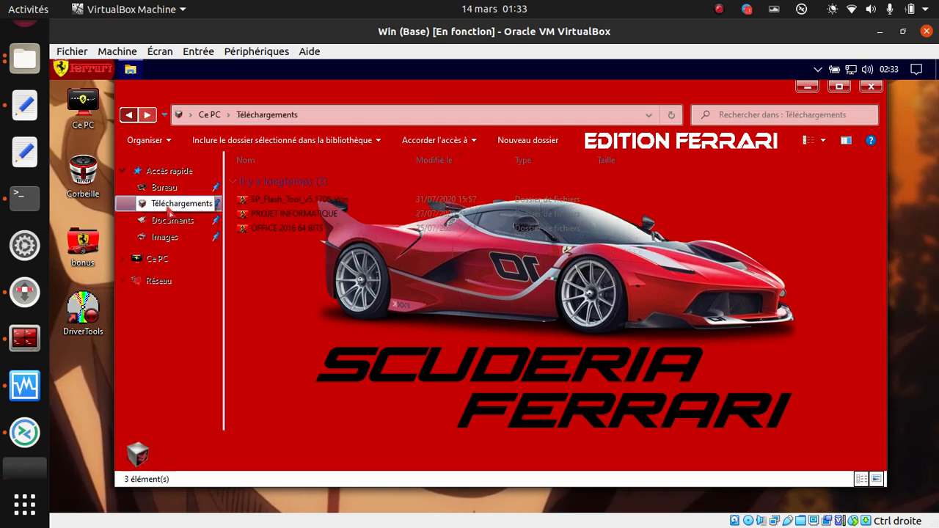
left_click(172, 221)
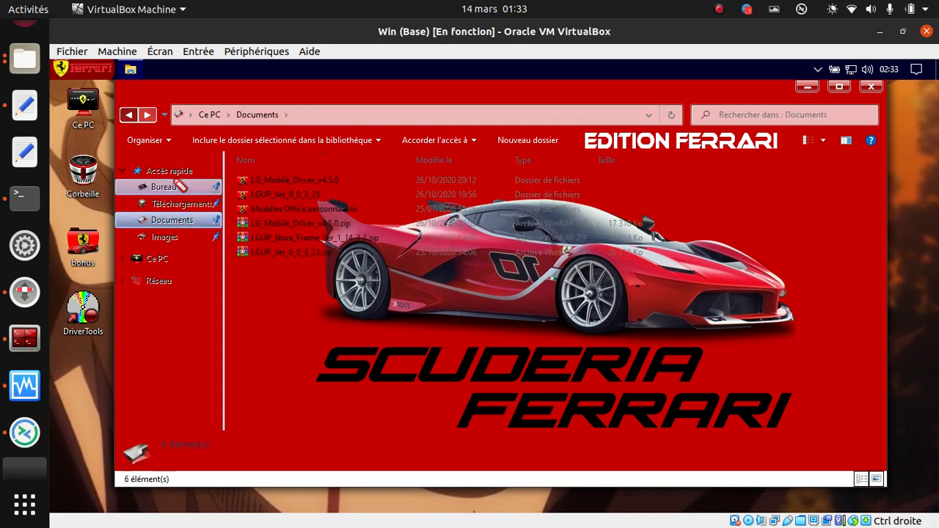
- Go back to the profile folder, highlight all of its items and clear the selection
left_click(129, 115)
left_click(131, 118)
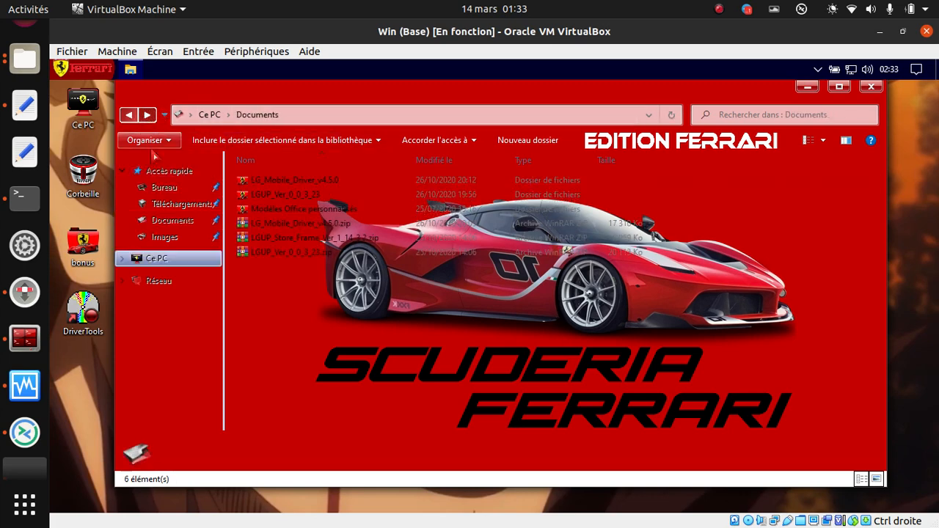
left_click(130, 117)
left_click(129, 115)
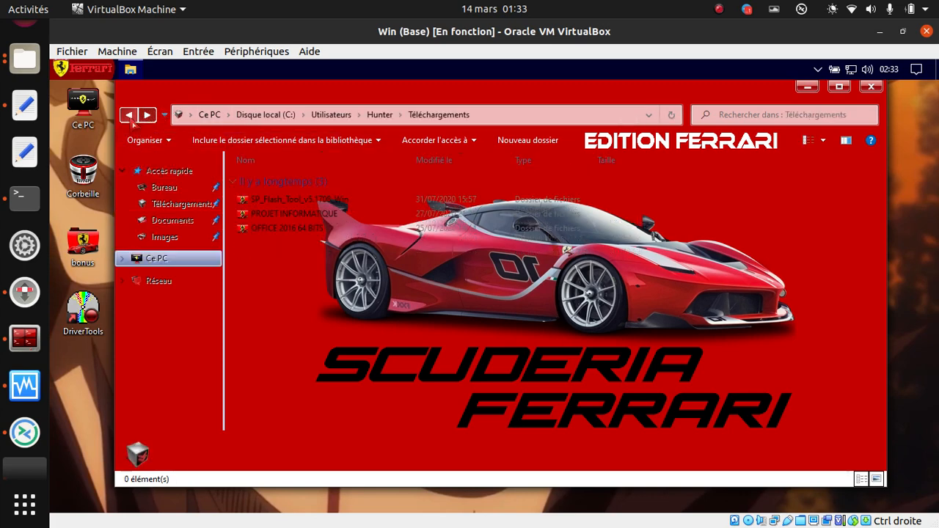
left_click(129, 116)
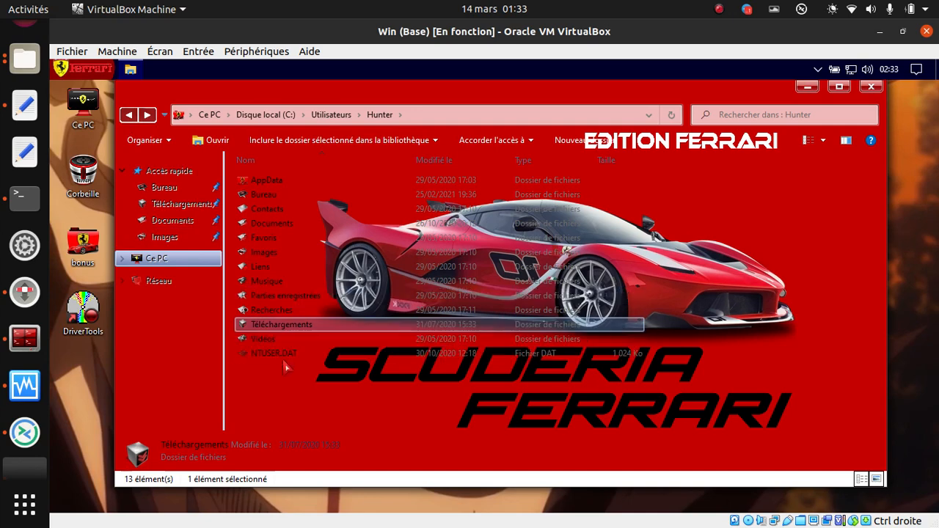
left_click_drag(284, 362, 491, 160)
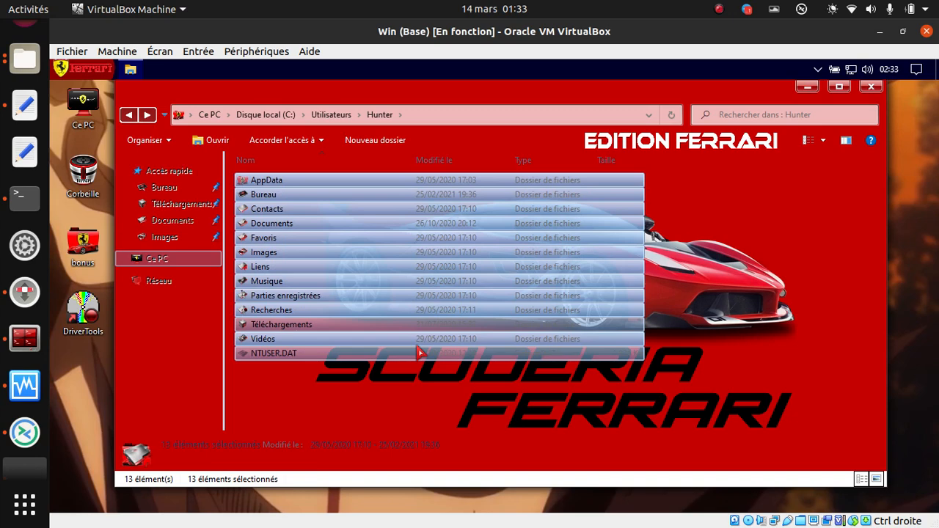
left_click(315, 393)
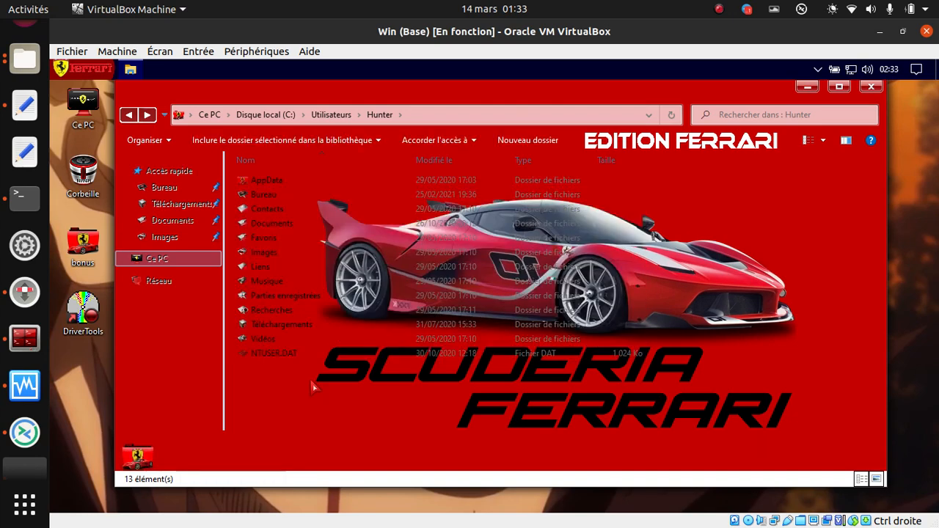
- Go to the root of drive C:, highlight the Programmes and Programmes (x86) folders and return to the profile folder
left_click(275, 116)
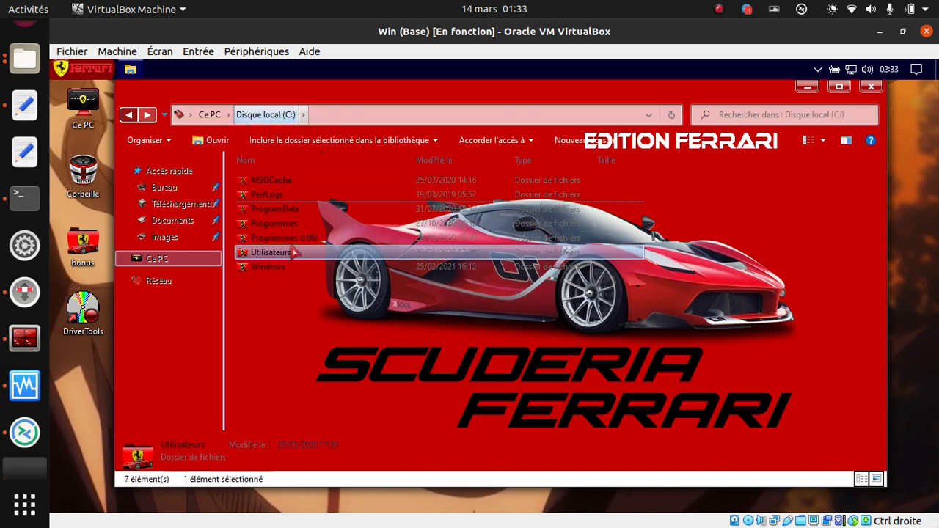
left_click(282, 239)
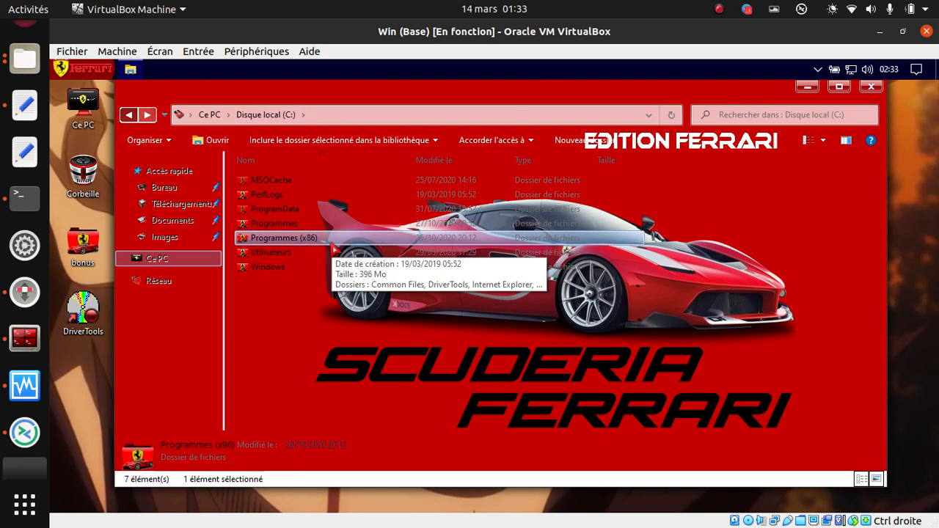
left_click(279, 223, "ctrl")
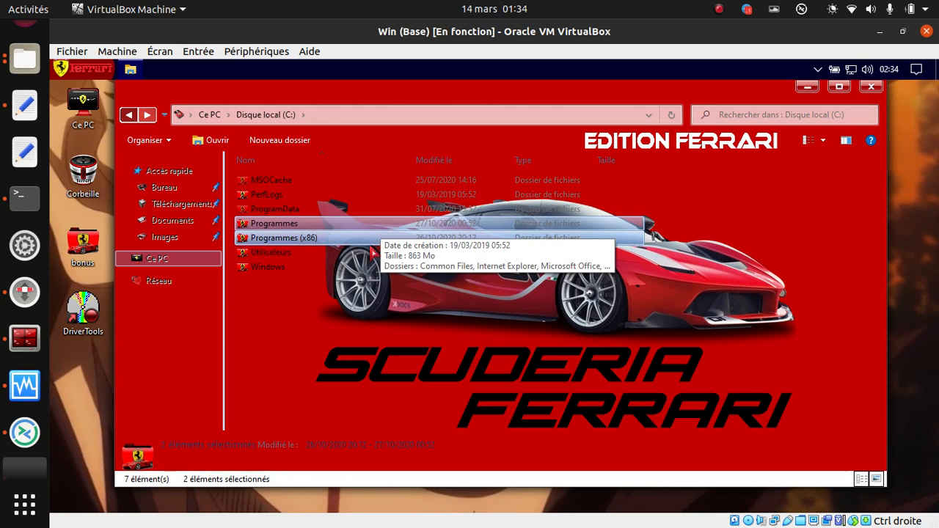
left_click_drag(360, 308, 382, 322)
key("alt+Left")
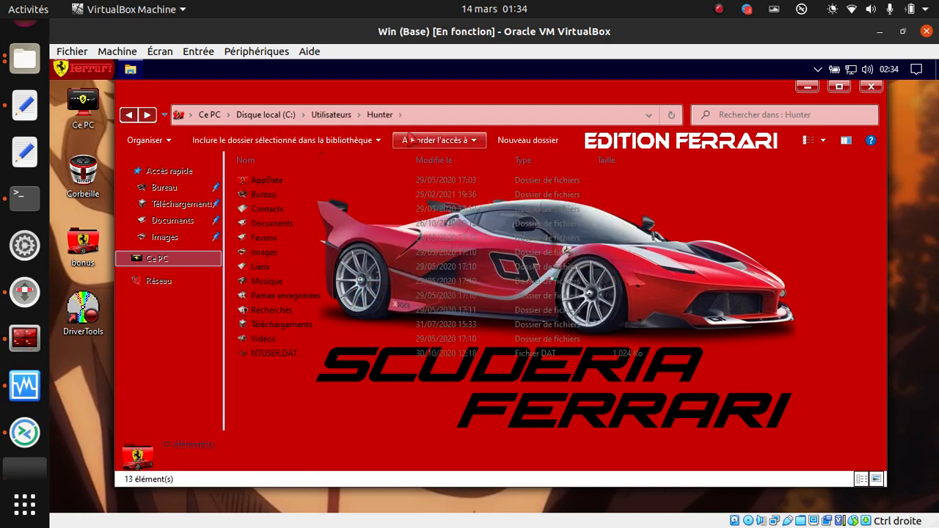
- Show the drives in Ce PC, highlight Disque local (C:), and briefly expand the Ce PC tree before collapsing it
left_click(205, 255)
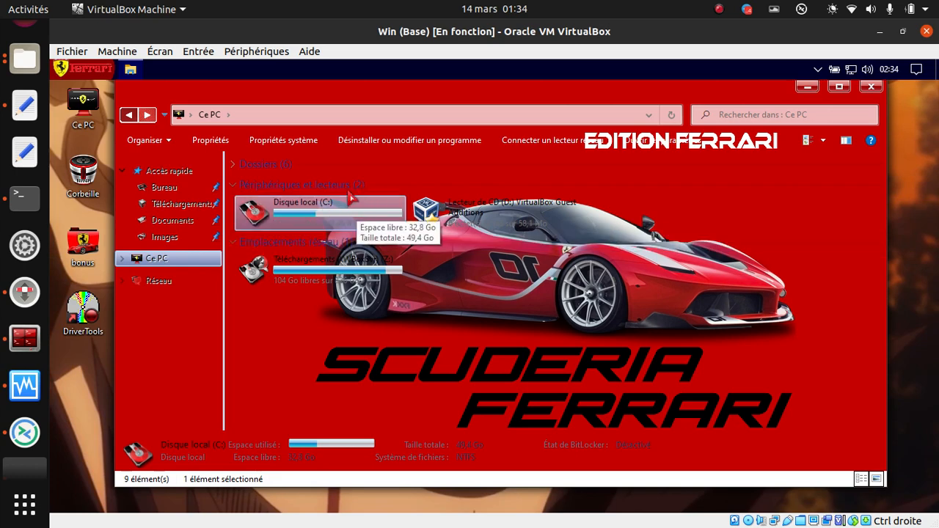
left_click(317, 211)
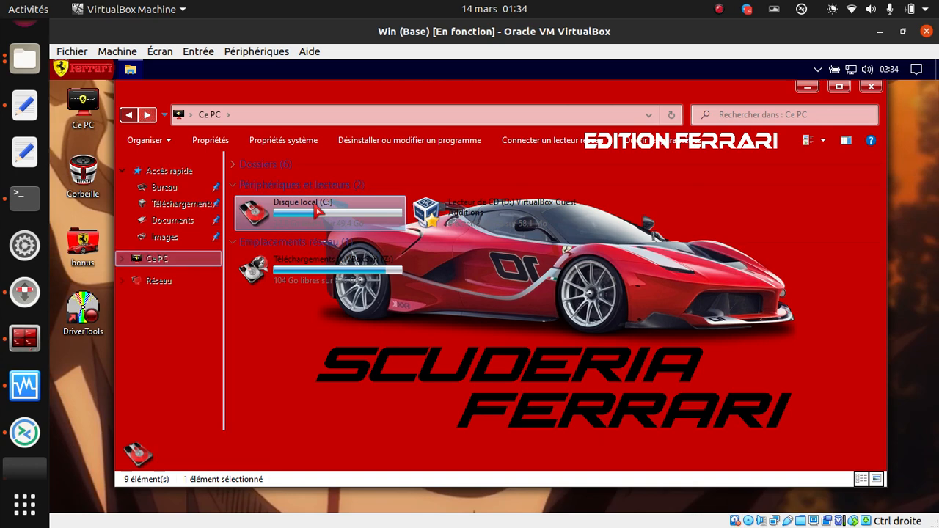
left_click(403, 314)
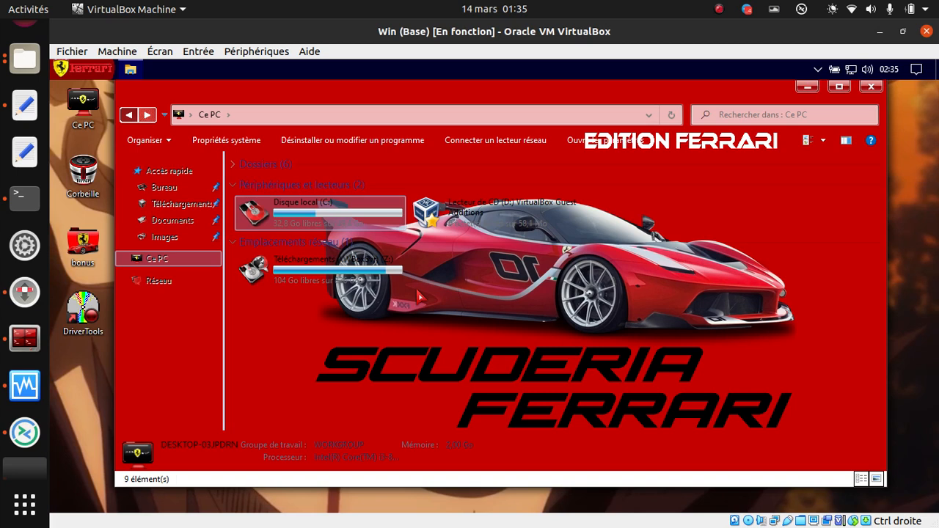
double_click(155, 263)
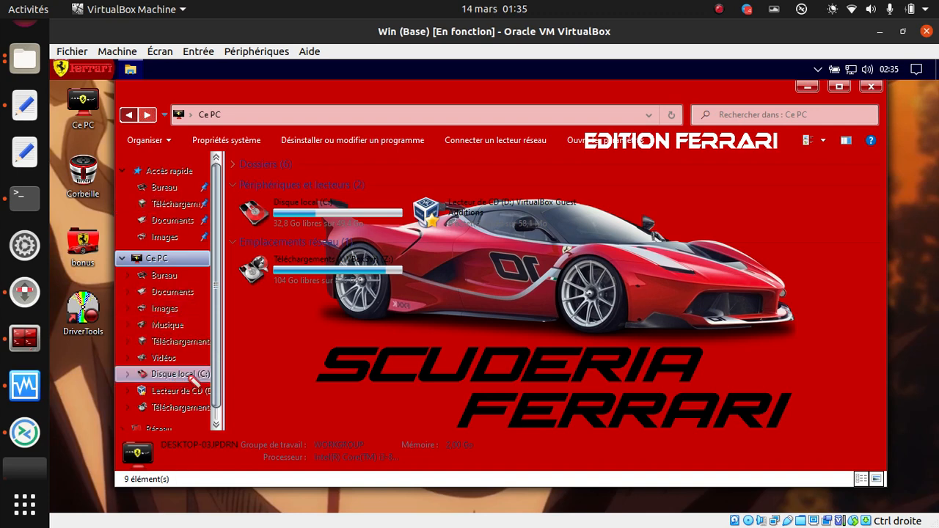
left_click(124, 259)
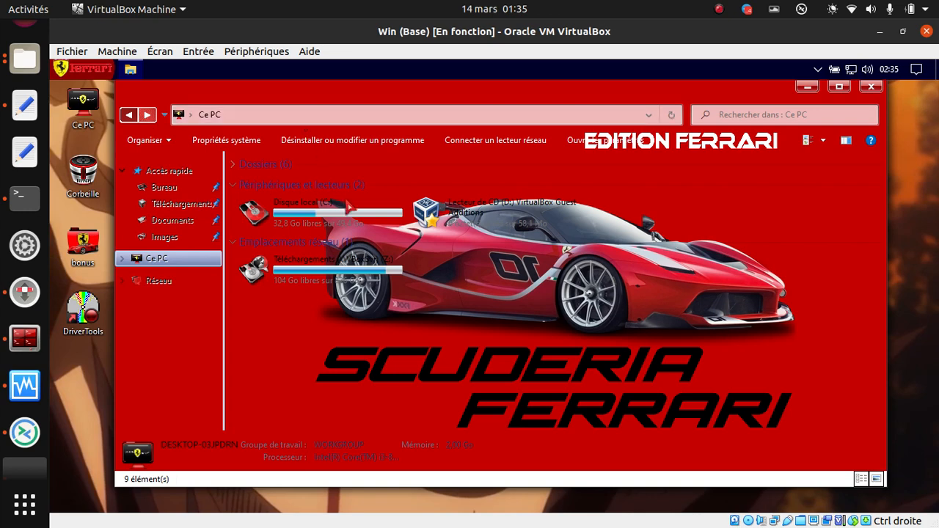
- Open the Programmes folder on Disque local (C:), return to Ce PC and clear the selection
double_click(359, 223)
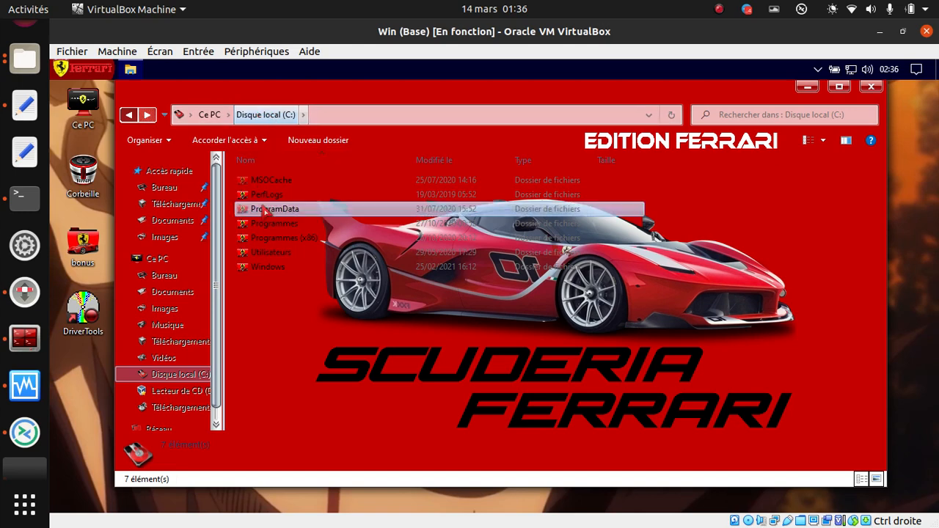
left_click(285, 224)
double_click(286, 225)
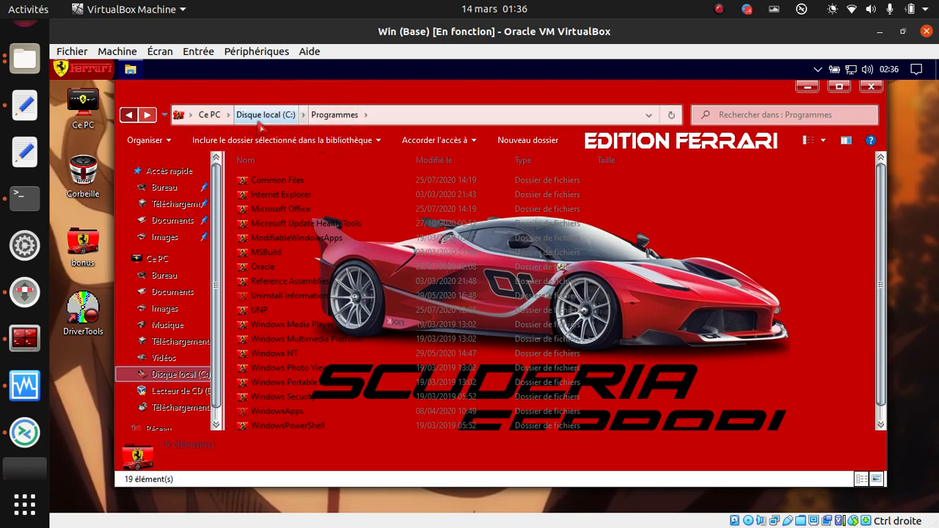
left_click(209, 115)
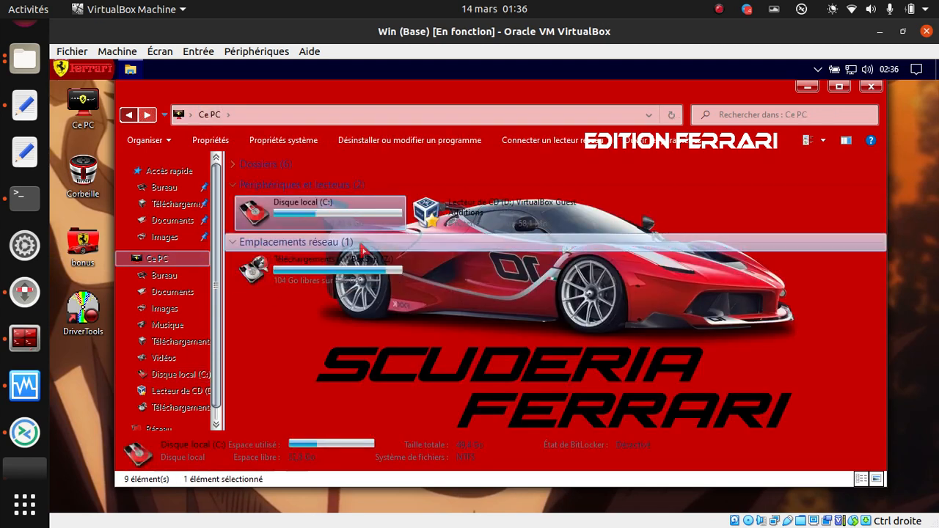
left_click(465, 302)
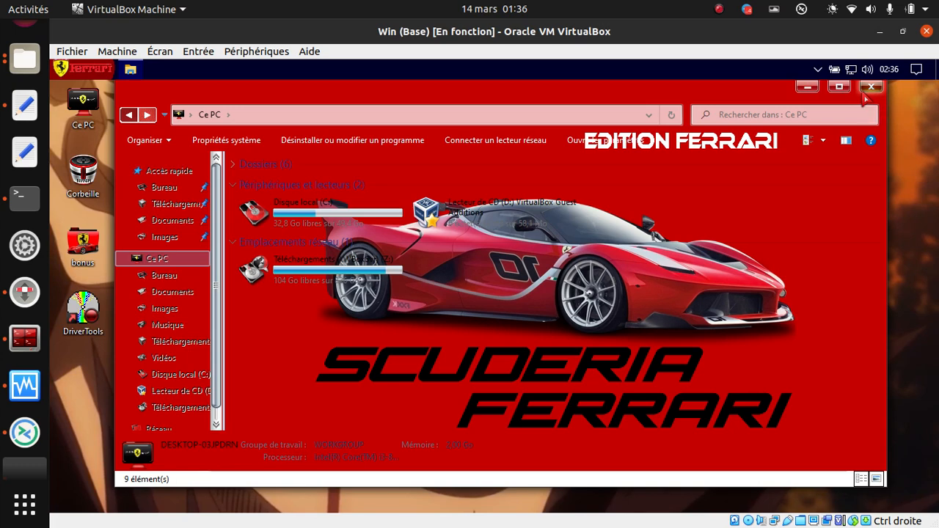
- Close the file explorer and open the Windows Paramètres window maximized
left_click(871, 86)
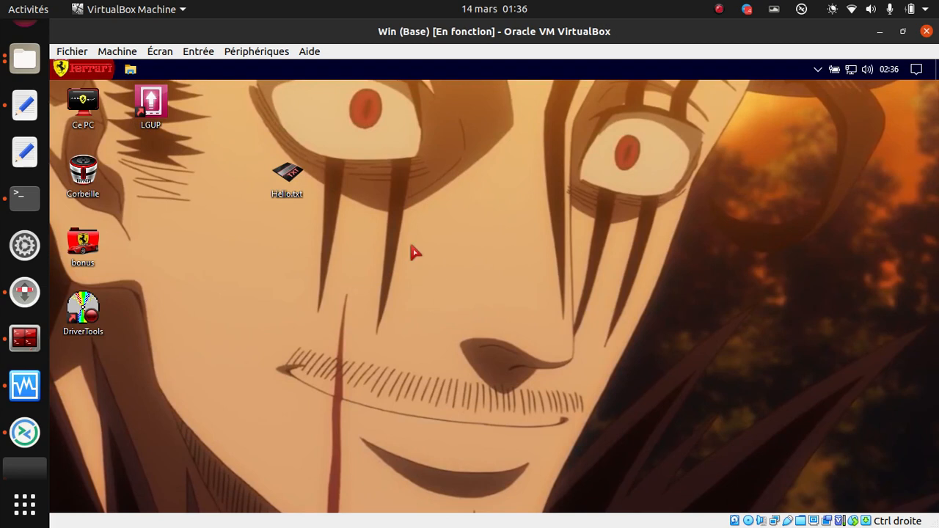
left_click(86, 70)
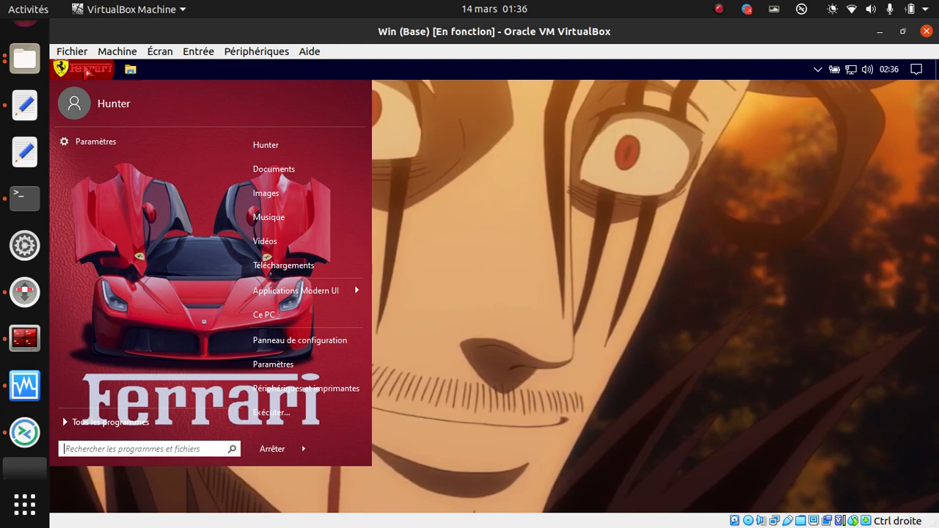
left_click(286, 366)
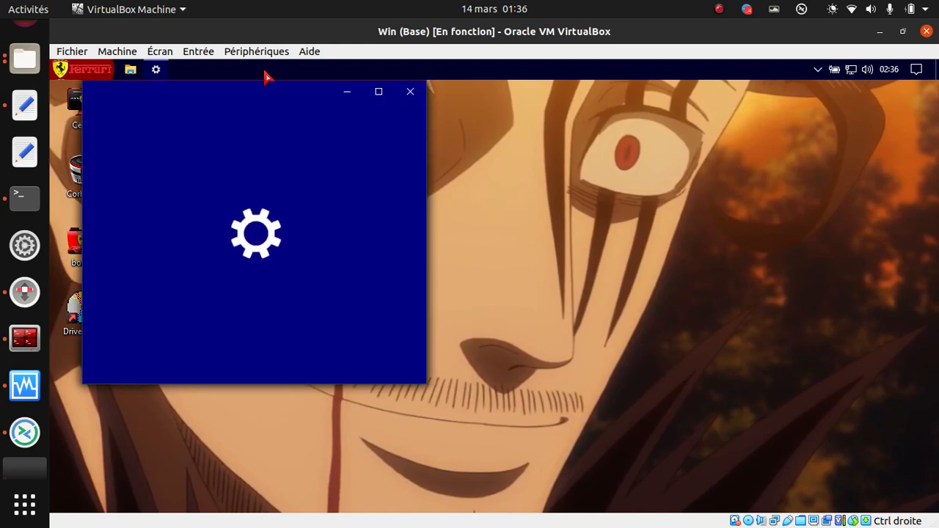
left_click_drag(261, 91, 443, 106)
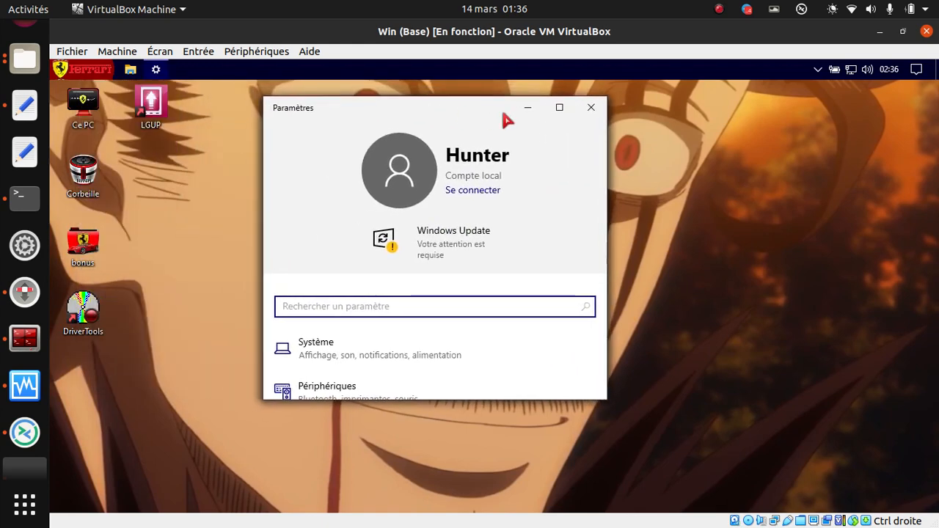
left_click(559, 109)
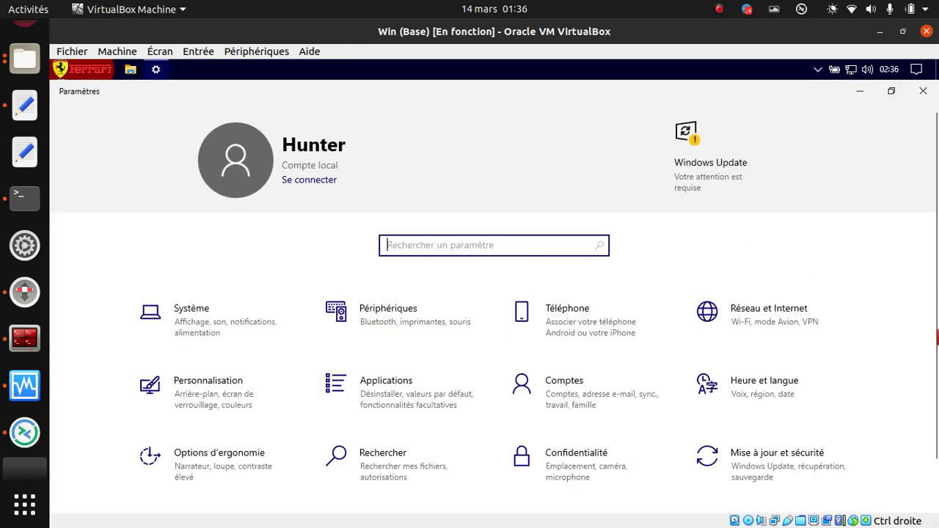
- Look over the Paramètres categories, open Système and review the Affichage page down to the multiple-display and graphics options
scroll(495, 303, "down", 1)
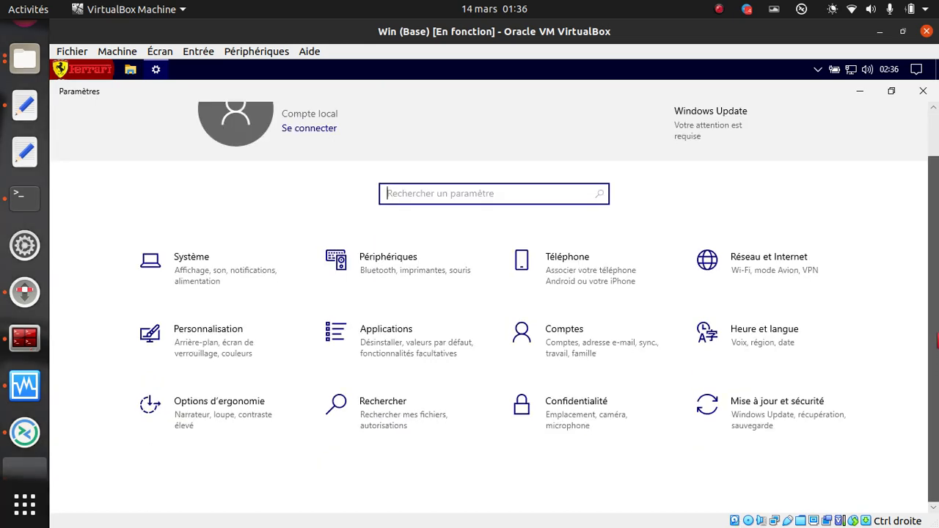
scroll(495, 302, "up", 1)
left_click_drag(936, 295, 937, 288)
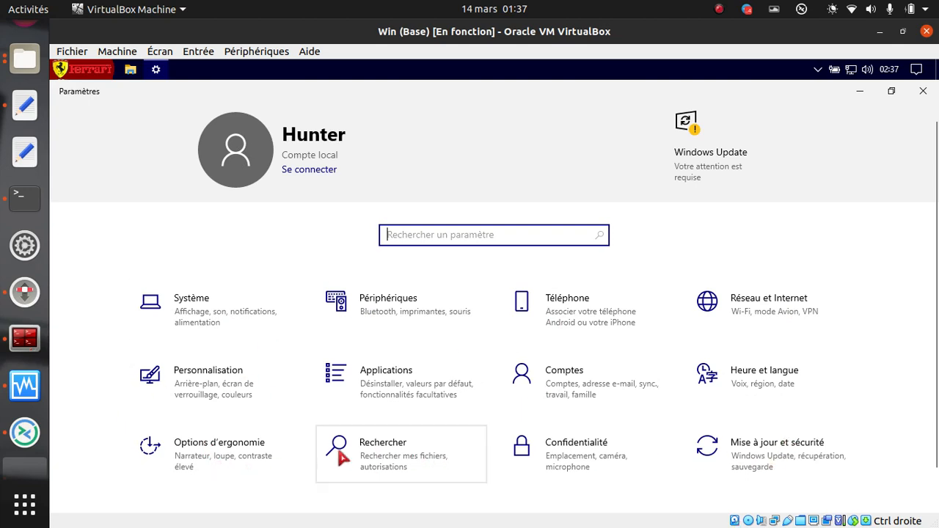
left_click(221, 330)
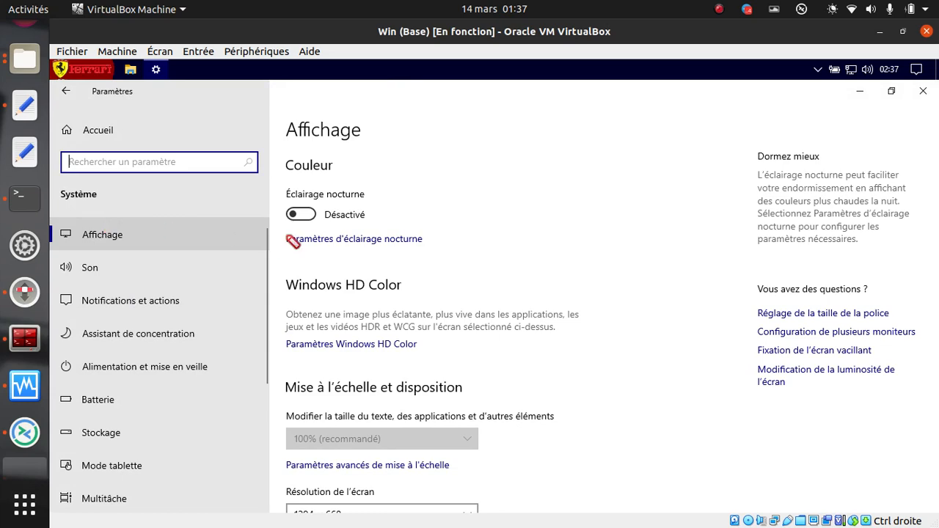
left_click(174, 237)
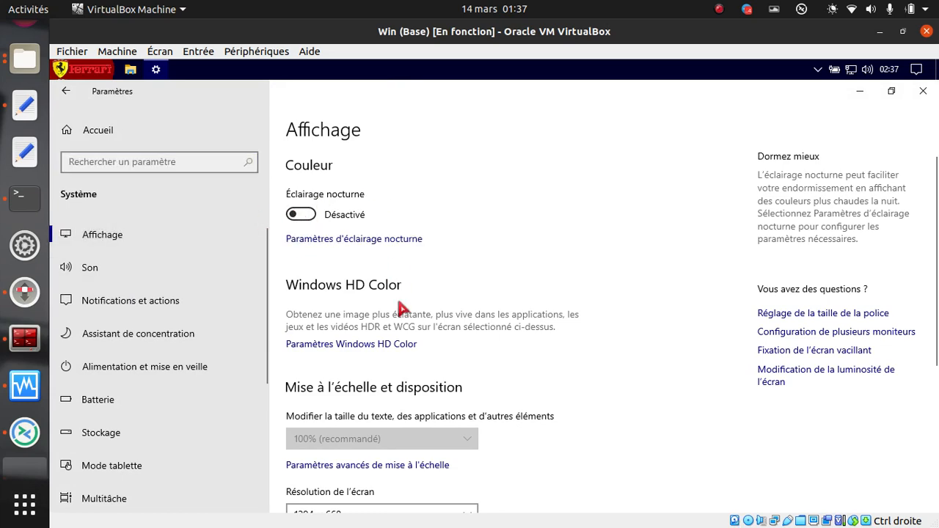
scroll(402, 308, "down", 3)
scroll(401, 247, "up", 1)
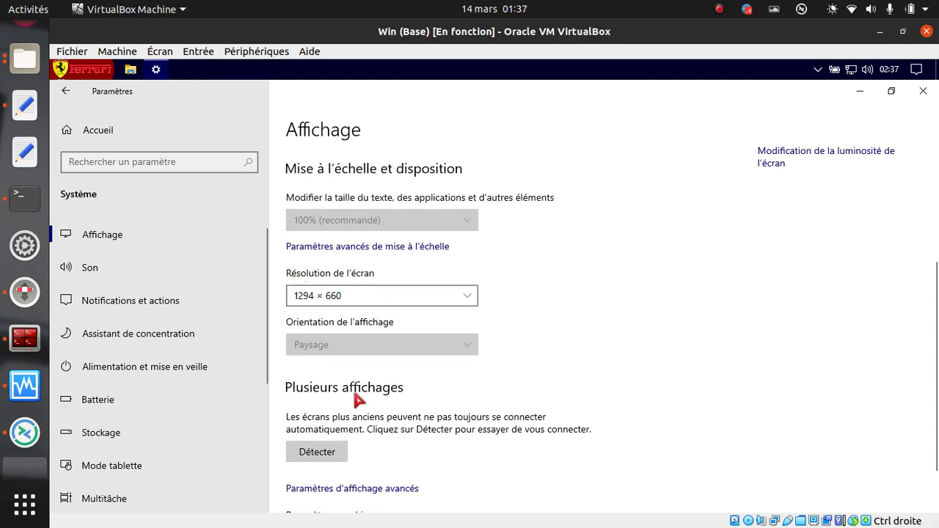
scroll(355, 395, "down", 1)
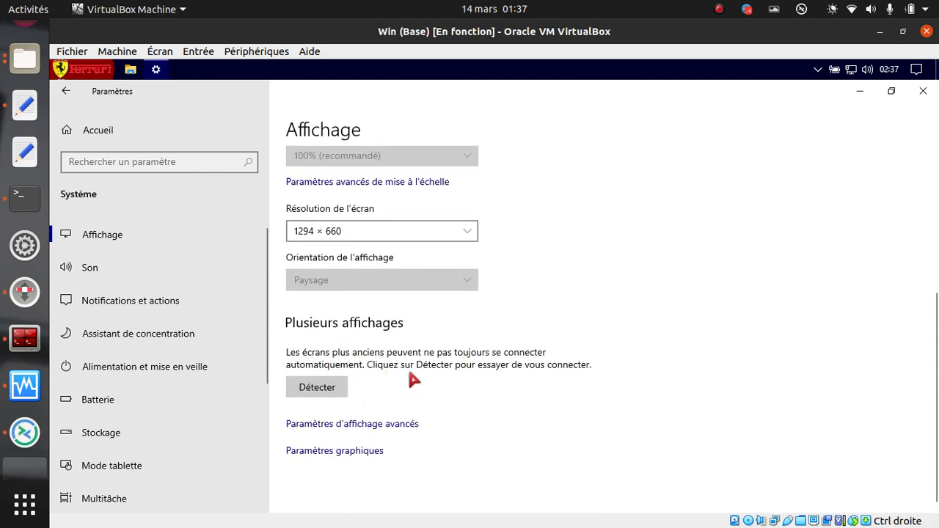
- Show the Son page of the Système settings and dismiss the microphone privacy notification
left_click(150, 274)
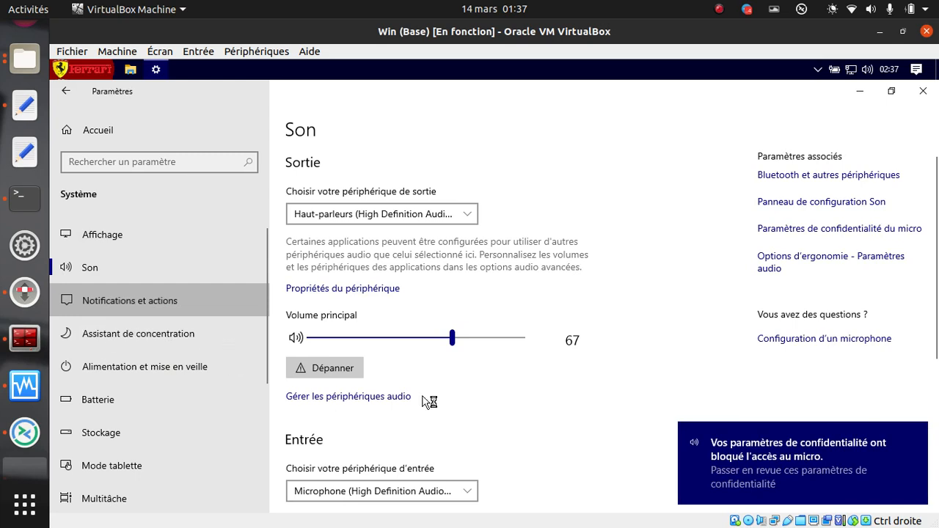
mouse_move(760, 489)
left_click(917, 435)
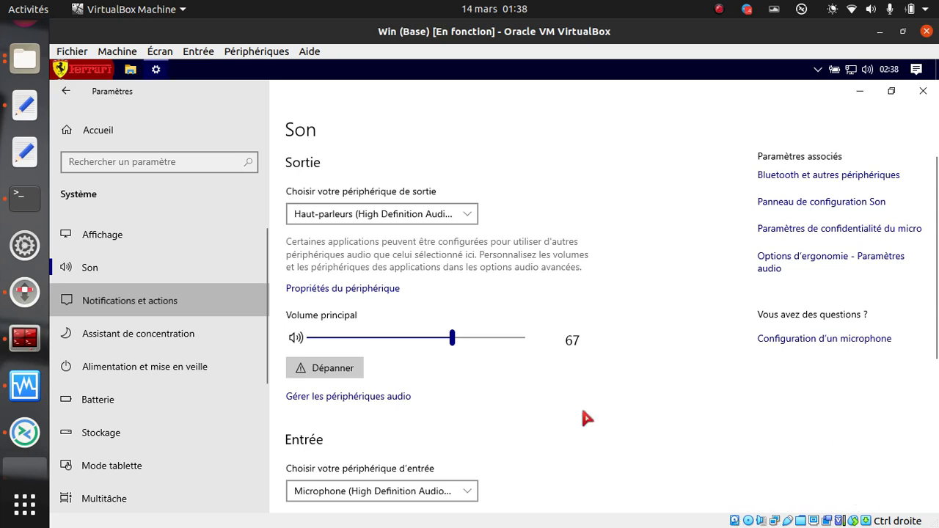
- Close the Paramètres window and reopen it maximized
key("alt+F4")
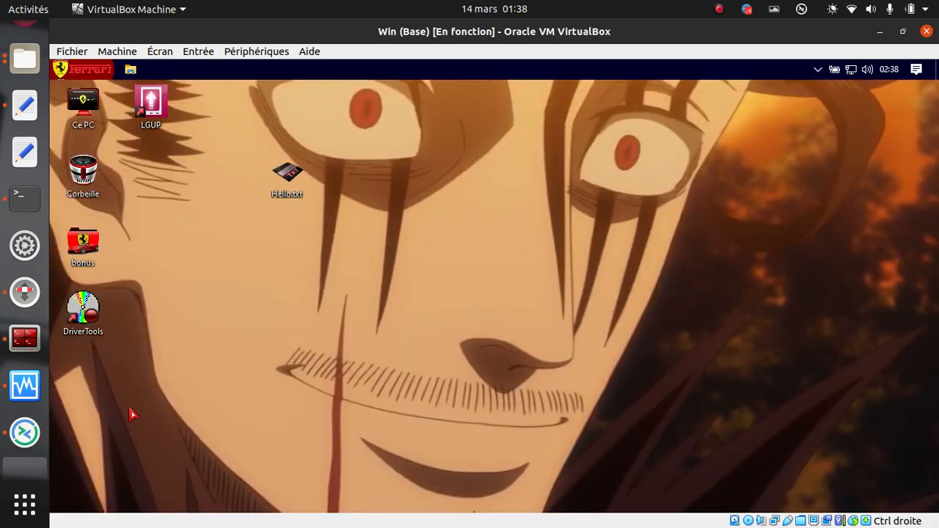
left_click(81, 69)
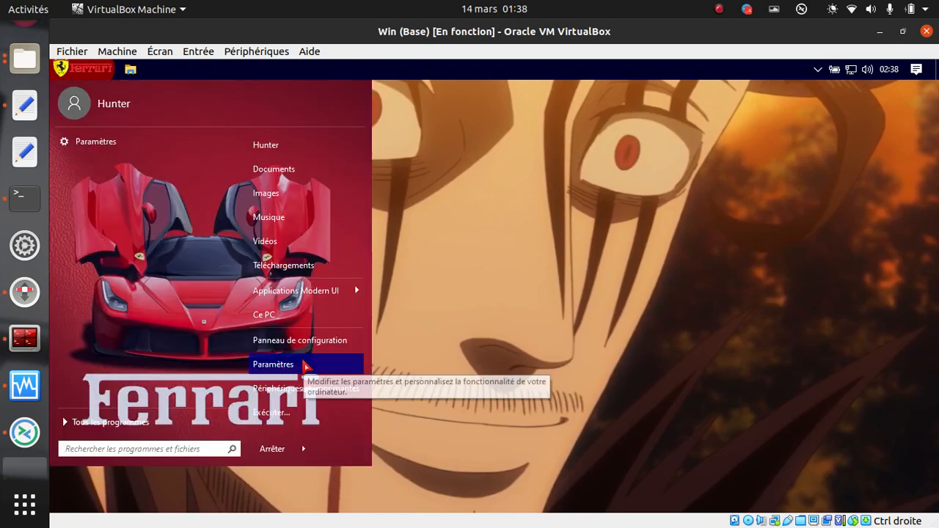
left_click(304, 363)
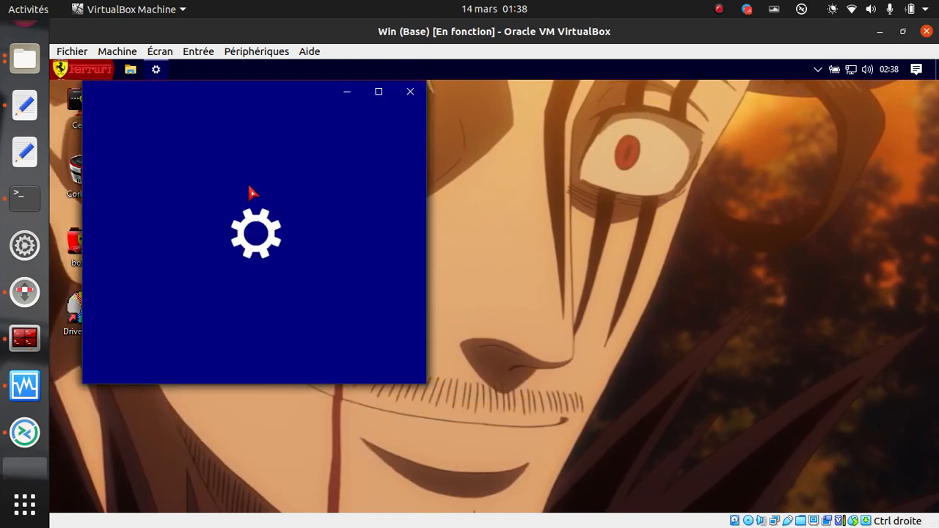
left_click(380, 92)
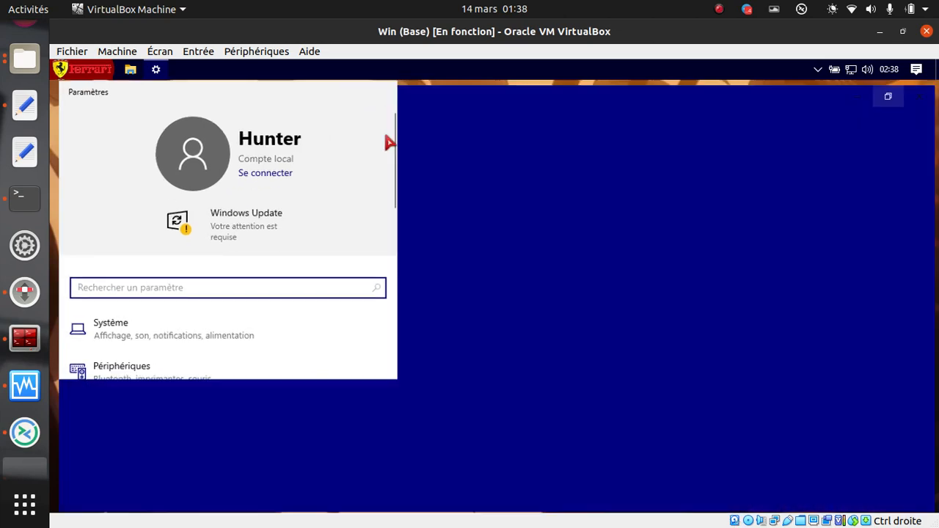
- Open the Système category and show its Batterie page
left_click(246, 320)
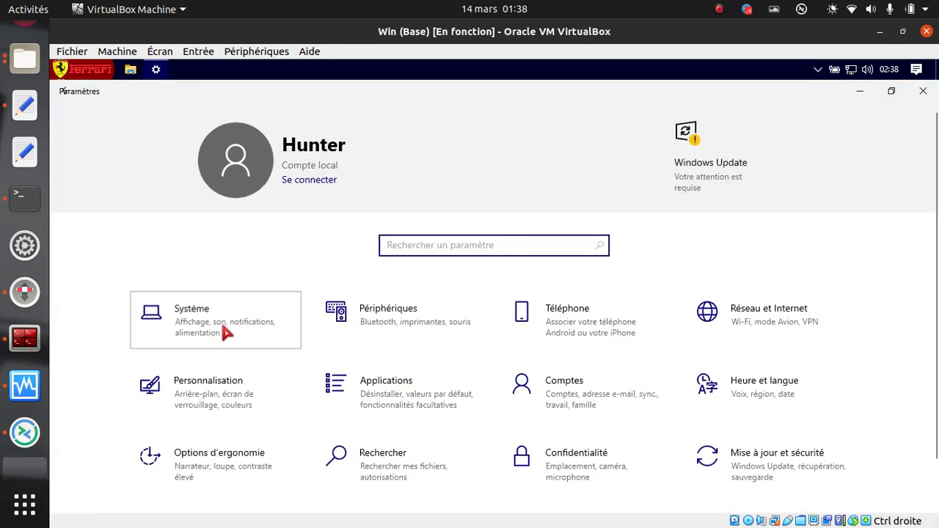
scroll(201, 386, "down", 2)
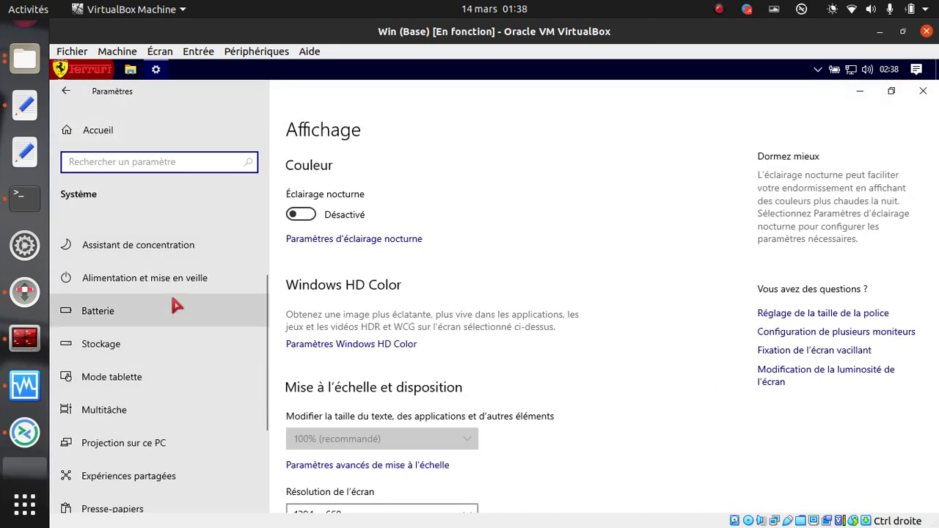
left_click(180, 312)
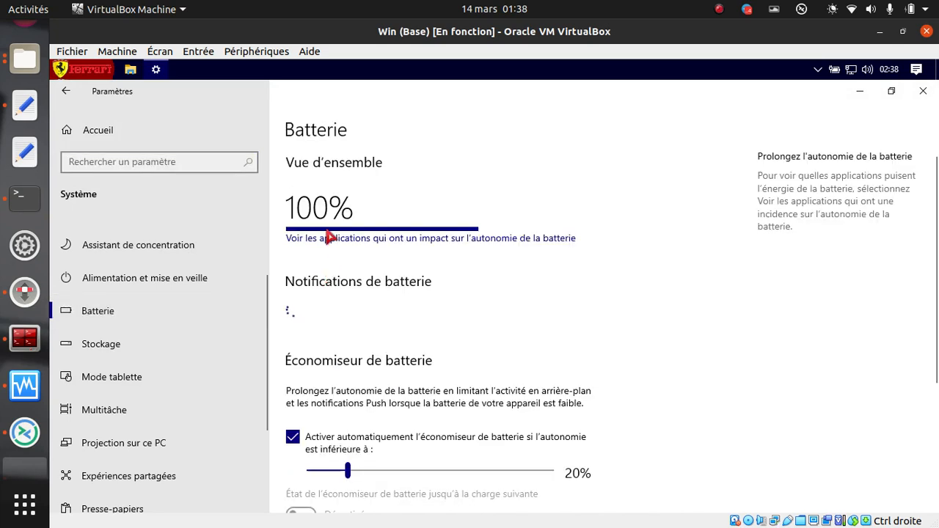
- Open Informations système and highlight the device name and the end of the device ID in the specifications
scroll(150, 382, "down", 3)
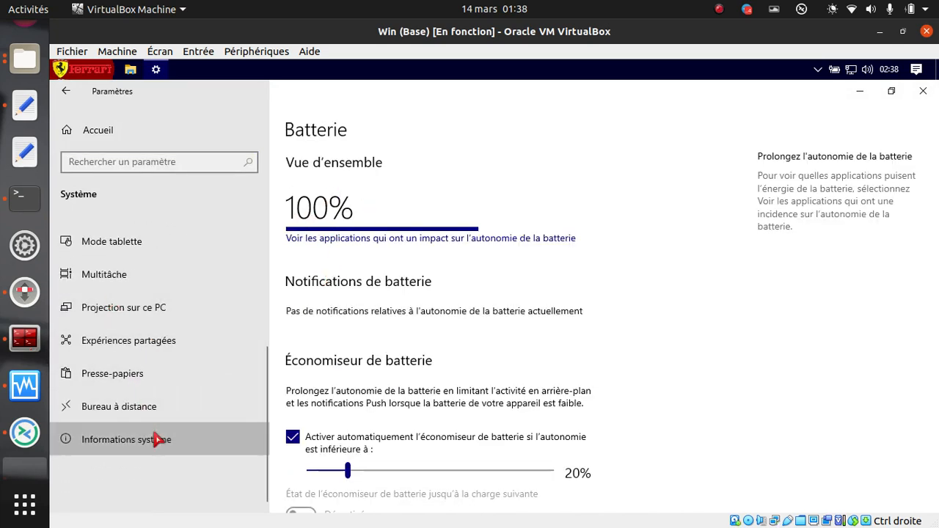
left_click(157, 438)
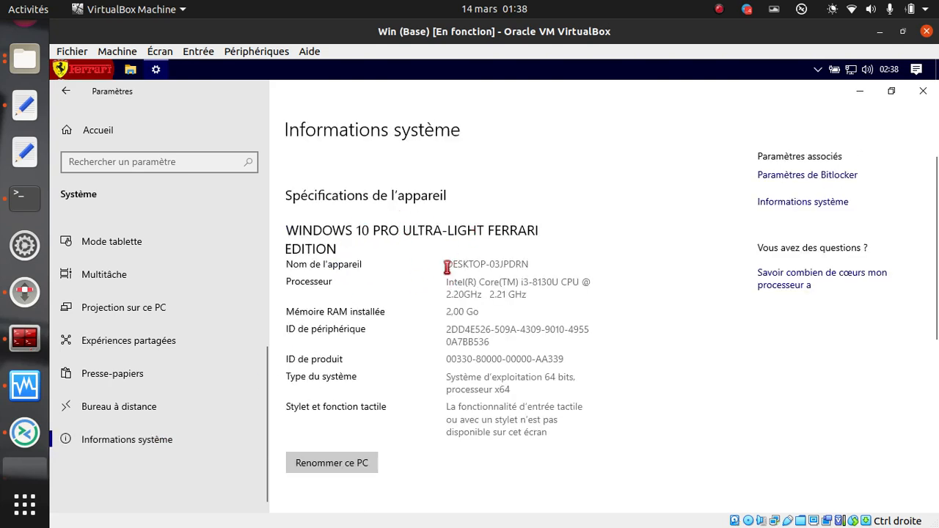
left_click_drag(452, 264, 688, 266)
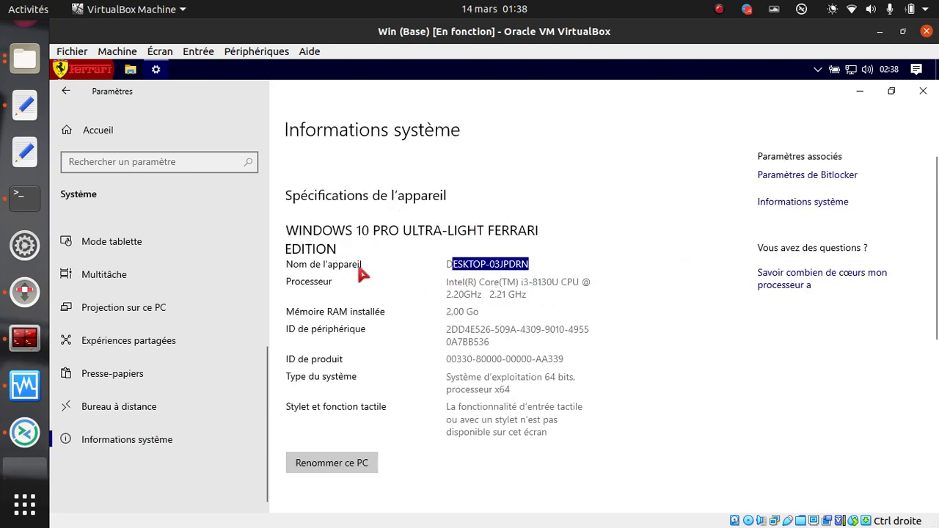
left_click(509, 318)
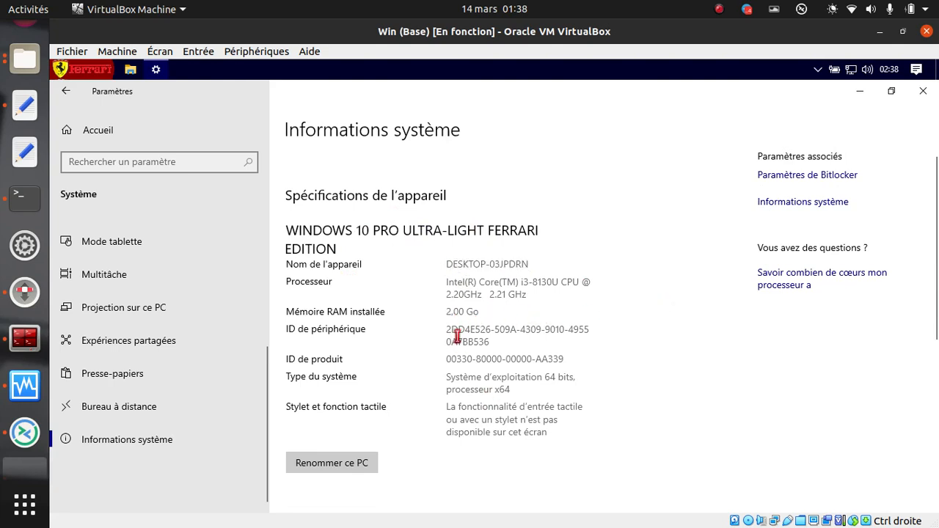
left_click_drag(456, 339, 491, 342)
- Show the Multitâche page and the Stockage page of the Système settings
scroll(154, 361, "up", 1)
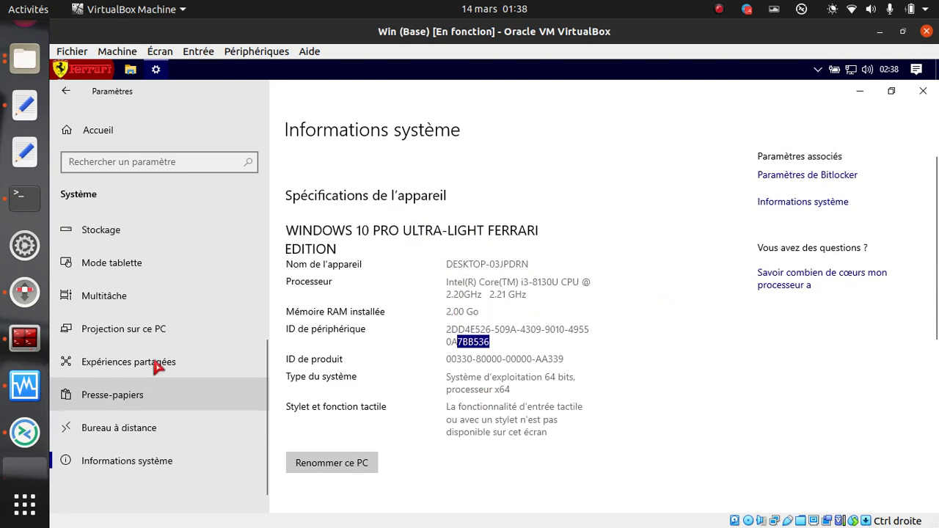
left_click(146, 314)
scroll(176, 377, "up", 2)
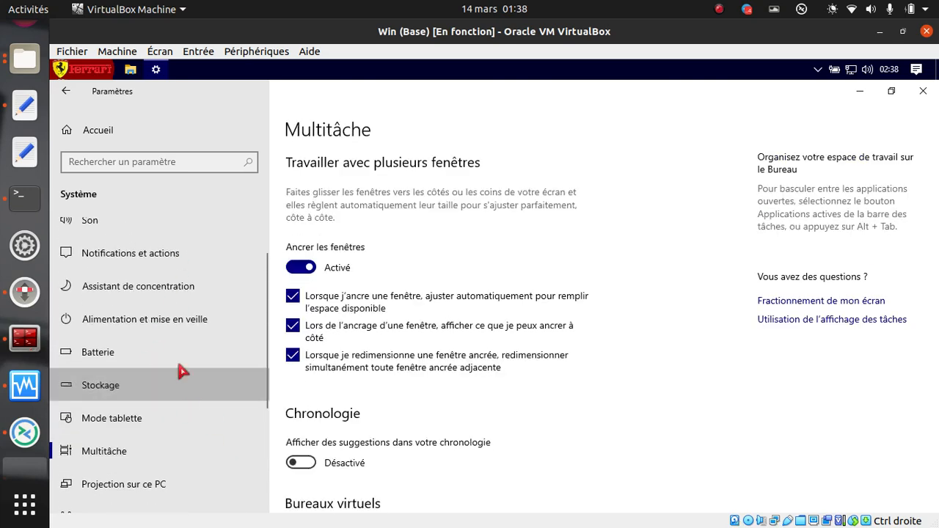
left_click(144, 385)
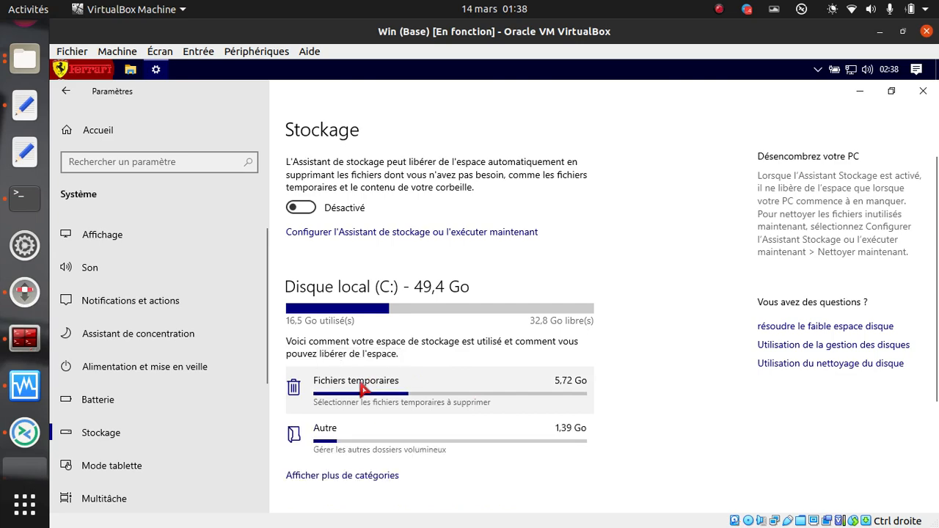
- Open Fichiers temporaires for Disque local (C:) and review the categories of files that can be deleted
scroll(415, 391, "down", 2)
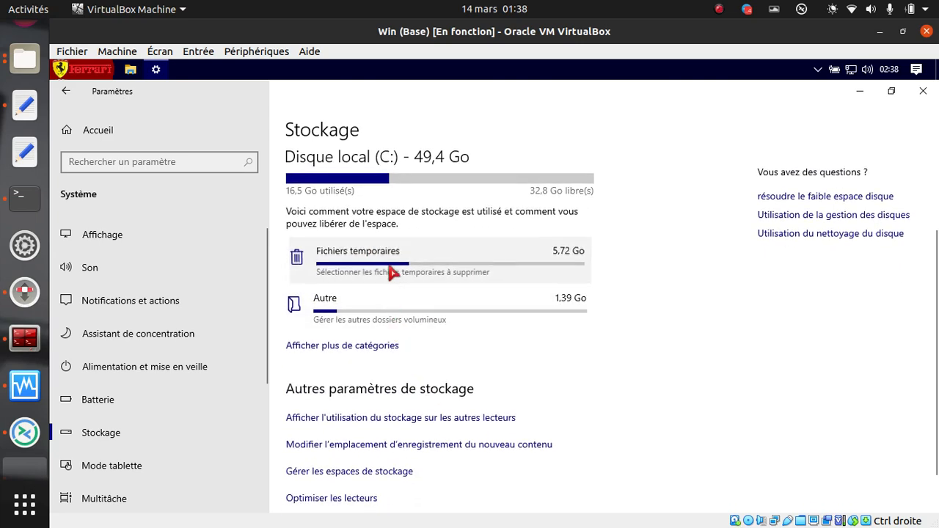
left_click(389, 270)
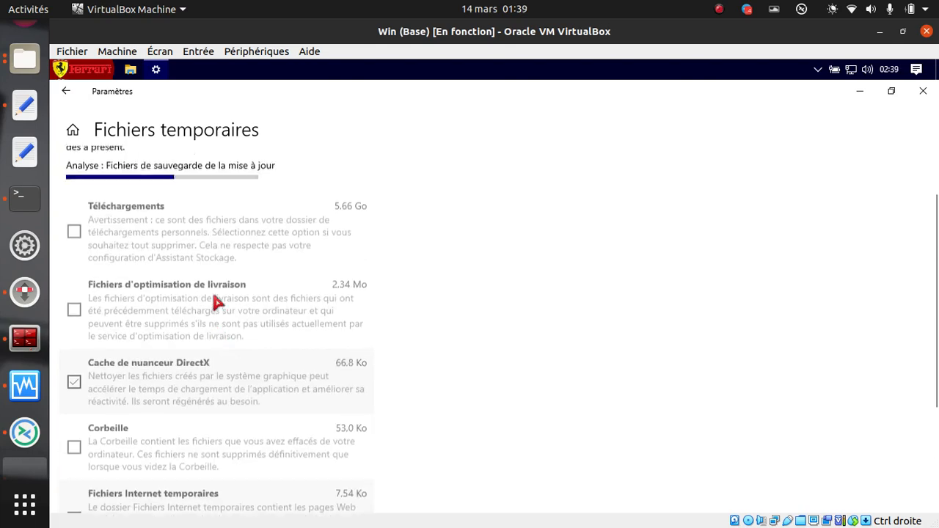
scroll(213, 295, "up", 2)
scroll(214, 295, "down", 4)
scroll(215, 296, "up", 1)
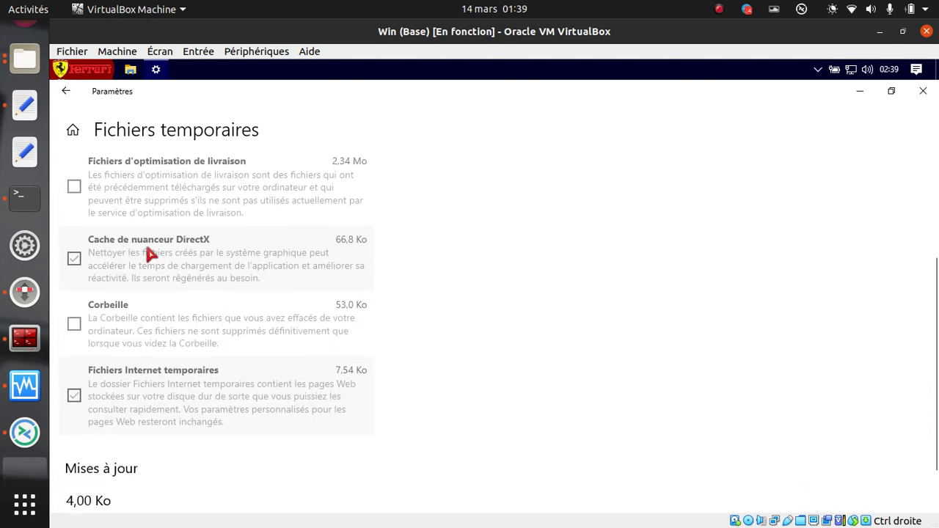
scroll(201, 277, "up", 3)
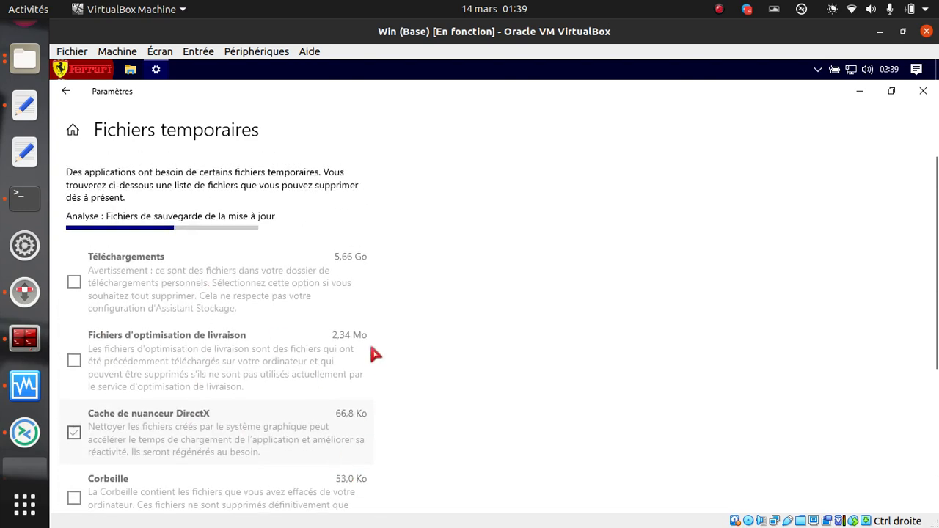
- Open Mise à jour et sécurité from the settings home, review the Options avancées of Windows Update and return to the update page
left_click(73, 130)
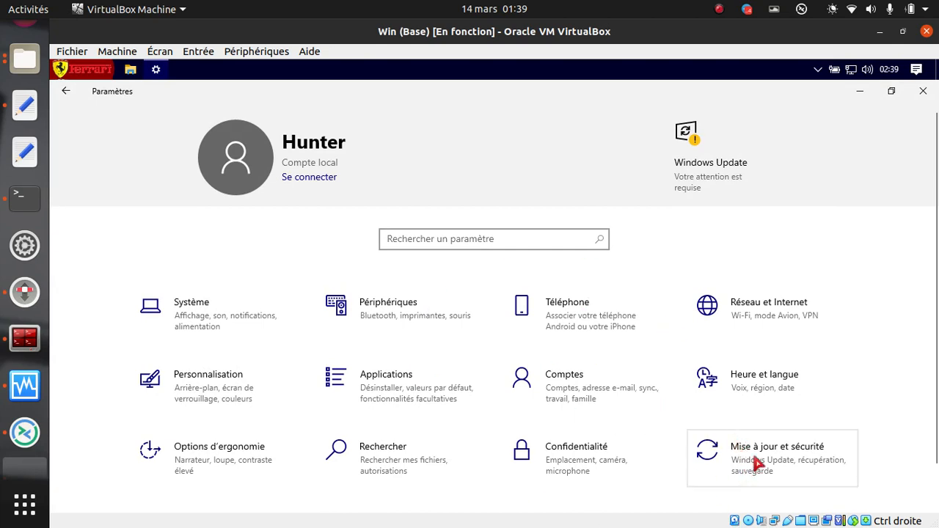
left_click(813, 457)
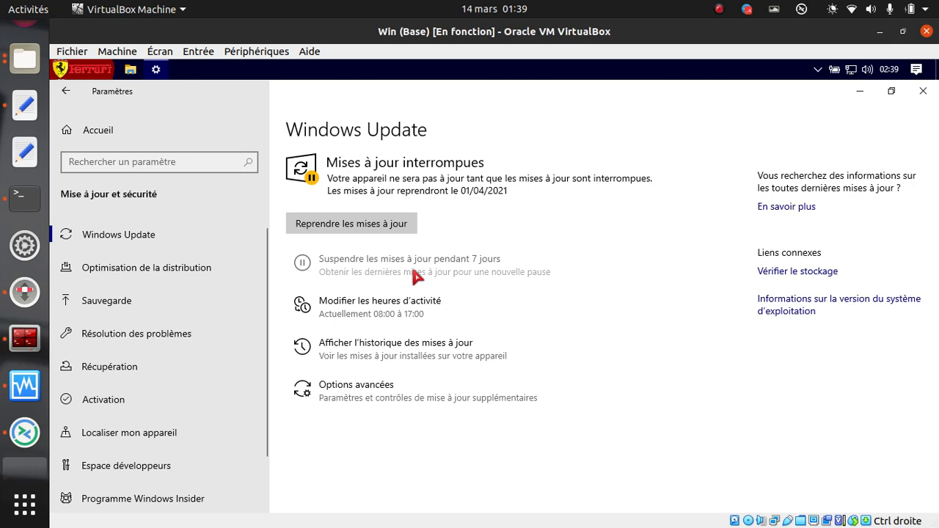
left_click(405, 408)
scroll(445, 304, "down", 5)
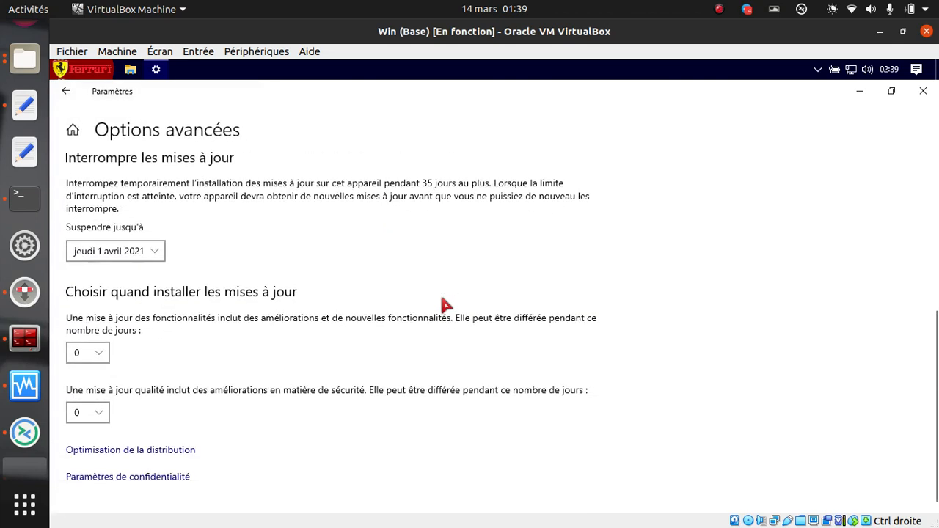
scroll(445, 304, "up", 4)
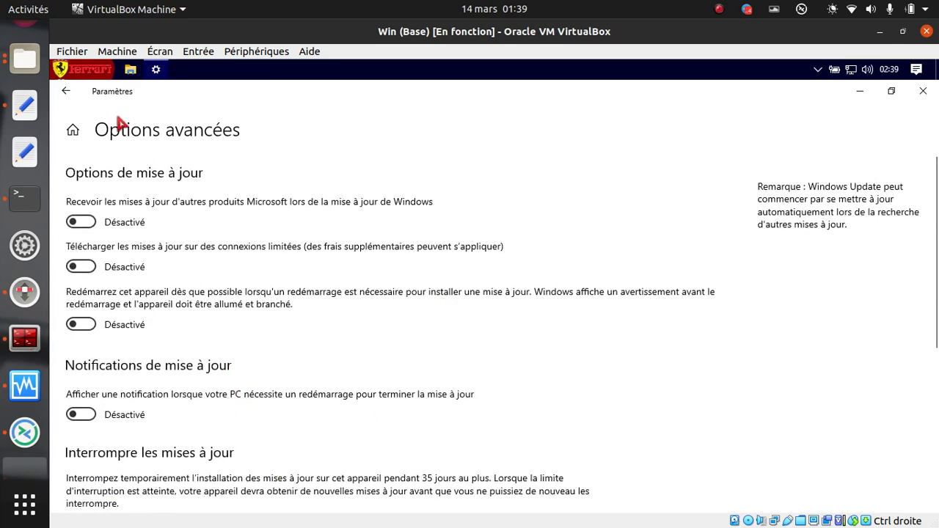
left_click(72, 95)
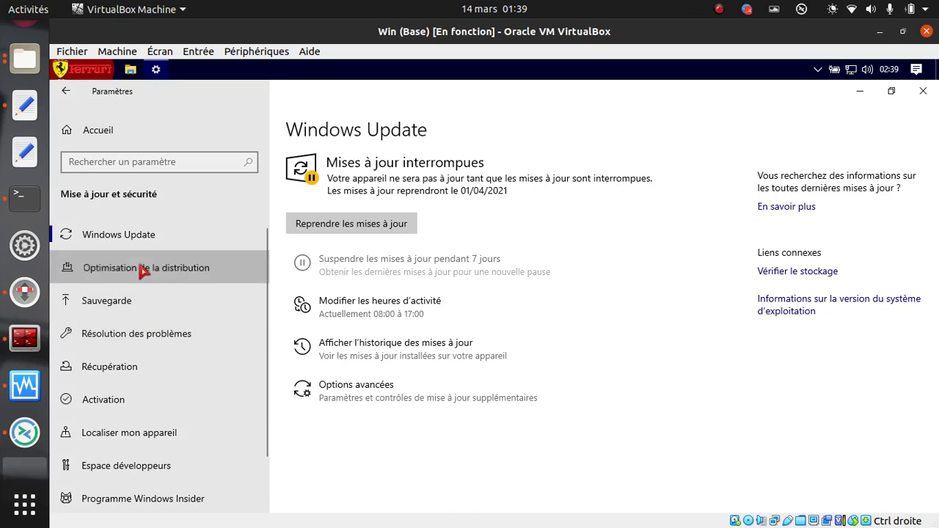
- Show the Optimisation de la distribution, Sauvegarde and Activation pages of Mise à jour et sécurité
left_click(143, 271)
left_click(150, 307)
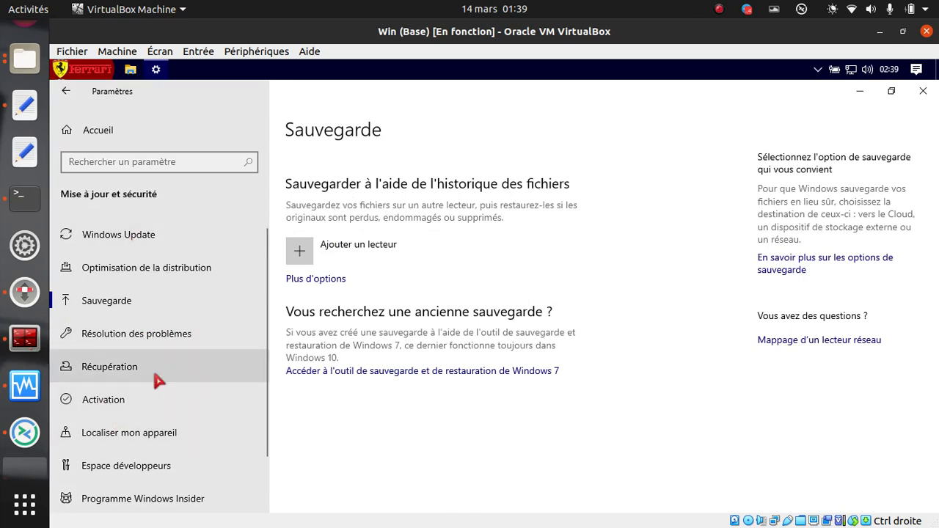
left_click(155, 400)
- Open the Résolution des problèmes page and review the list of available troubleshooters
left_click(163, 334)
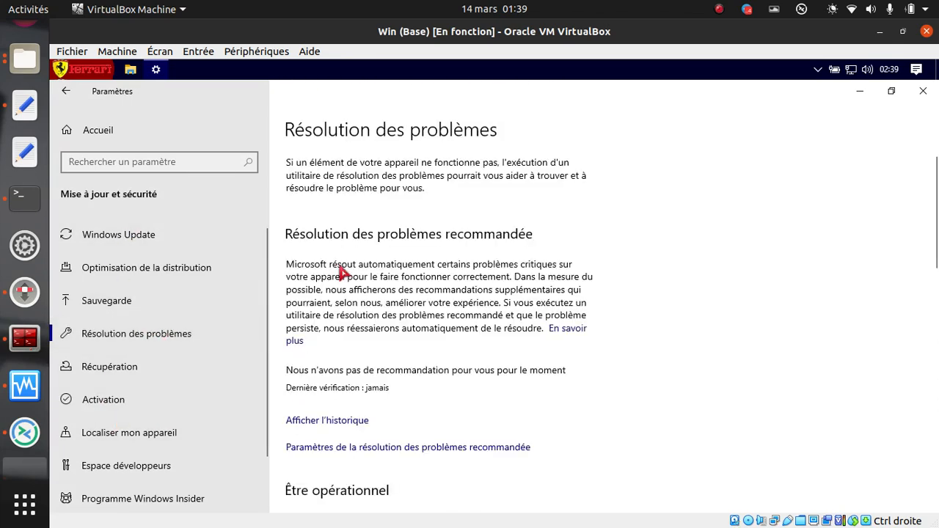
scroll(341, 270, "down", 5)
scroll(341, 270, "down", 4)
scroll(325, 308, "up", 10)
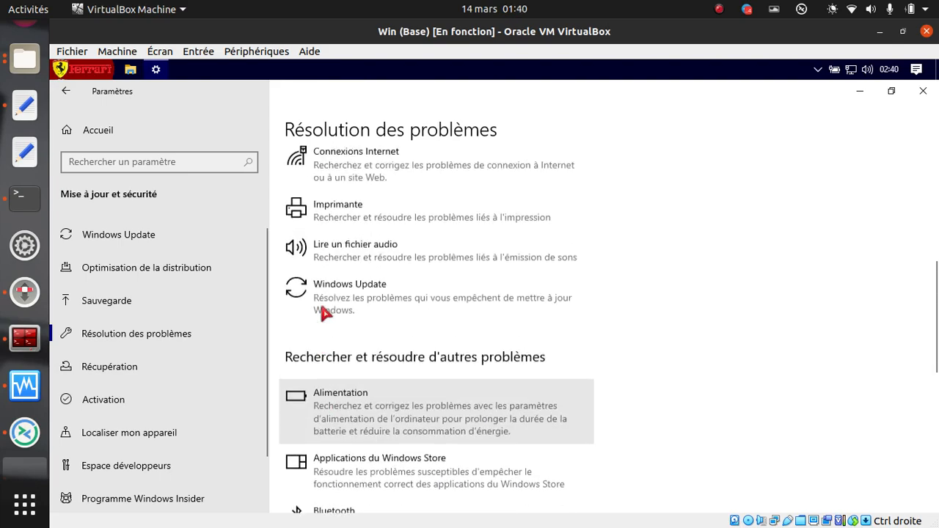
scroll(411, 330, "down", 8)
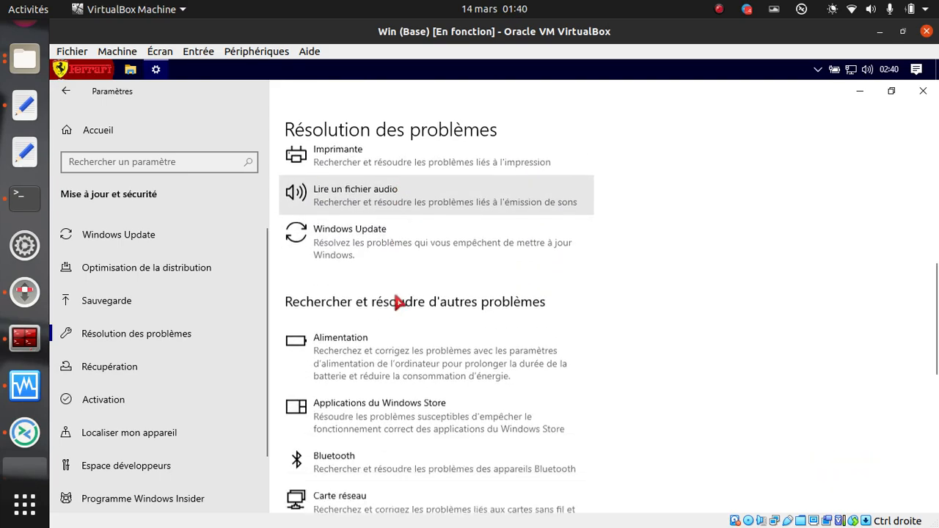
- Review the remaining troubleshooters under Rechercher et résoudre d'autres problèmes and return to the settings home
scroll(400, 347, "down", 2)
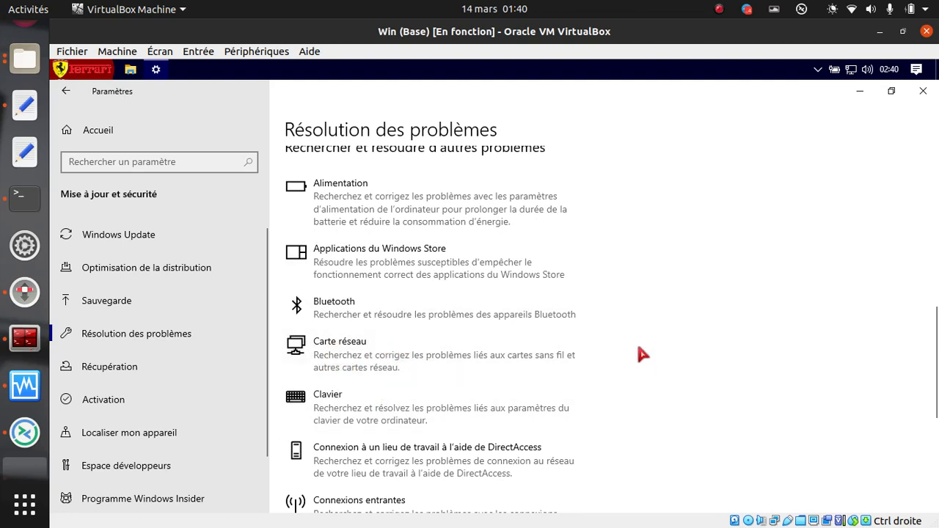
scroll(579, 367, "down", 5)
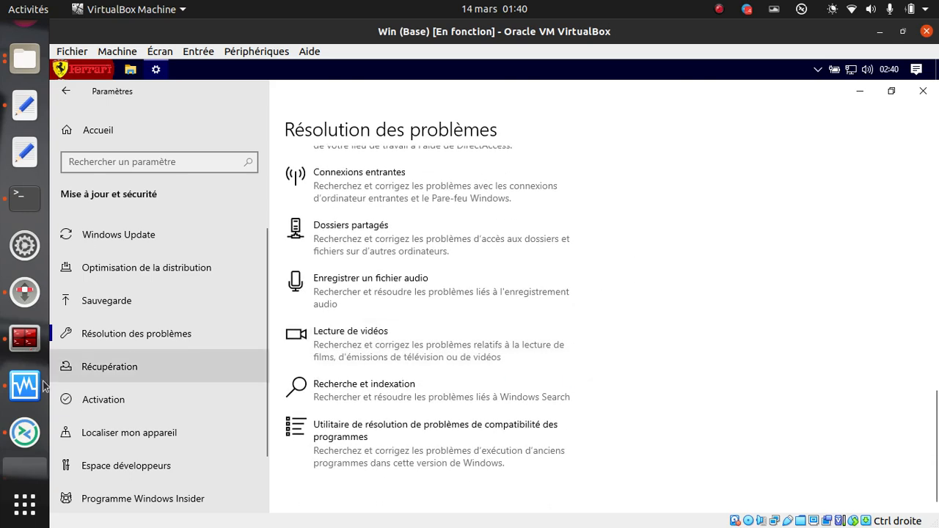
scroll(157, 440, "down", 2)
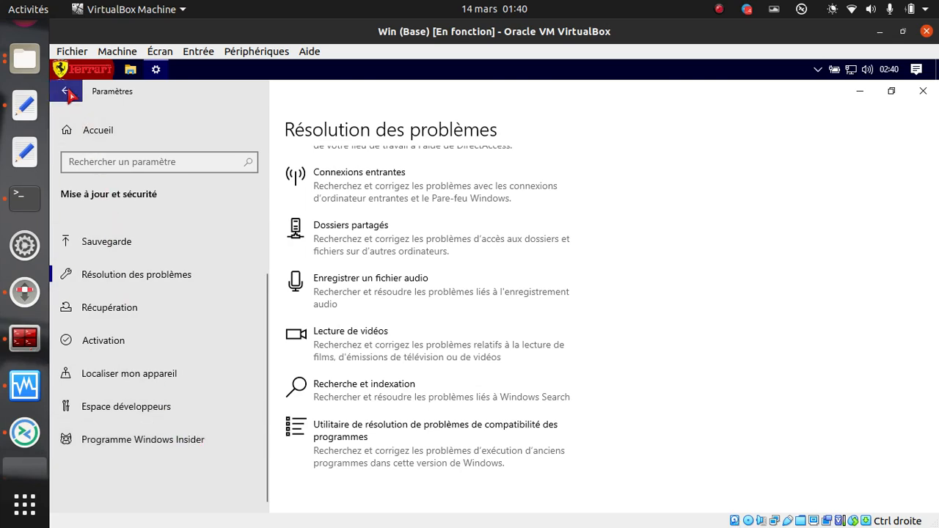
left_click(66, 91)
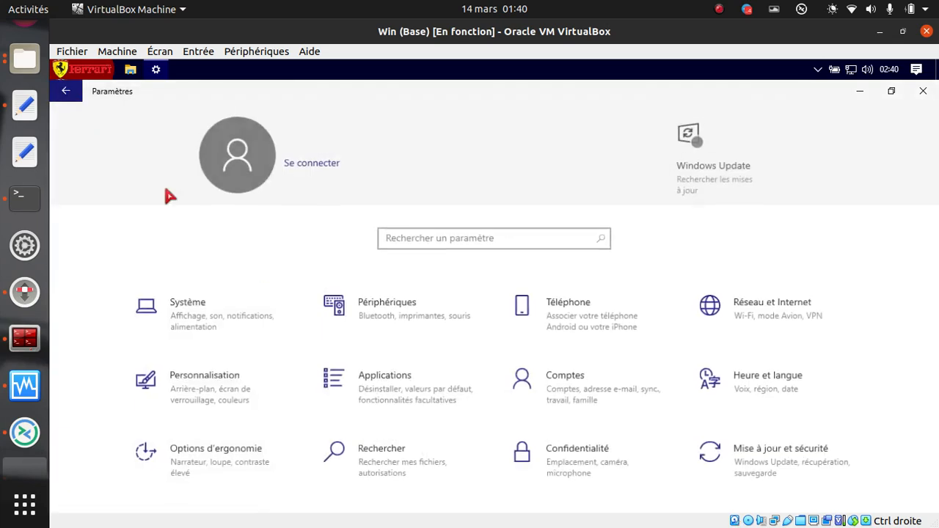
- Open the Applications settings and review the list of installed programs under Applications et fonctionnalités
left_click(425, 400)
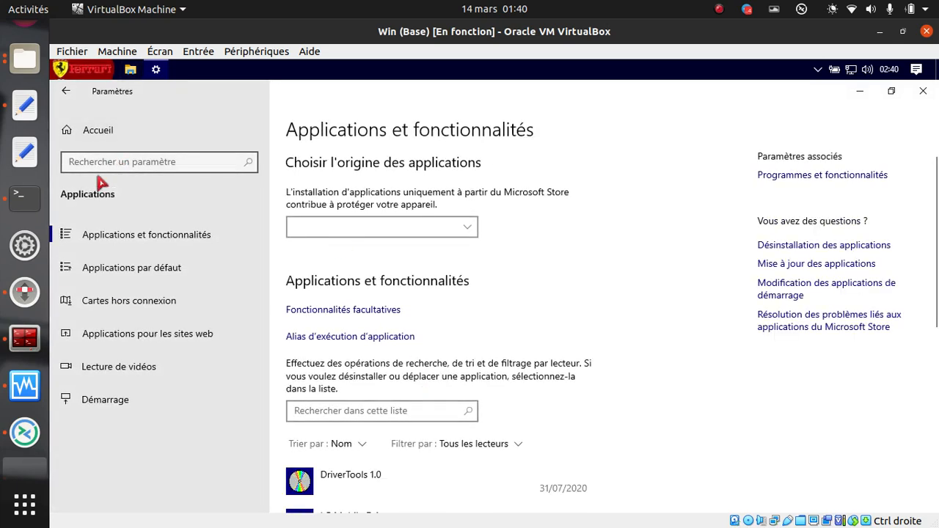
scroll(395, 358, "down", 5)
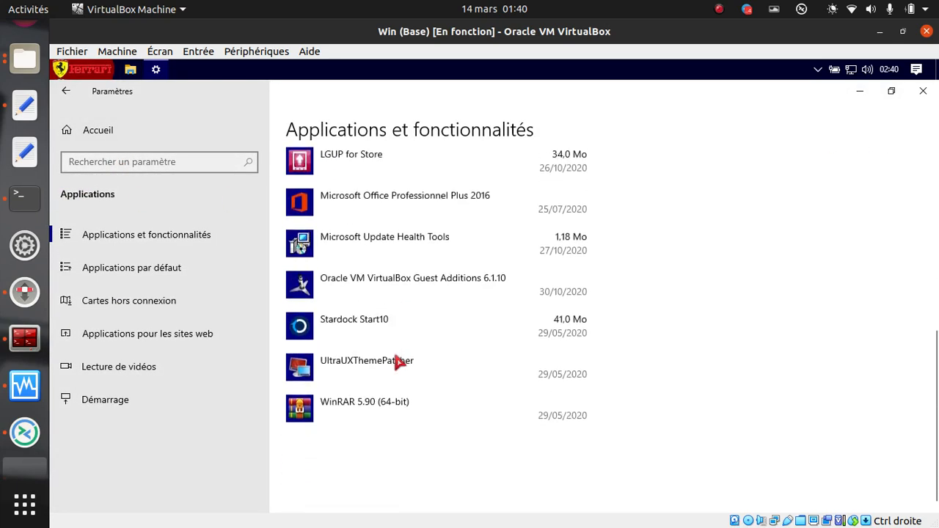
scroll(398, 360, "up", 3)
scroll(378, 253, "down", 3)
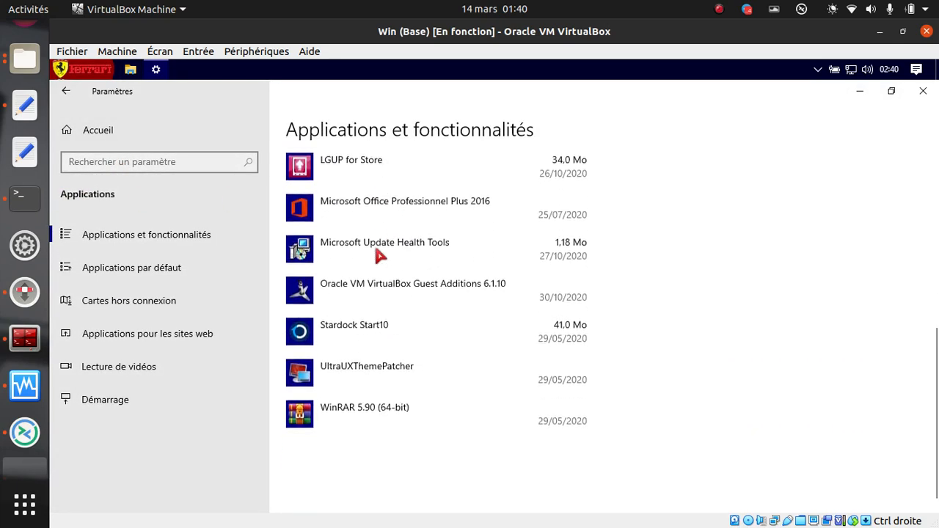
scroll(378, 255, "up", 2)
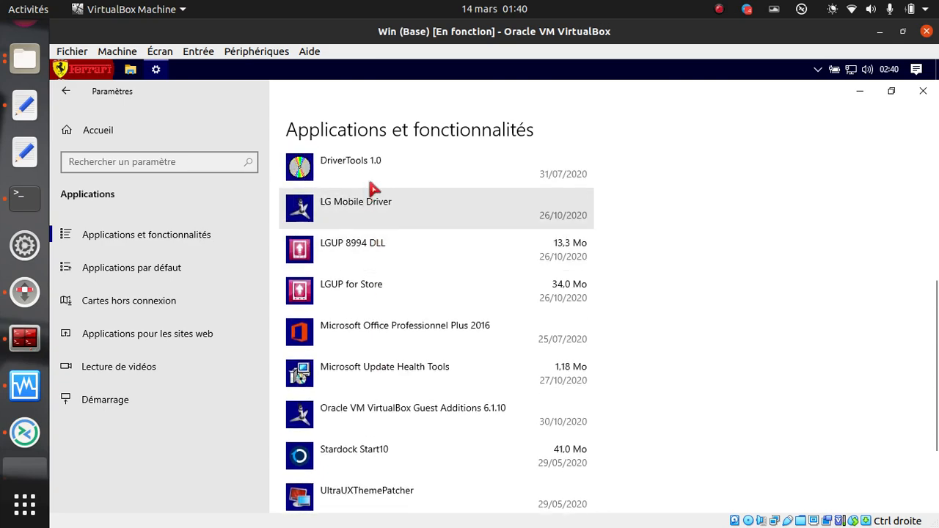
scroll(382, 370, "up", 2)
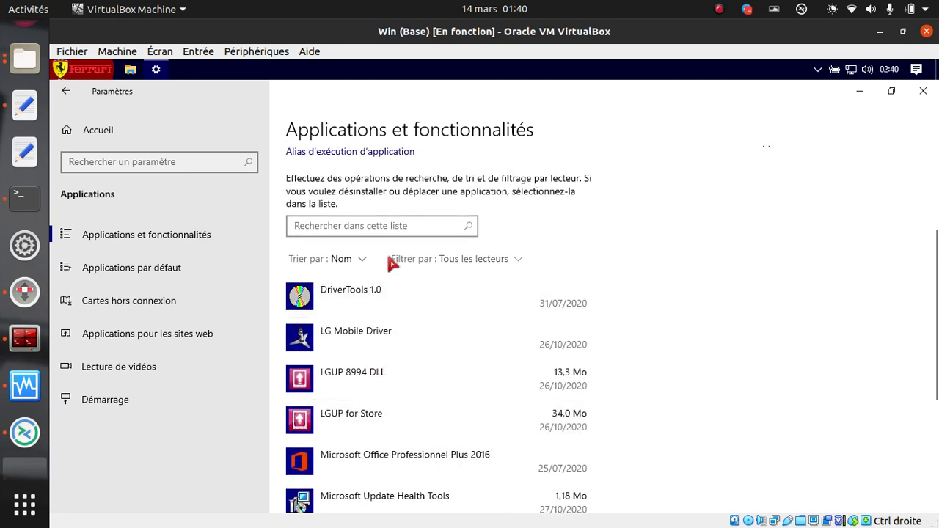
scroll(419, 336, "down", 3)
scroll(414, 315, "up", 3)
scroll(408, 367, "down", 5)
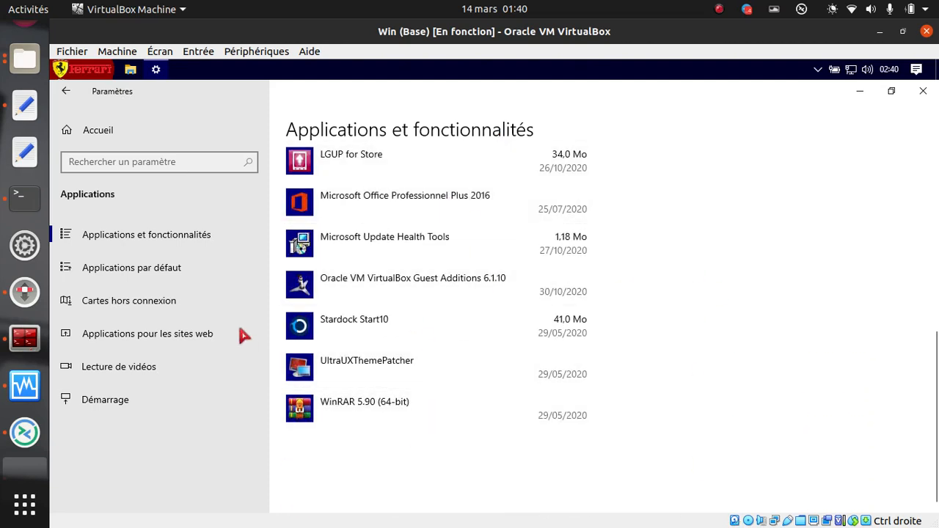
- Open Applications par défaut and review the default programs for mail, maps, music, photos, video and web browsing
left_click(212, 277)
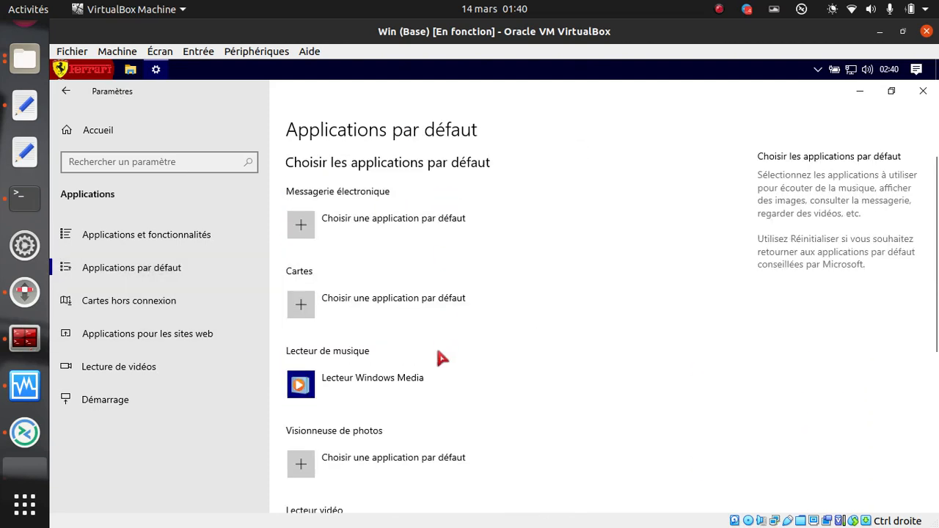
scroll(435, 350, "down", 5)
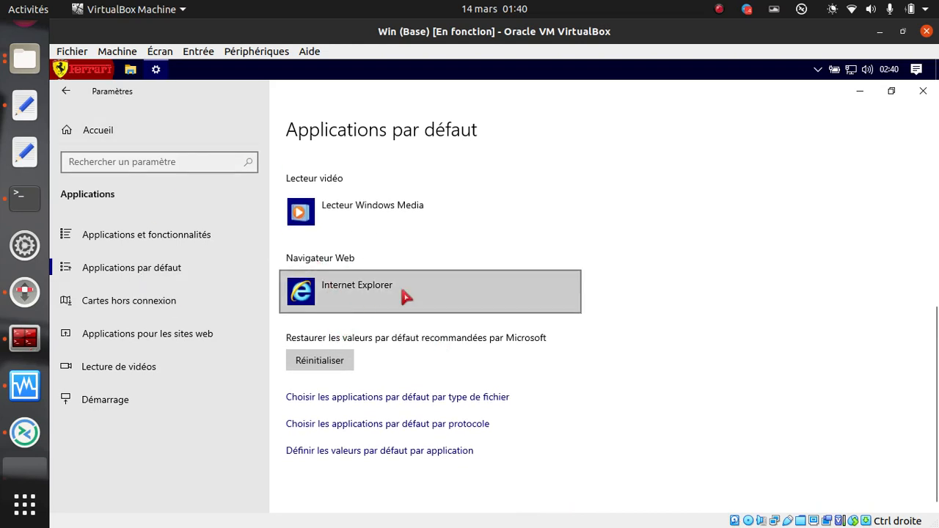
scroll(418, 285, "up", 2)
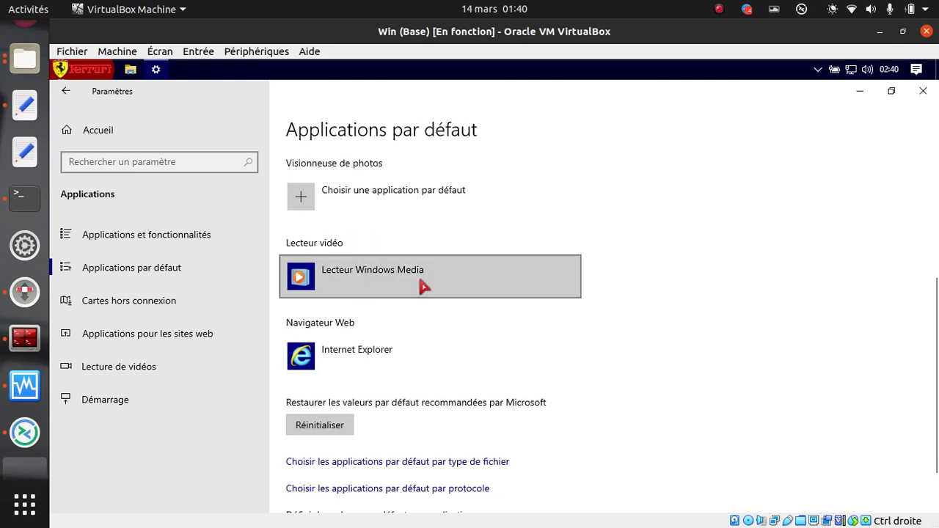
scroll(408, 290, "up", 8)
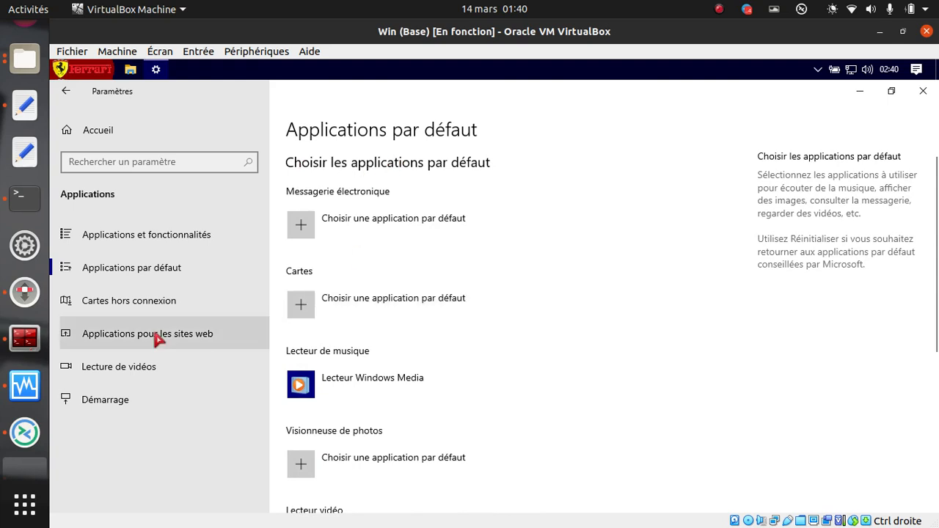
- Show the Cartes hors connexion page, return to the settings home and close the Paramètres window
scroll(367, 363, "down", 4)
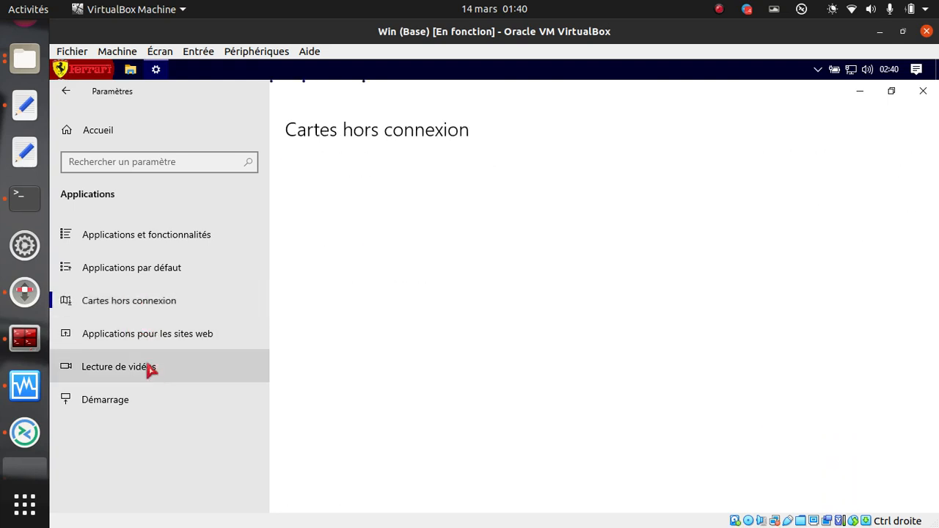
left_click(65, 132)
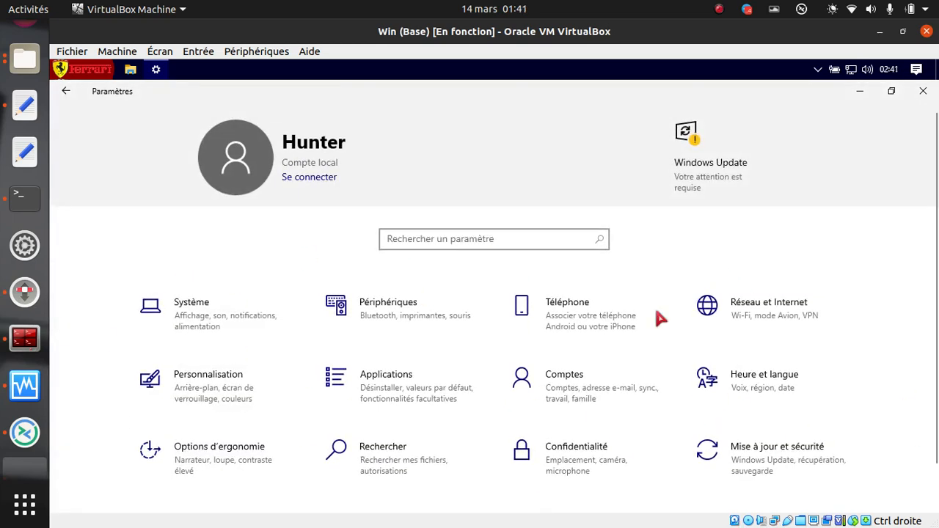
left_click(930, 96)
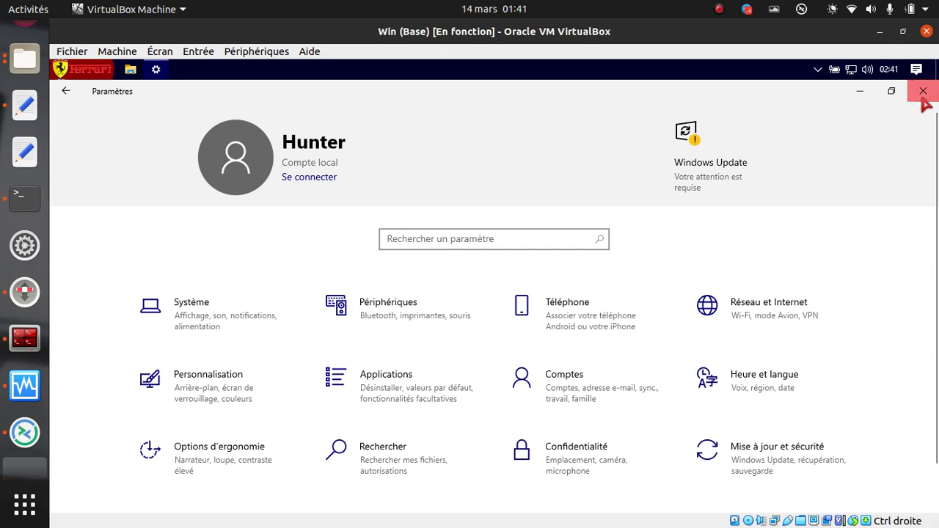
left_click(816, 69)
left_click(897, 193)
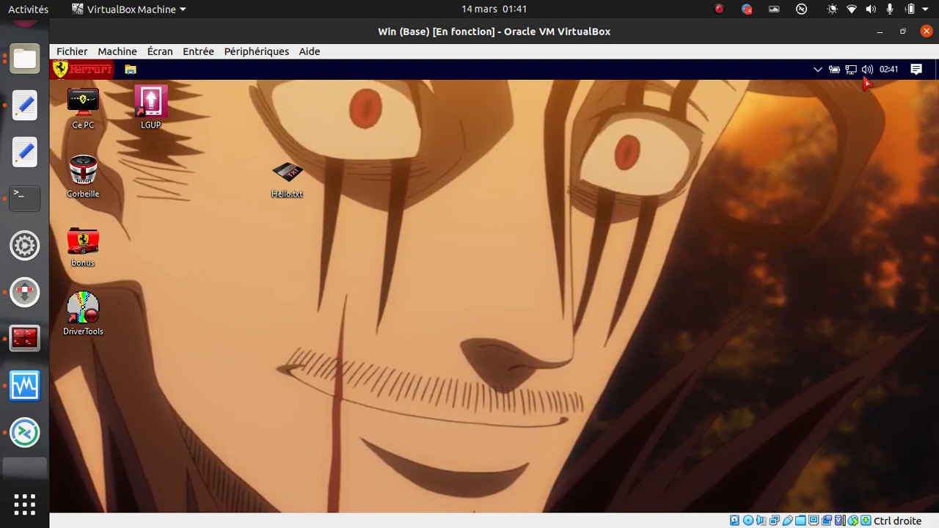
right_click(498, 168)
left_click(462, 188)
right_click(459, 181)
left_click(432, 185)
right_click(643, 227)
left_click(513, 209)
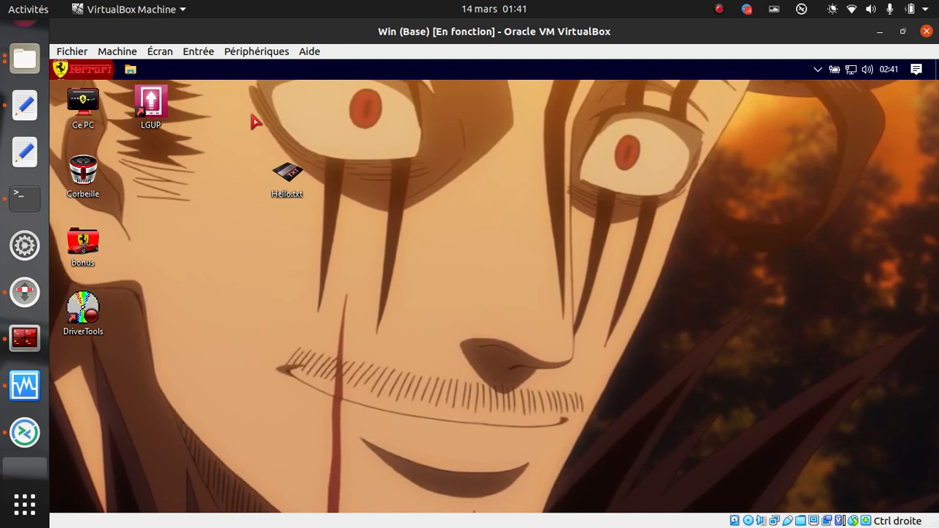
right_click(336, 163)
left_click(552, 155)
- Create a new folder named hello on the desktop
right_click(553, 156)
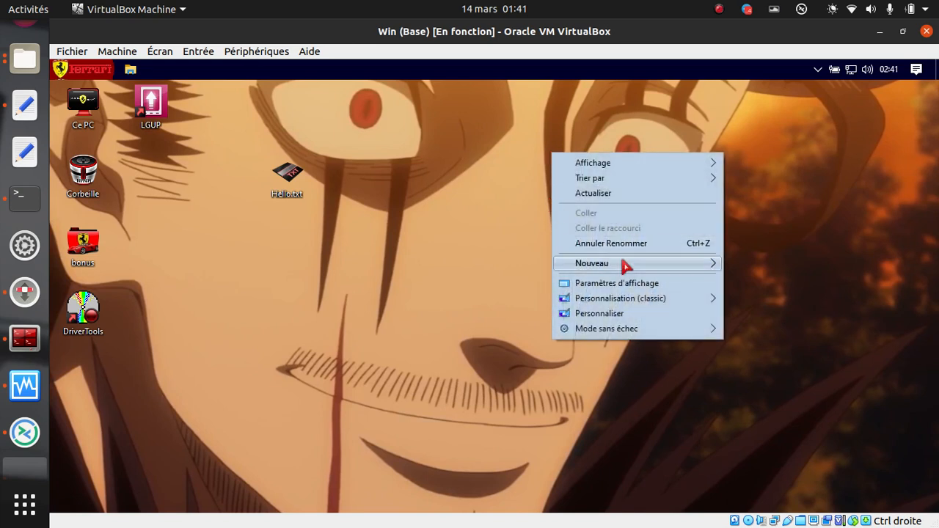
mouse_move(624, 264)
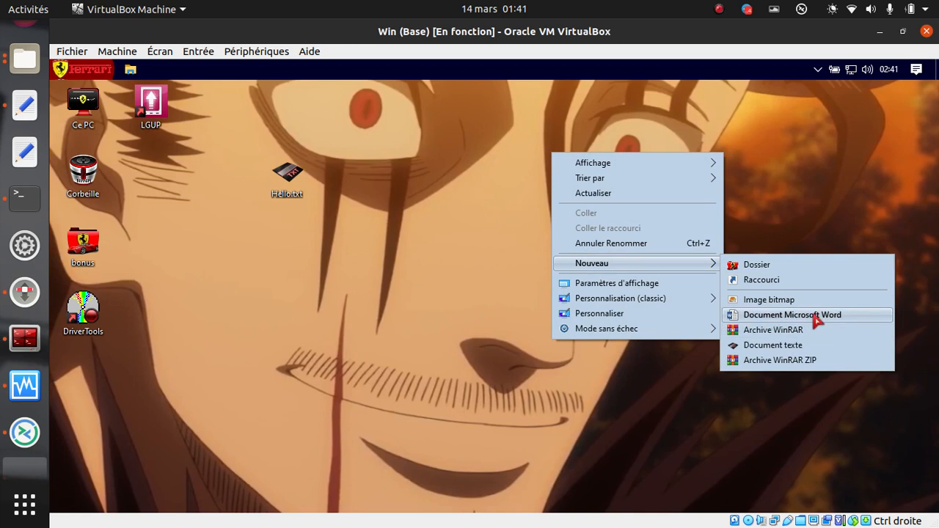
left_click(763, 265)
key("BackSpace")
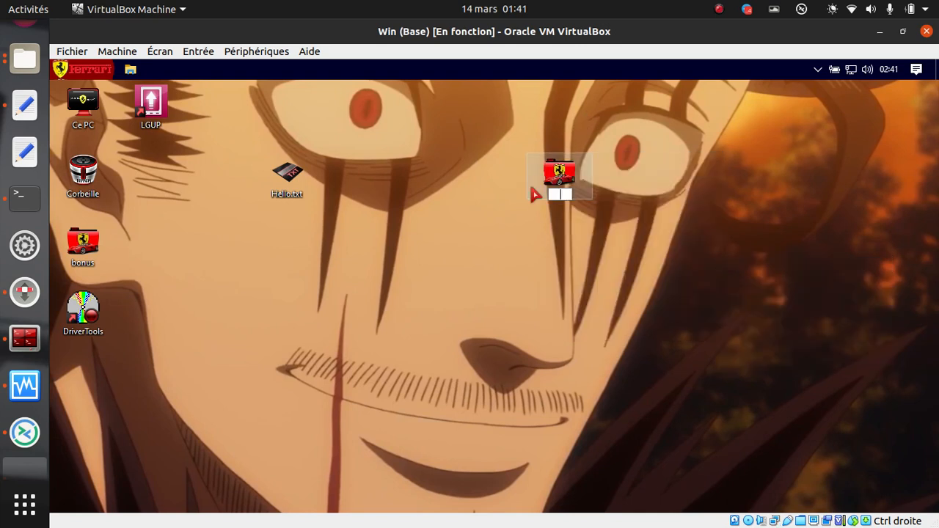
type("hello")
key("Return")
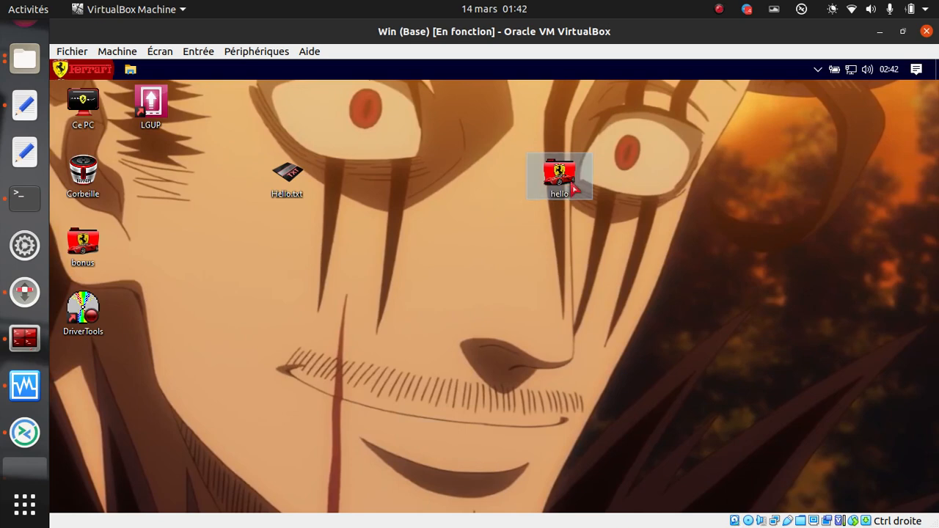
- Open the hello folder, show which item types can be created inside it, and close its window
double_click(574, 190)
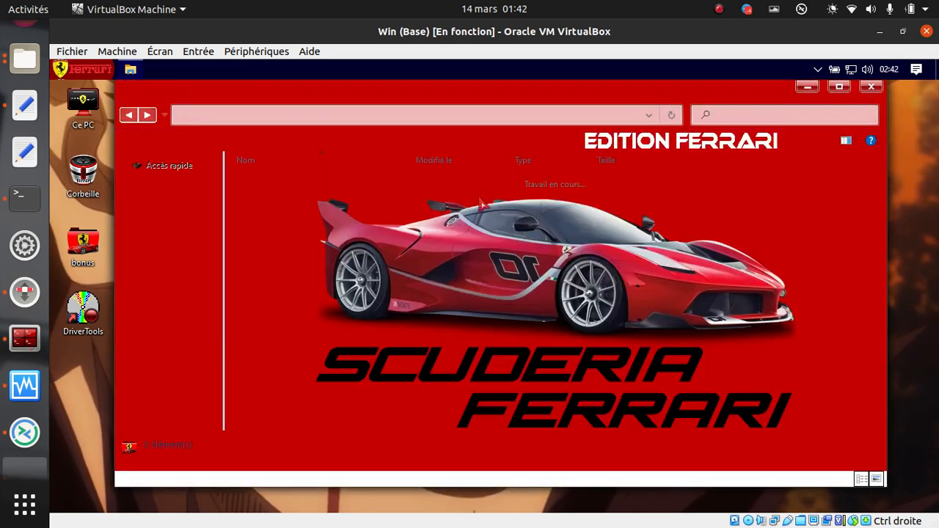
right_click(404, 340)
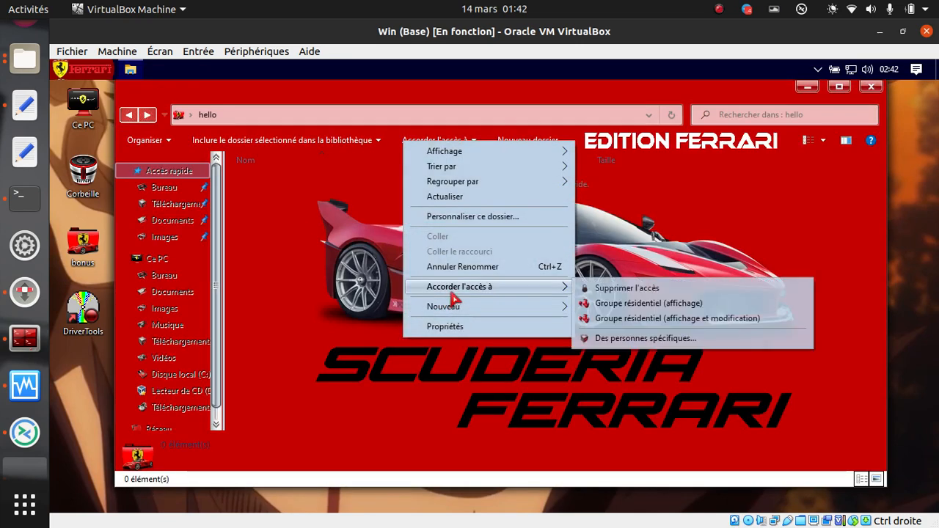
mouse_move(473, 307)
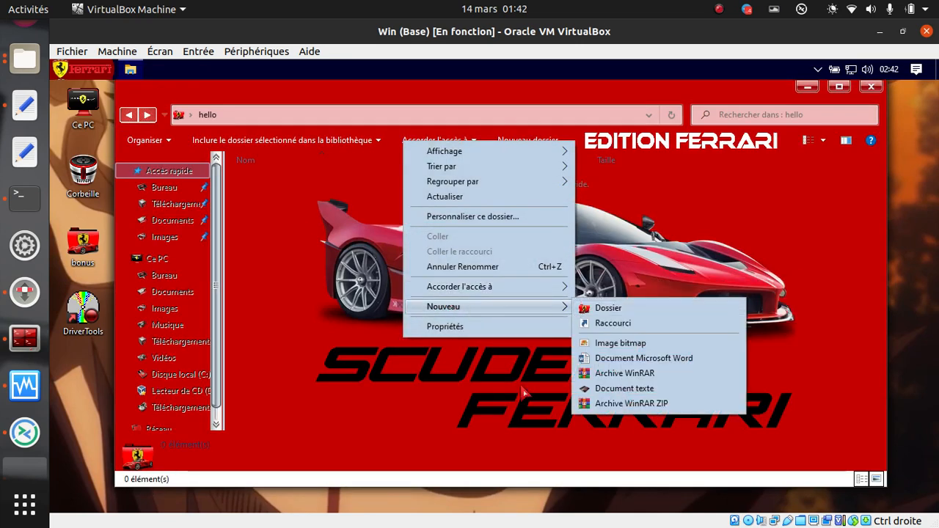
left_click(487, 443)
left_click(871, 88)
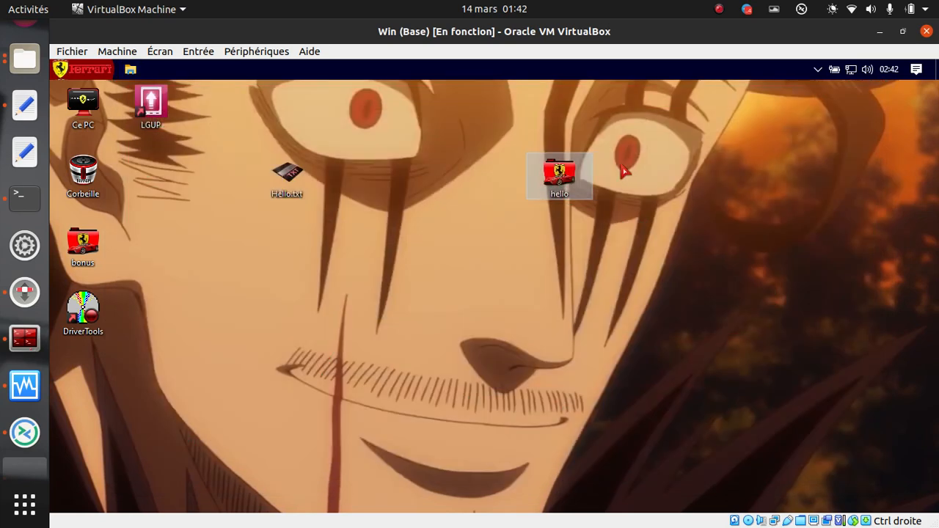
- Show the actions available for the hello folder, including the Accorder l'accès à options, without choosing any
right_click(572, 182)
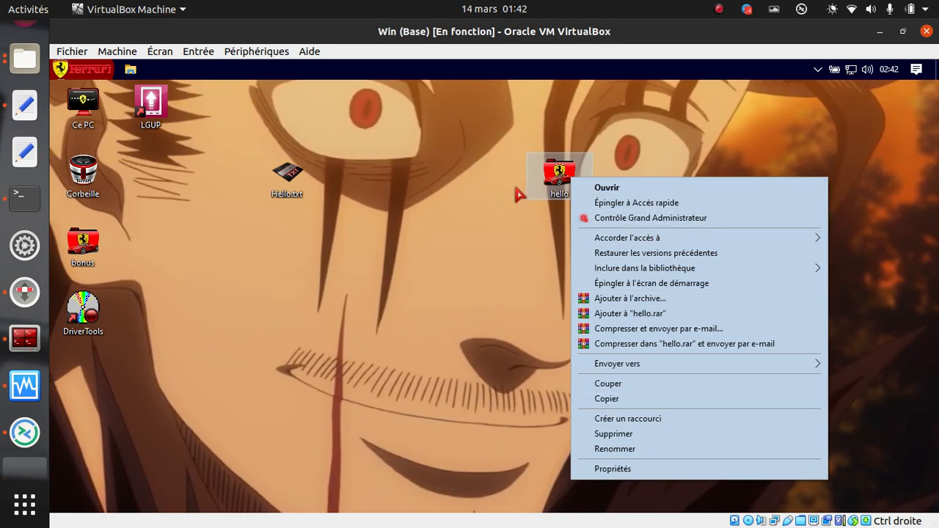
mouse_move(608, 237)
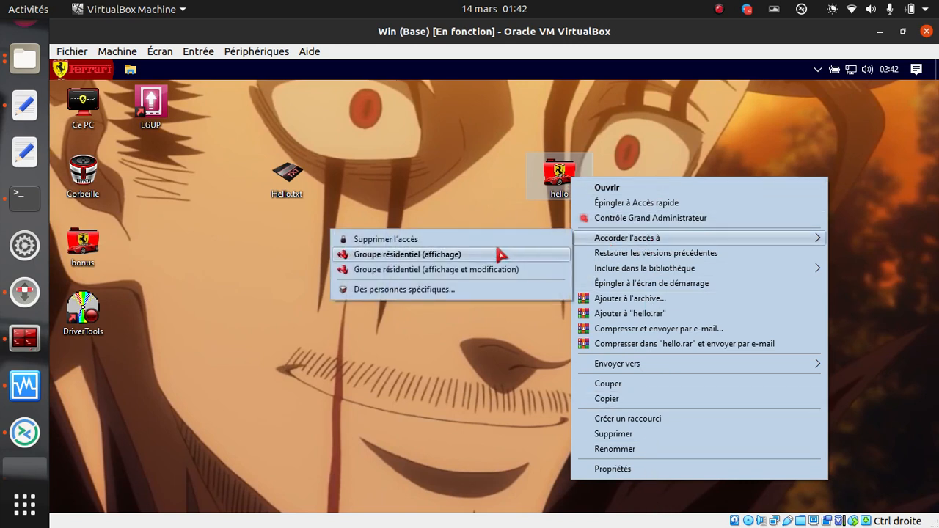
left_click(249, 417)
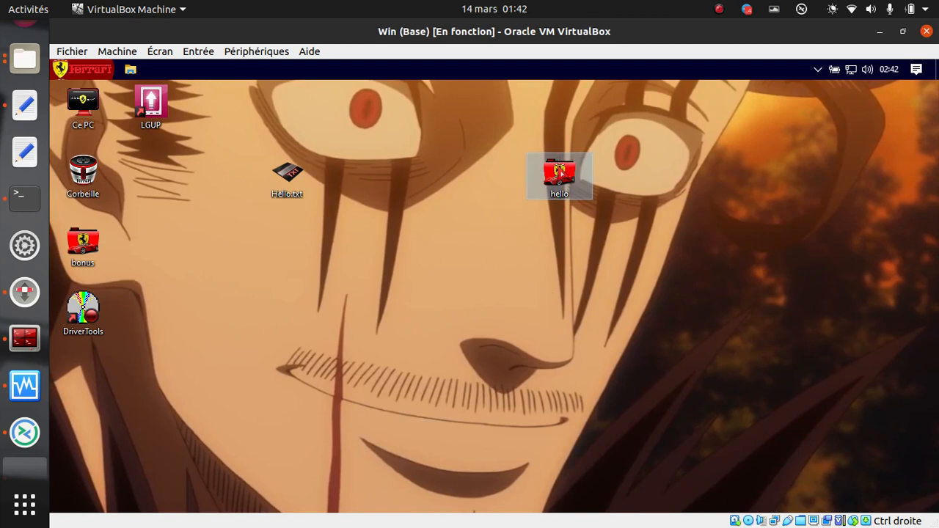
- Delete the hello folder from the desktop
key("Delete")
left_click(559, 174)
left_click_drag(473, 183, 539, 383)
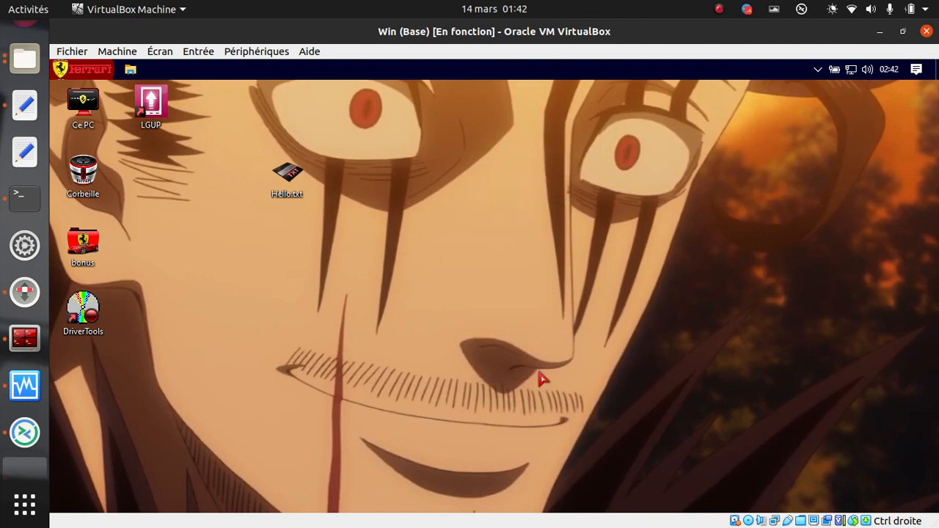
left_click_drag(408, 206, 606, 433)
left_click_drag(717, 105, 384, 445)
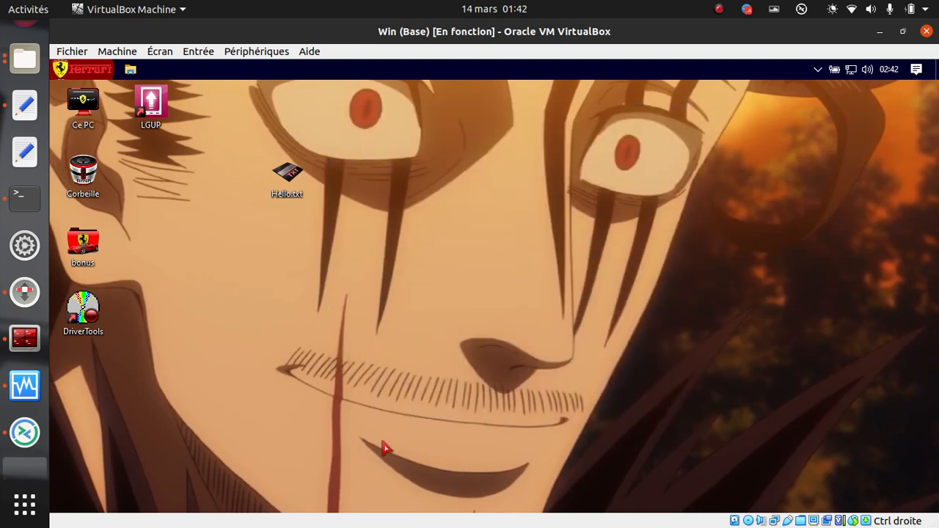
- Create a new text document named note.txt on the desktop and open it in Bloc-notes
right_click(417, 212)
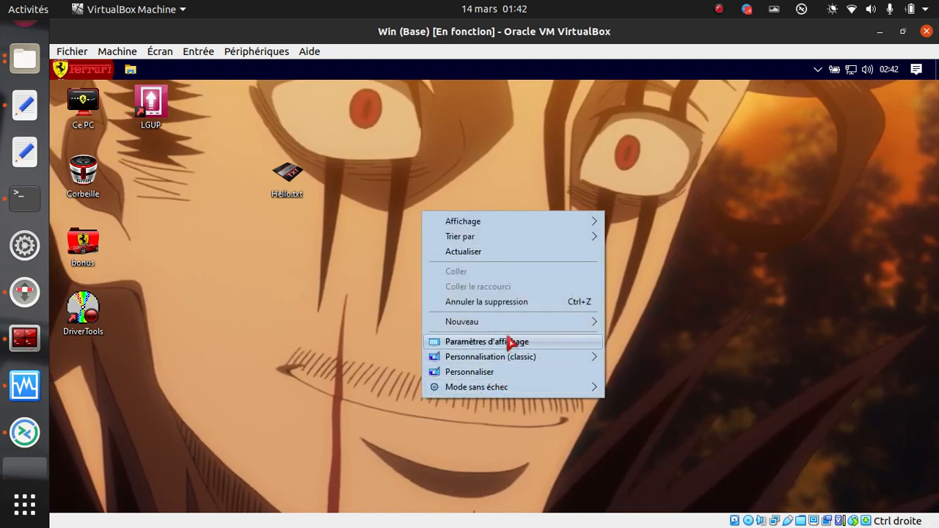
mouse_move(520, 323)
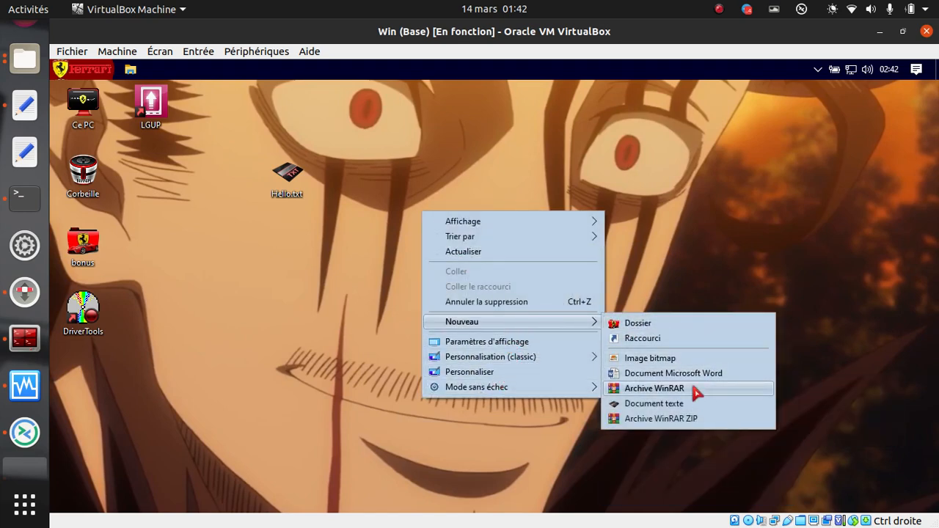
left_click(655, 403)
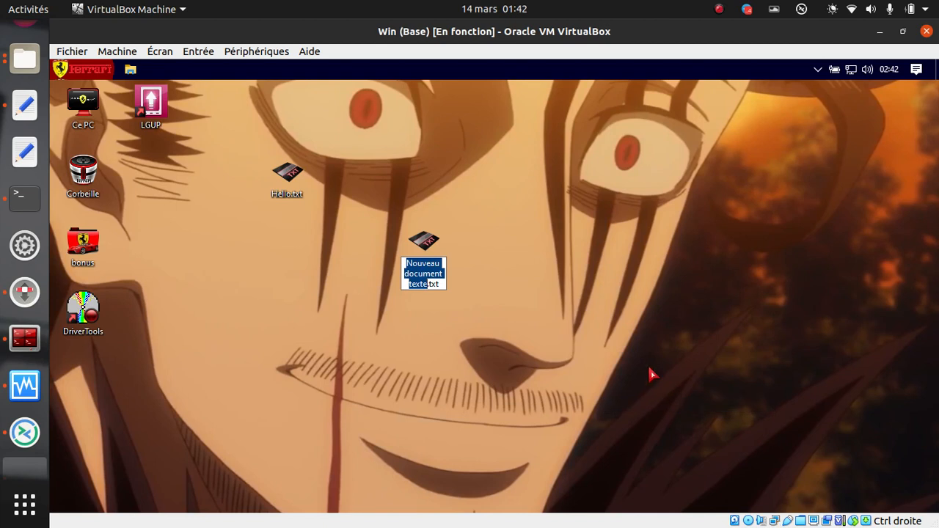
type("note")
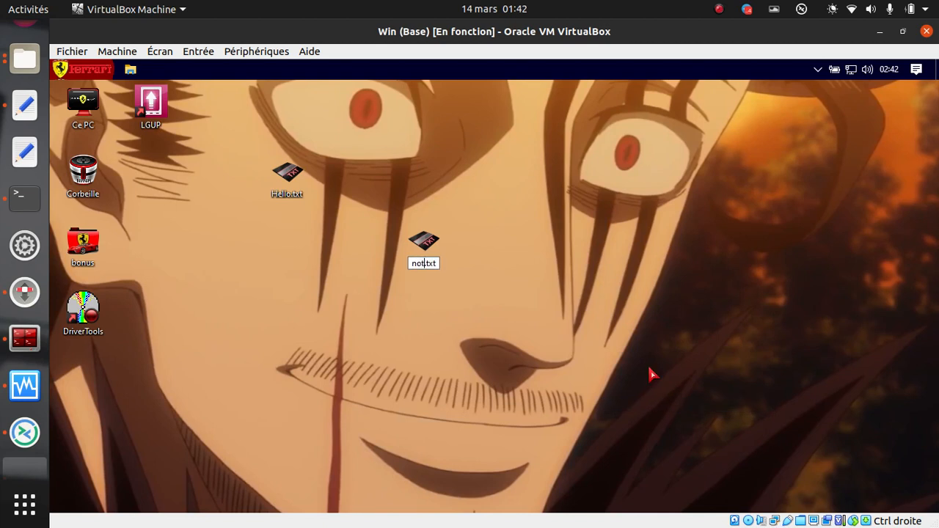
key("Return")
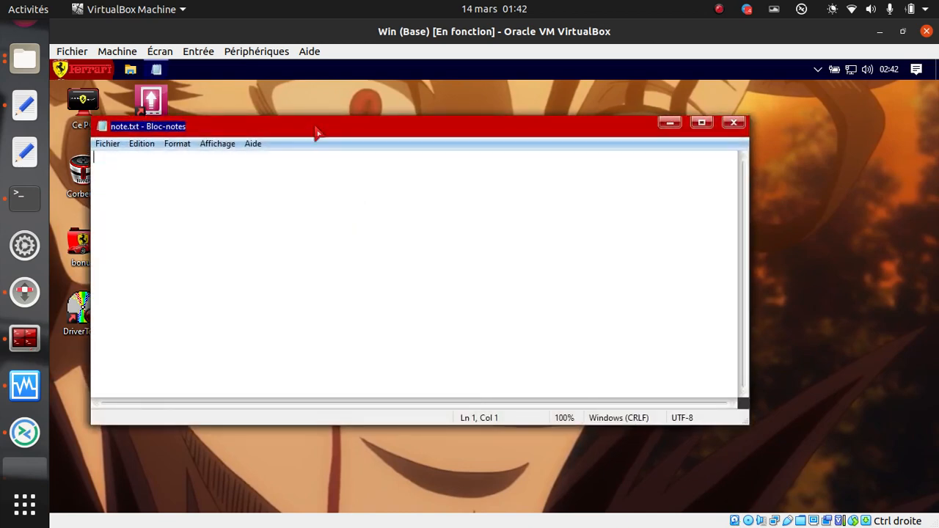
- Enter VLC on the first line of note.txt and W on the second, and minimize the Bloc-notes window
type("VLC")
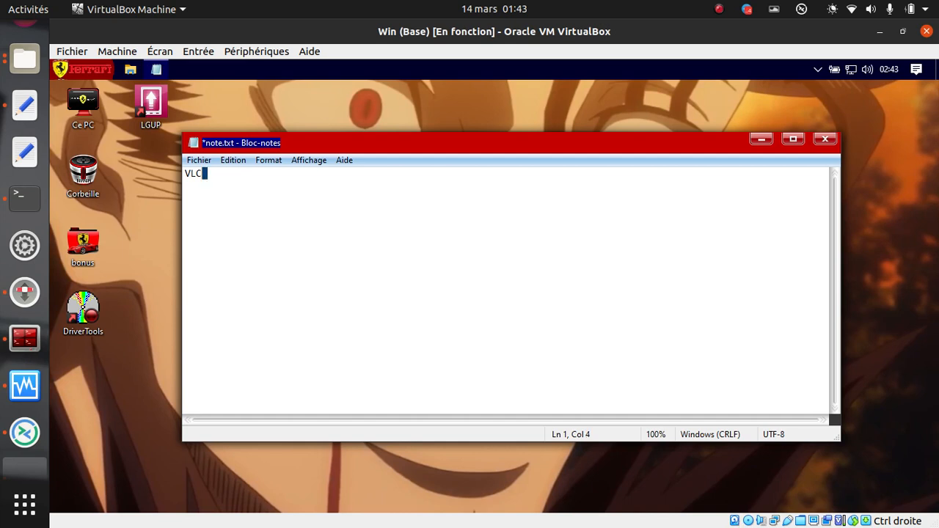
key("shift+Left")
key("shift+Left")
left_click_drag(185, 173, 210, 174)
left_click(242, 174)
key("Return")
double_click(198, 176)
left_click(199, 176)
double_click(199, 176)
left_click(212, 186)
type("W")
left_click(760, 140)
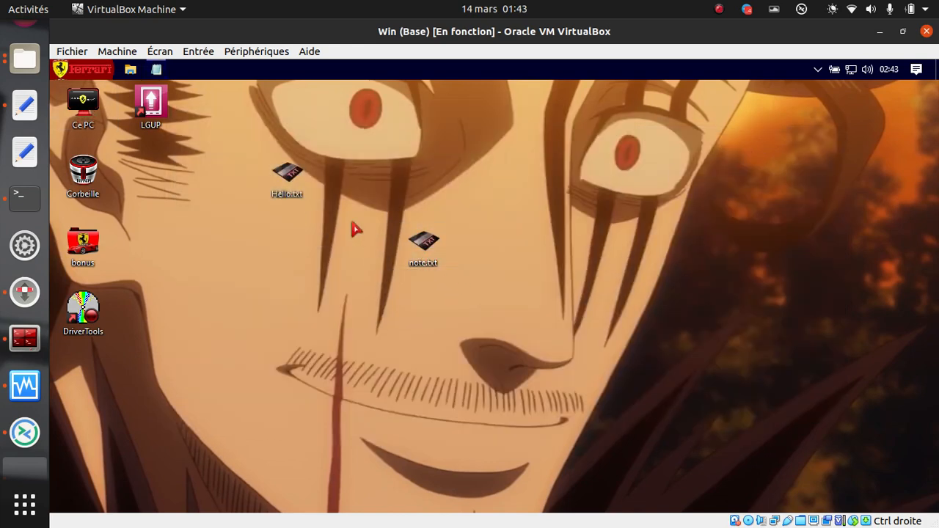
- Compress Hello.txt into the archive Hello.rar and place the archive beside Hello.txt, above note.txt
right_click(291, 195)
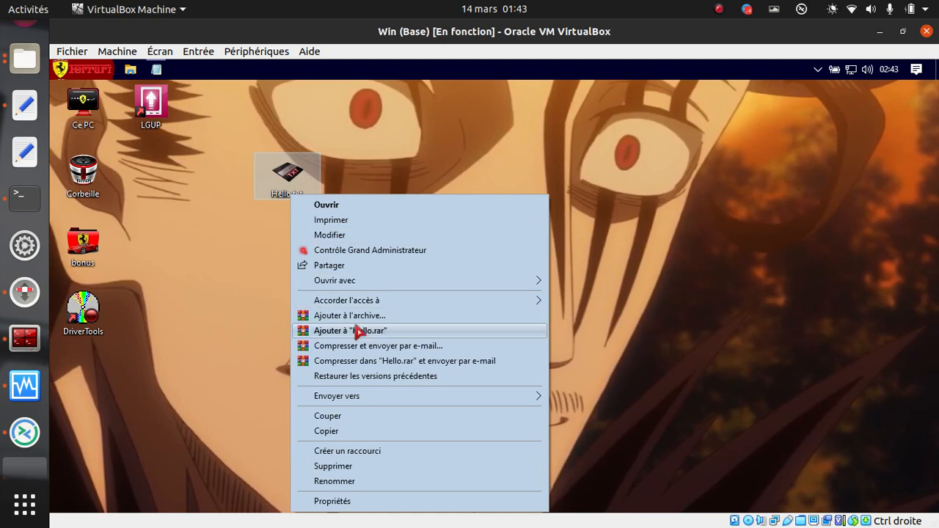
left_click(302, 194)
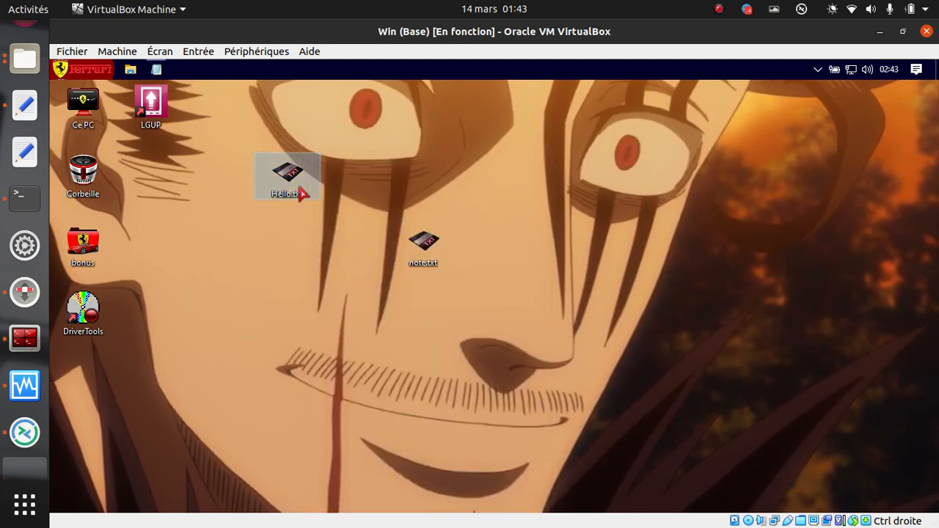
right_click(301, 195)
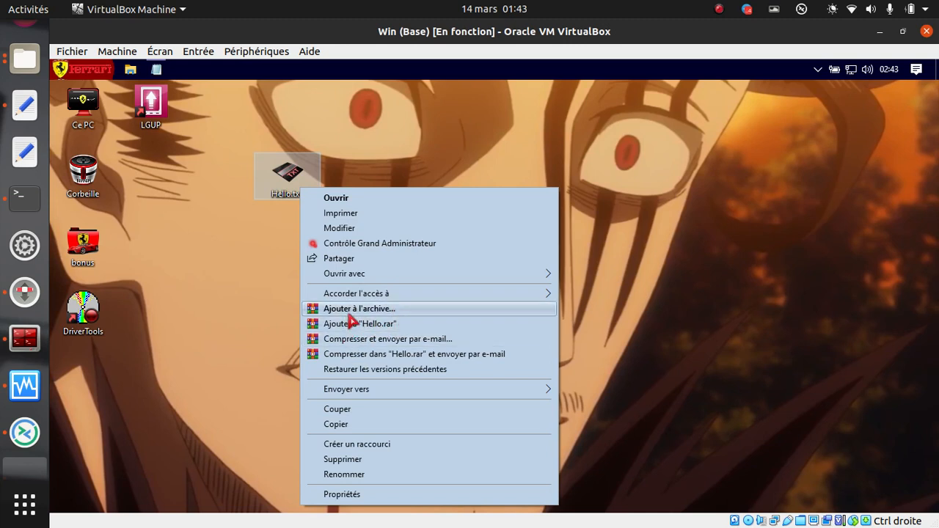
left_click(371, 325)
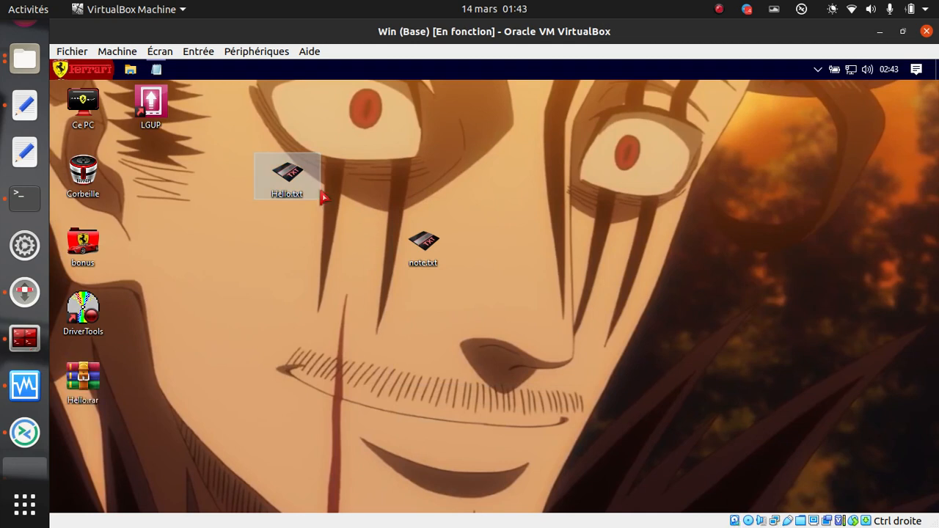
left_click_drag(91, 396, 433, 197)
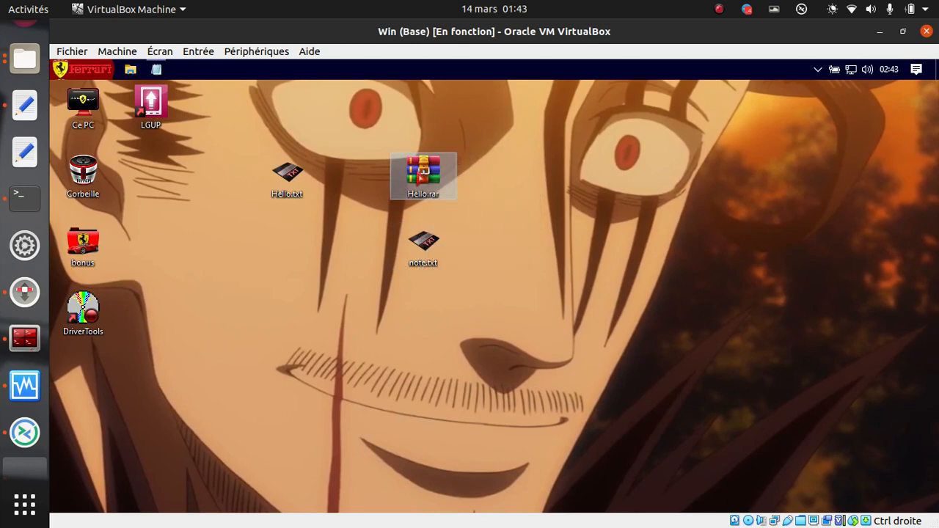
- Show the actions available for the Hello.rar archive without choosing any
left_click(502, 206)
left_click(431, 195)
right_click(431, 198)
left_click(530, 164)
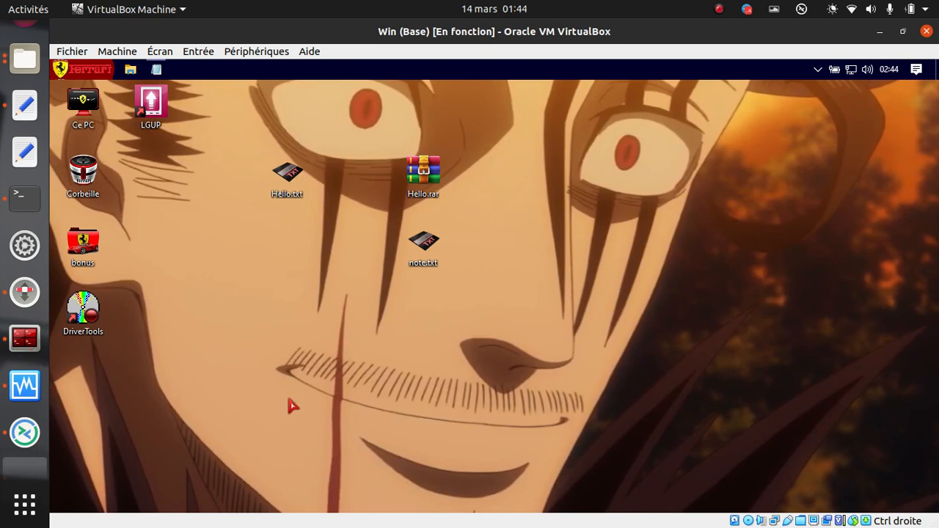
- Open the properties of Hello.rar and move the window clear of the desktop files
left_click(423, 177)
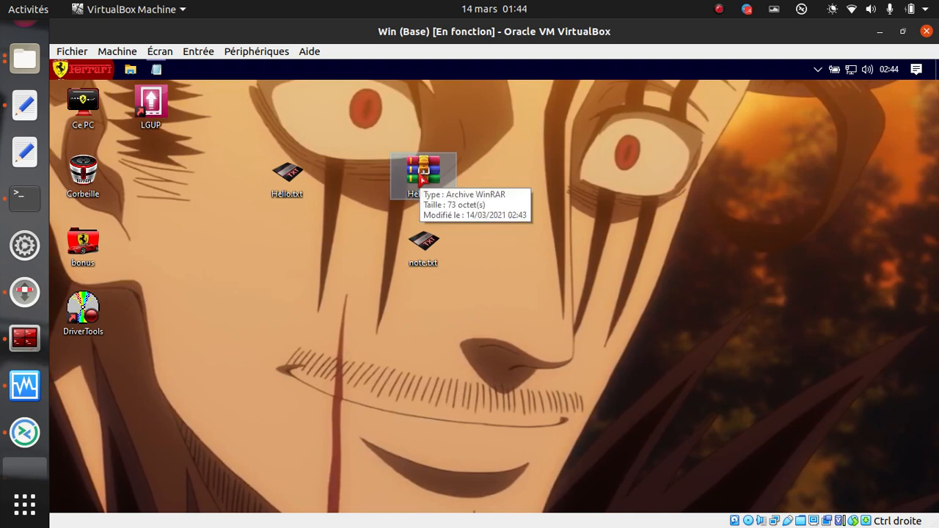
right_click(423, 178)
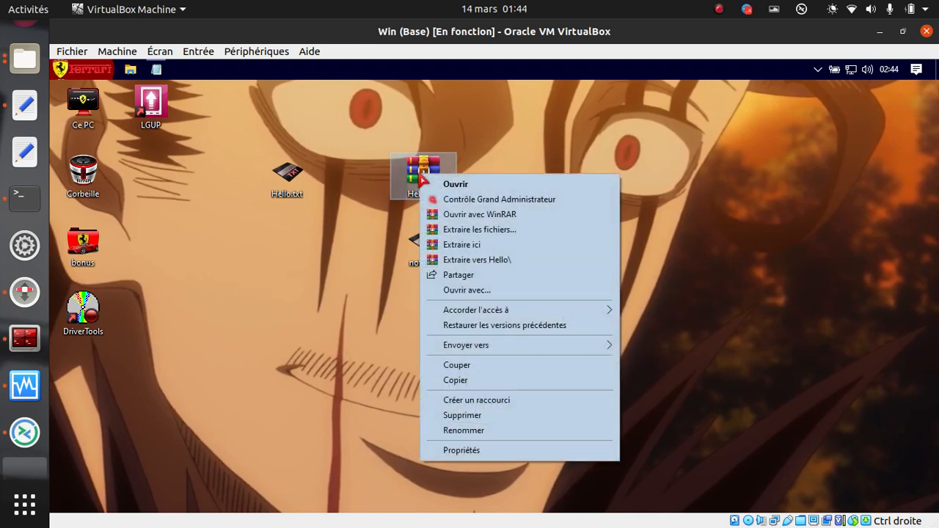
left_click(477, 451)
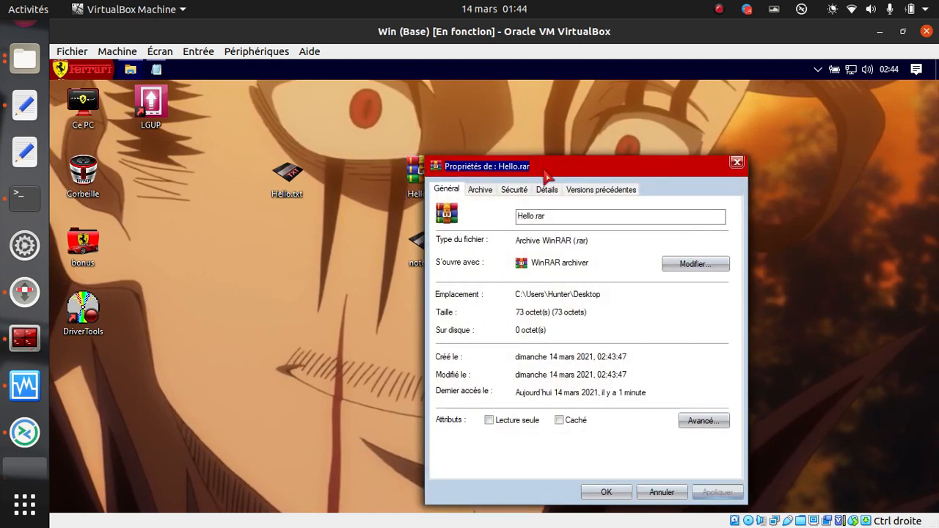
left_click_drag(546, 176, 598, 126)
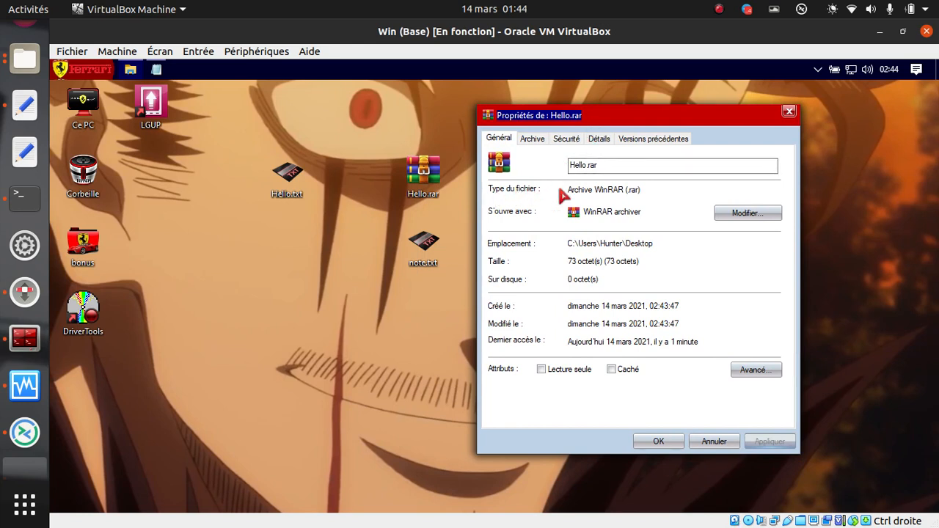
- Examine the file type, associated program and each part of the location path in the Hello.rar properties
left_click_drag(583, 190, 658, 191)
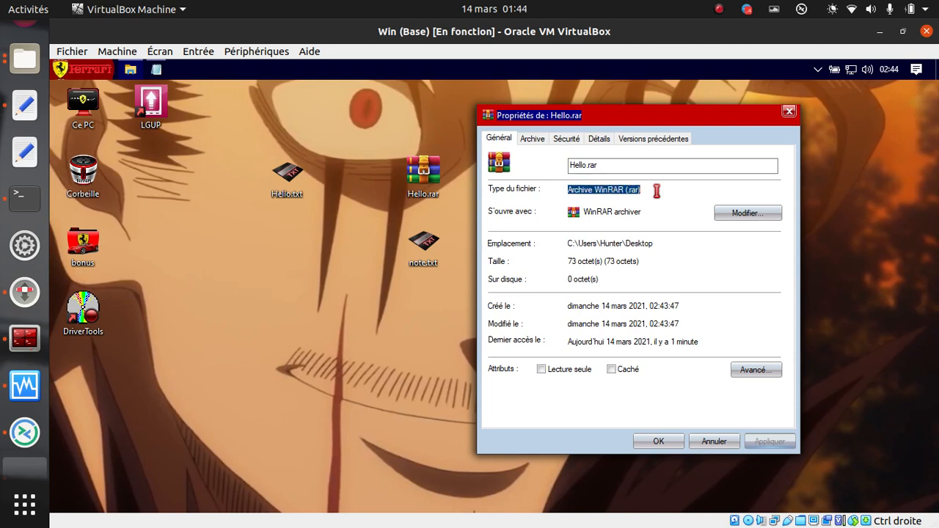
left_click(631, 192)
double_click(630, 191)
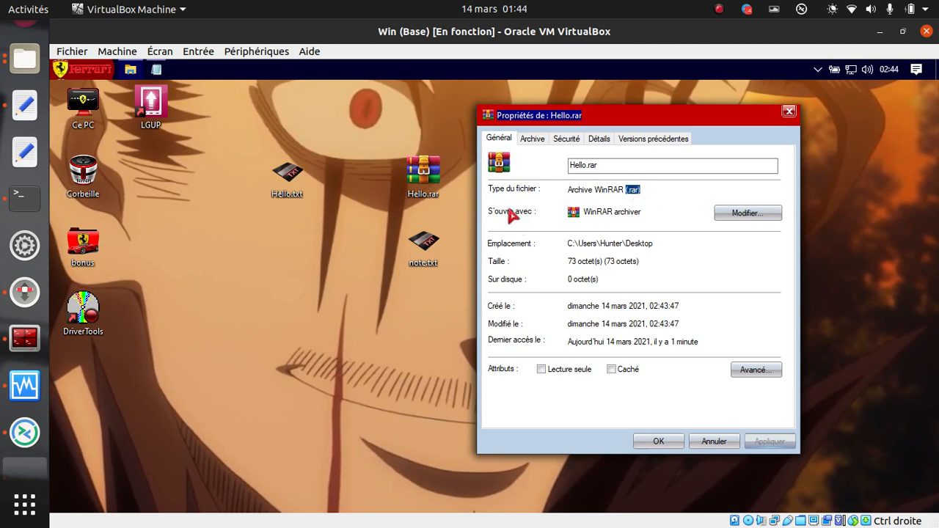
double_click(626, 212)
left_click_drag(584, 212, 709, 213)
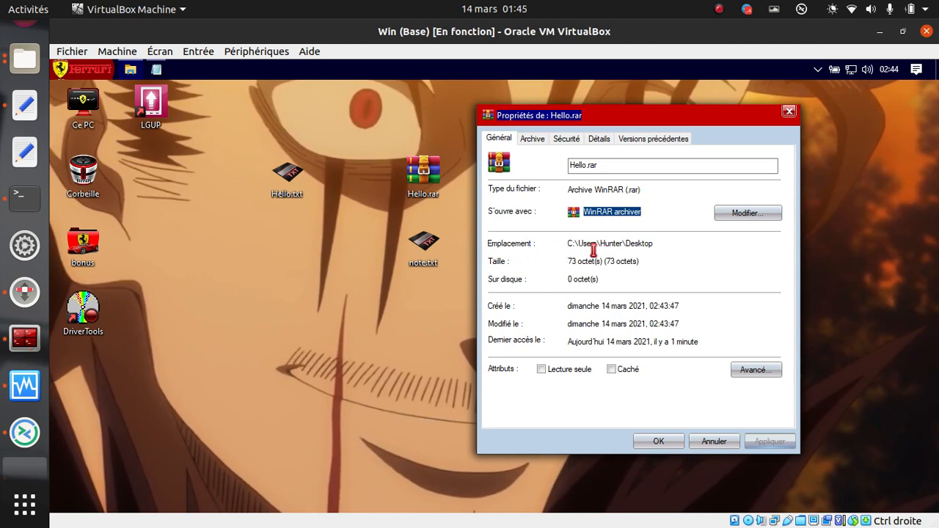
left_click_drag(572, 244, 562, 249)
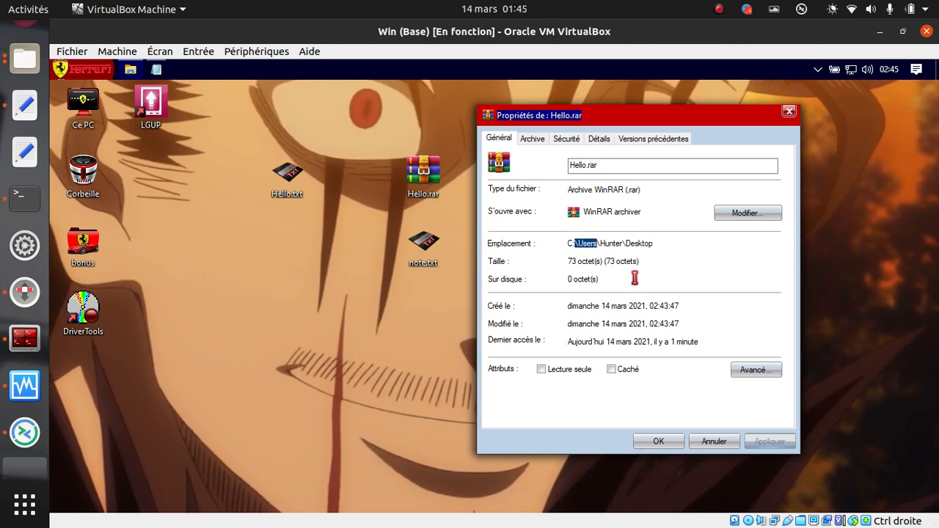
double_click(610, 245)
left_click(637, 247)
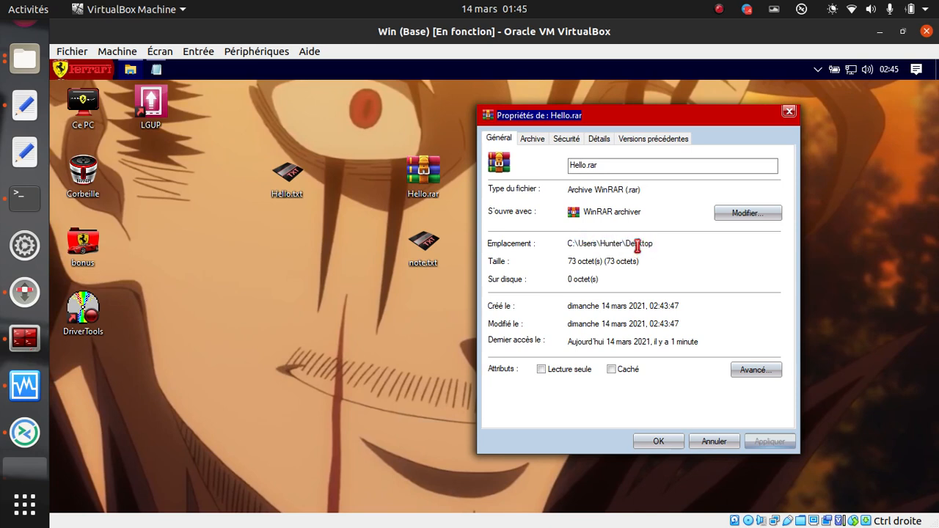
double_click(637, 247)
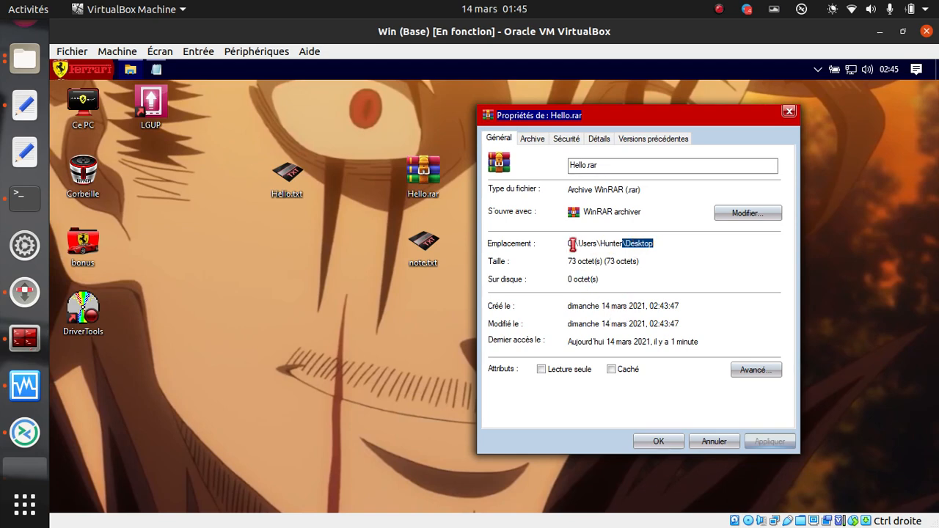
left_click(74, 70)
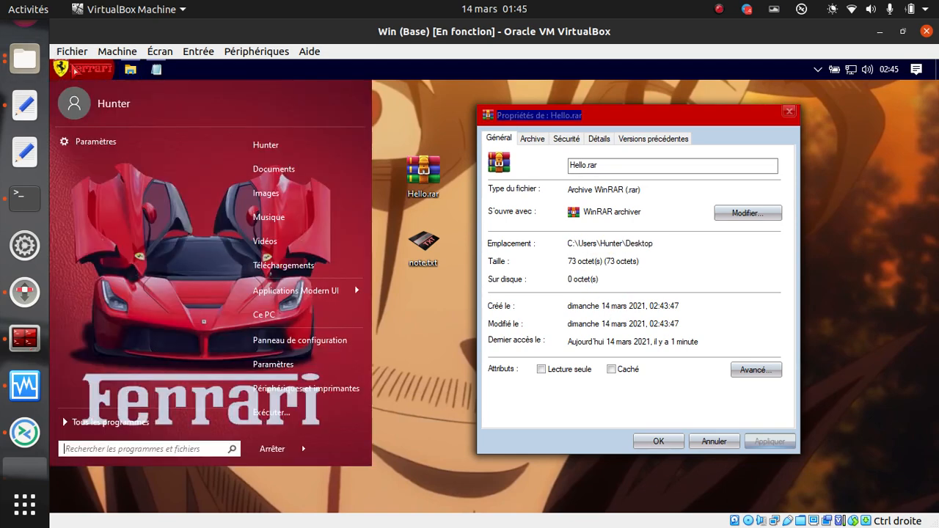
left_click(131, 70)
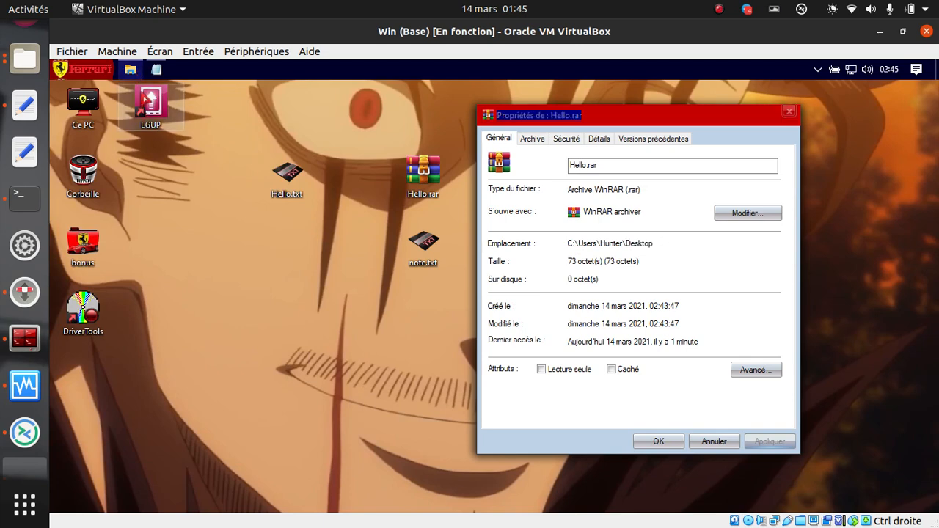
left_click(83, 74)
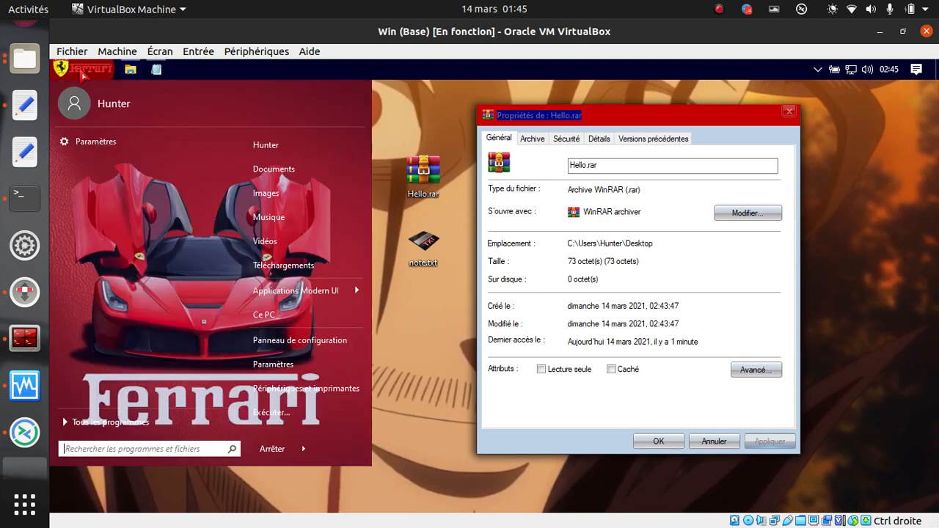
left_click(87, 75)
left_click(131, 72)
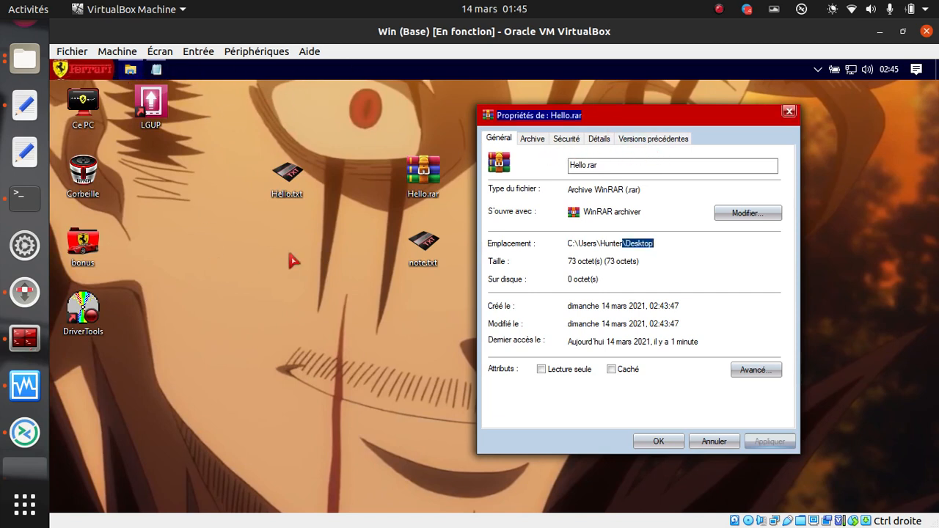
- Open the Documents library in a file explorer window and reposition the window over the desktop
left_click(97, 73)
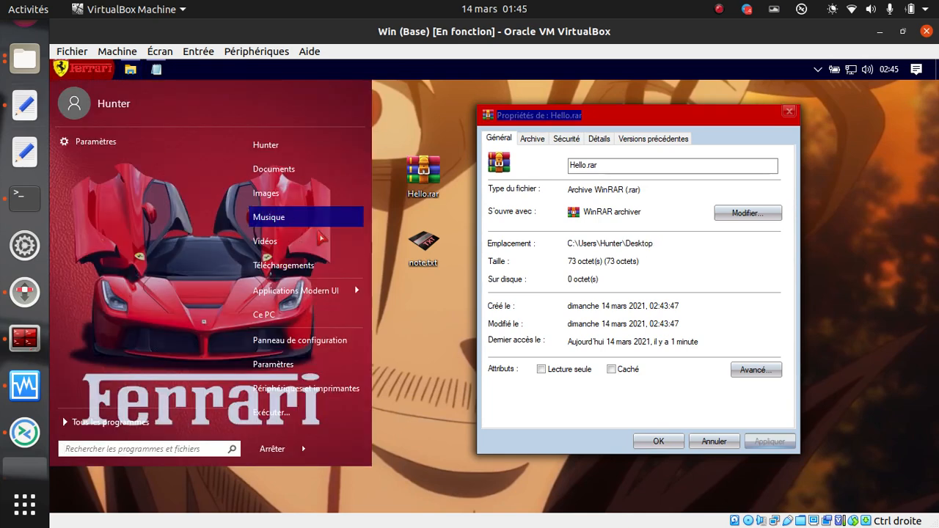
left_click(295, 175)
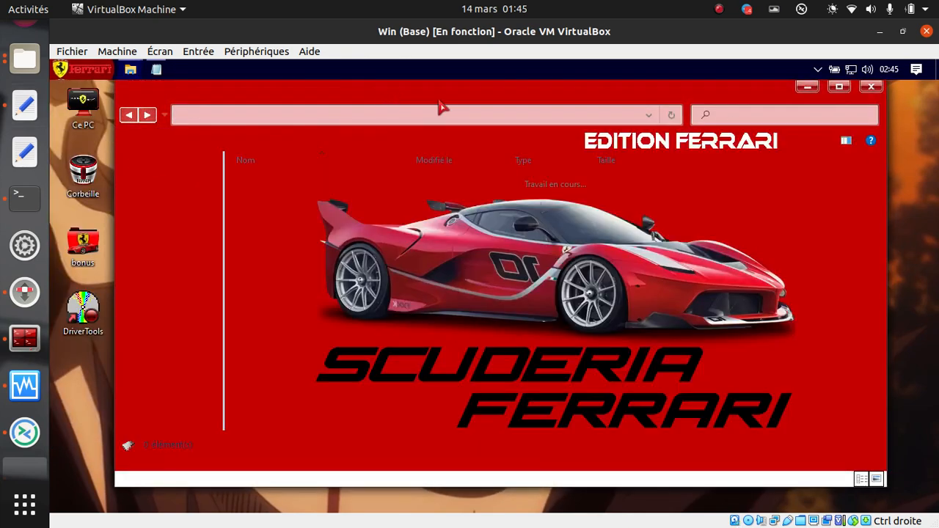
left_click_drag(440, 105, 601, 328)
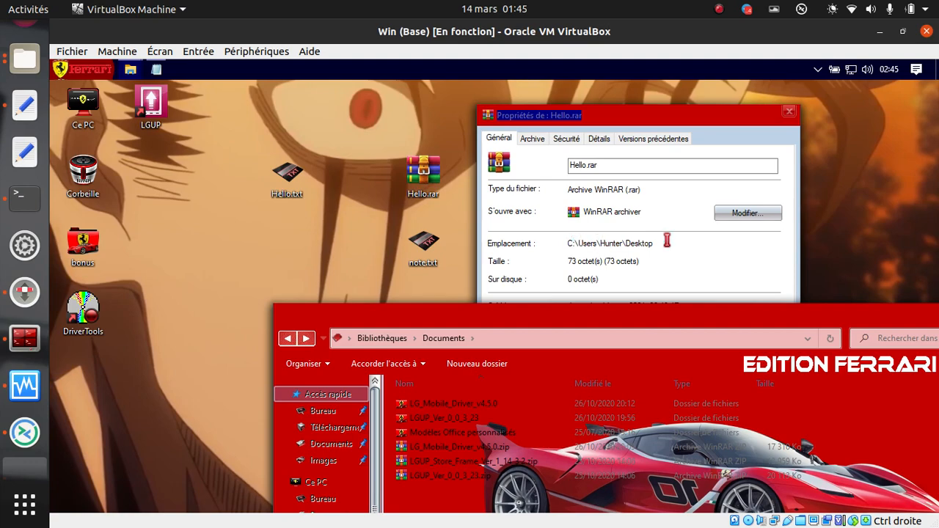
left_click_drag(467, 320, 338, 149)
- Browse from Ce PC through Disque local (C:) and Utilisateurs to the user's profile folder, keeping the Hello.rar location visible
left_click(206, 314)
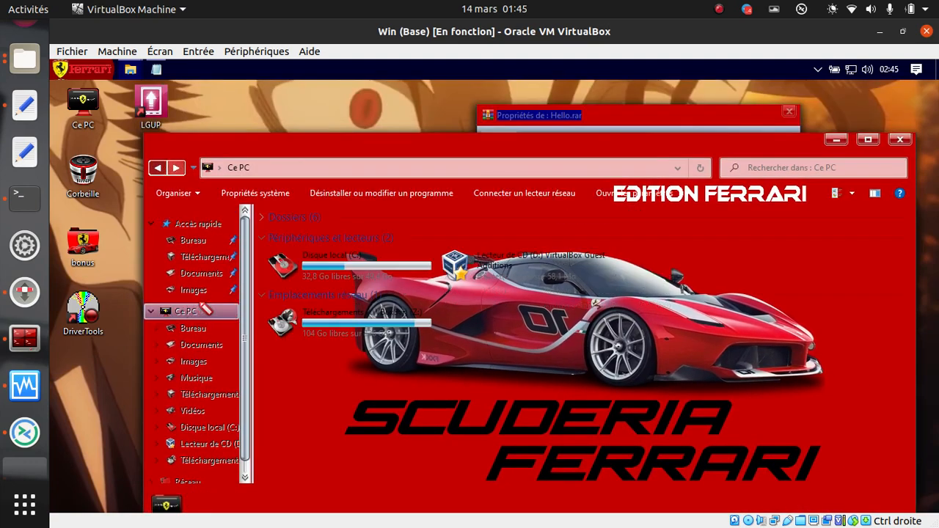
double_click(325, 266)
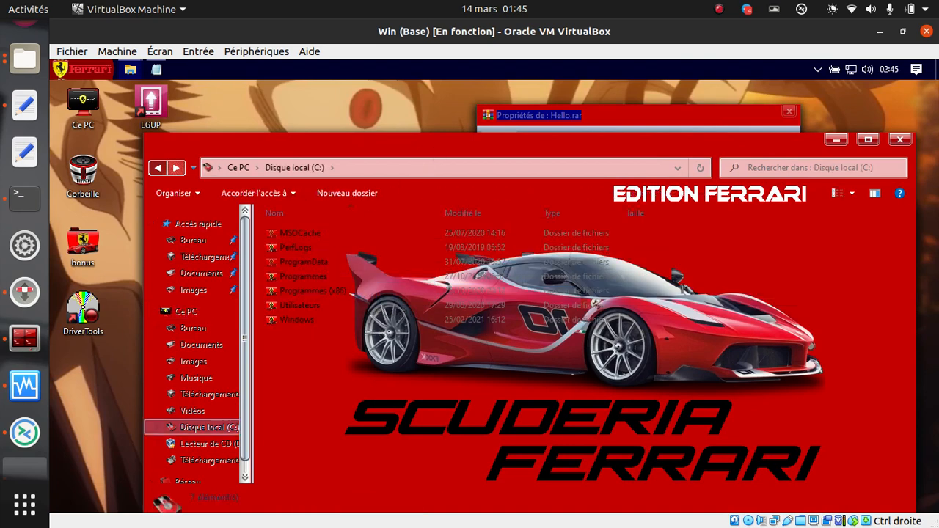
left_click_drag(462, 132, 541, 268)
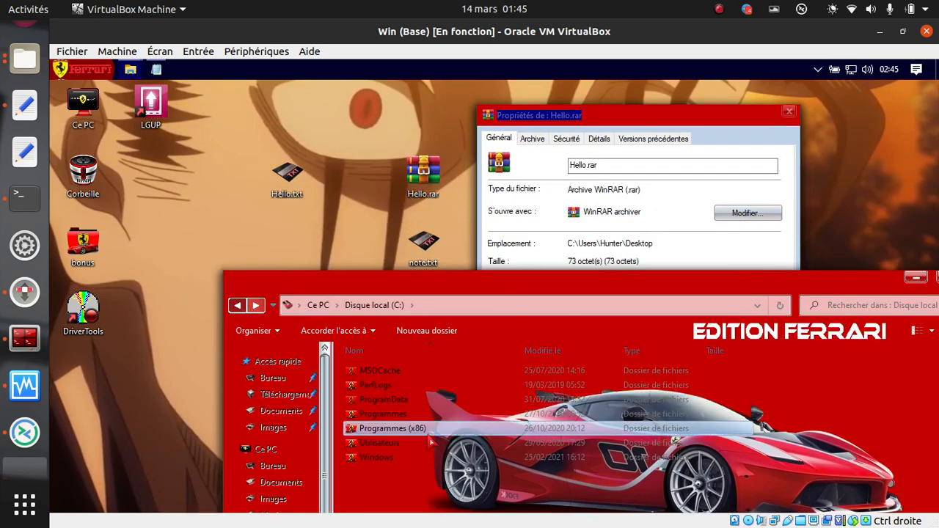
double_click(379, 443)
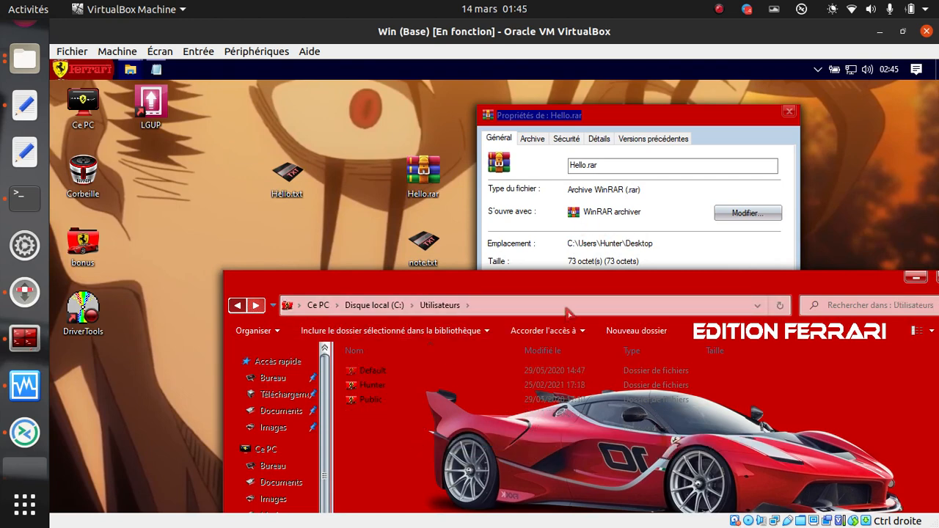
double_click(373, 384)
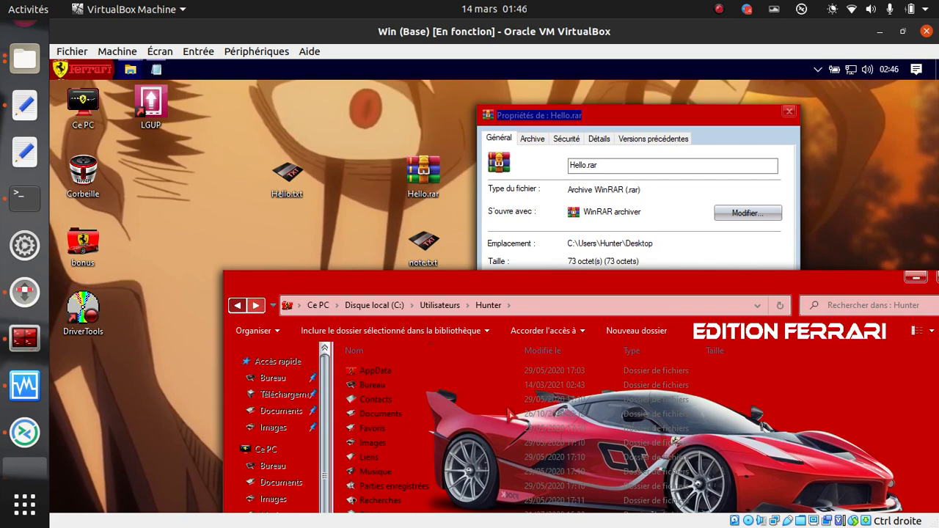
- Open the Bureau folder in the user's profile, select Hello.rar, Hello.txt and note.txt to compare with the desktop, and close the explorer window
double_click(414, 386)
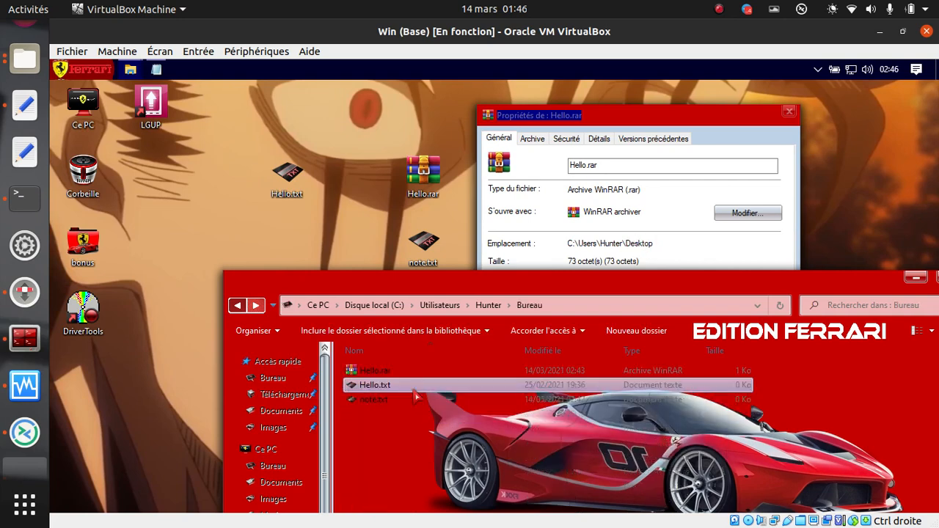
left_click(397, 372)
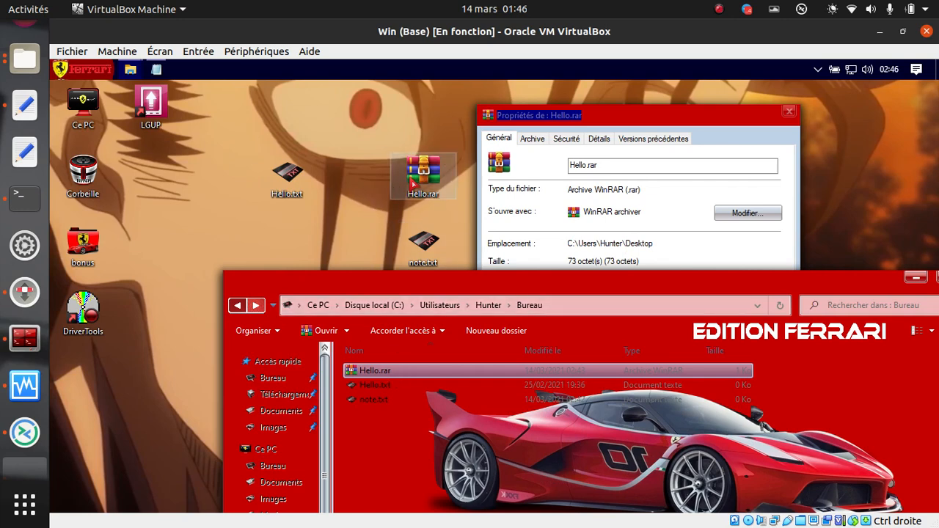
left_click_drag(408, 490, 398, 327)
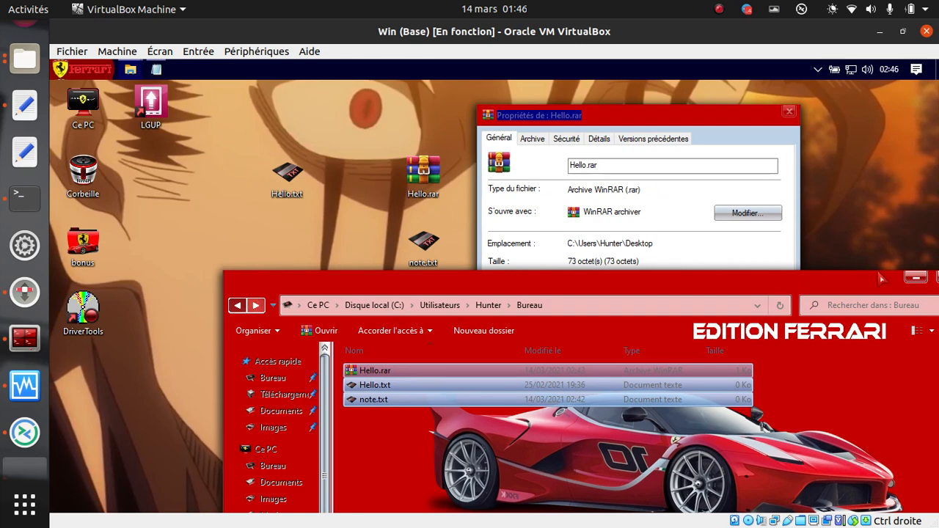
left_click(916, 278)
left_click(813, 294)
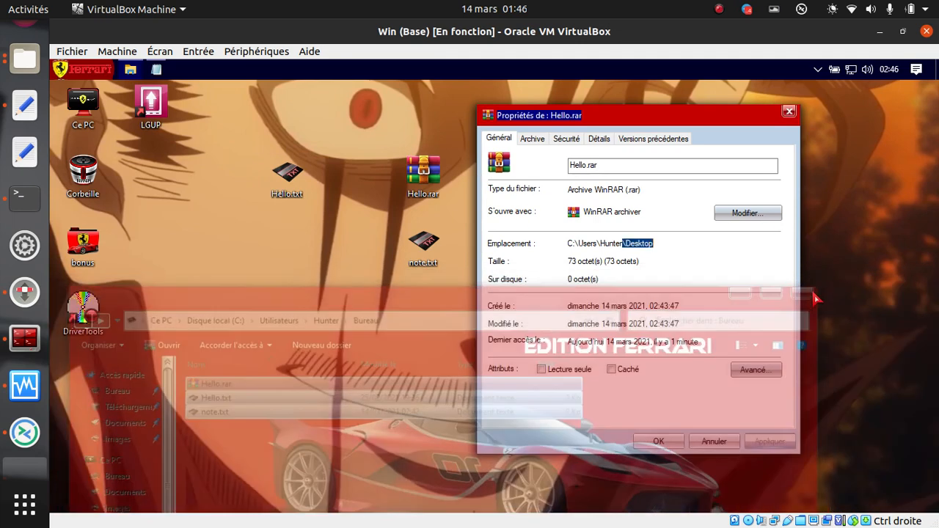
- Examine the location, size, size on disk, and creation, modification and last-access dates in the Hello.rar properties
left_click(587, 280)
double_click(574, 251)
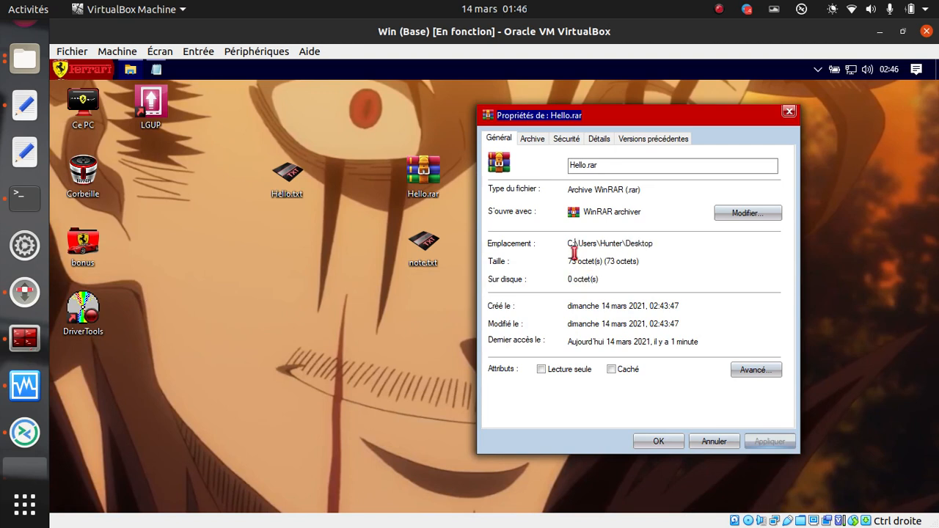
double_click(586, 261)
double_click(586, 262)
left_click_drag(571, 279, 610, 279)
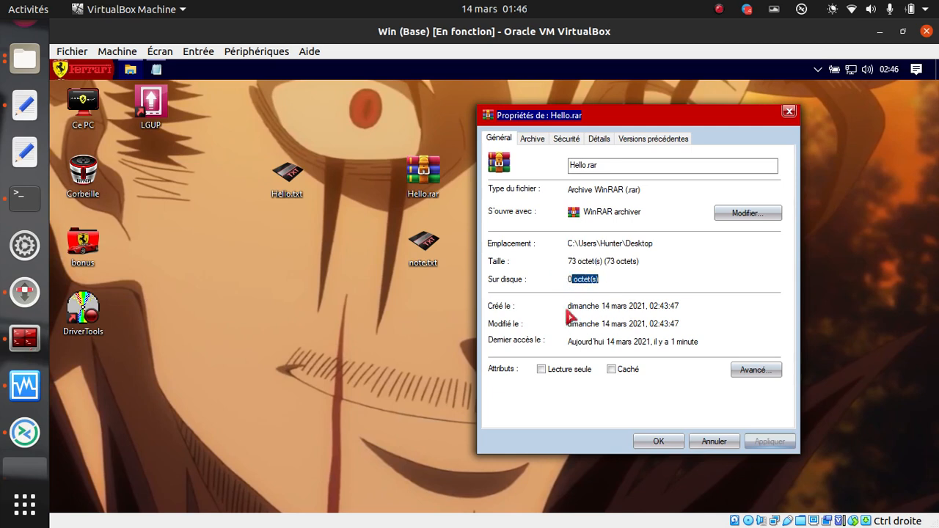
left_click_drag(586, 323, 622, 324)
double_click(576, 343)
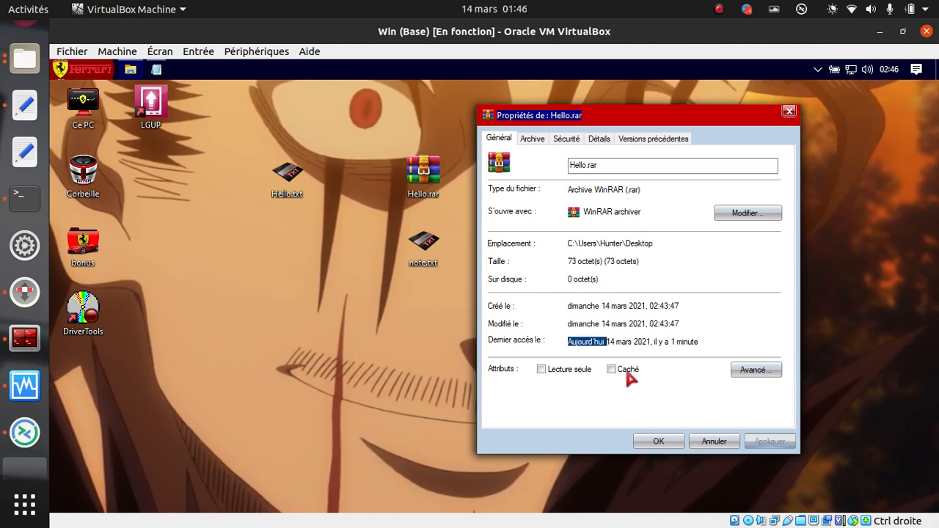
- Review the archive, security, details and previous-version information of Hello.rar and close its properties
left_click(536, 142)
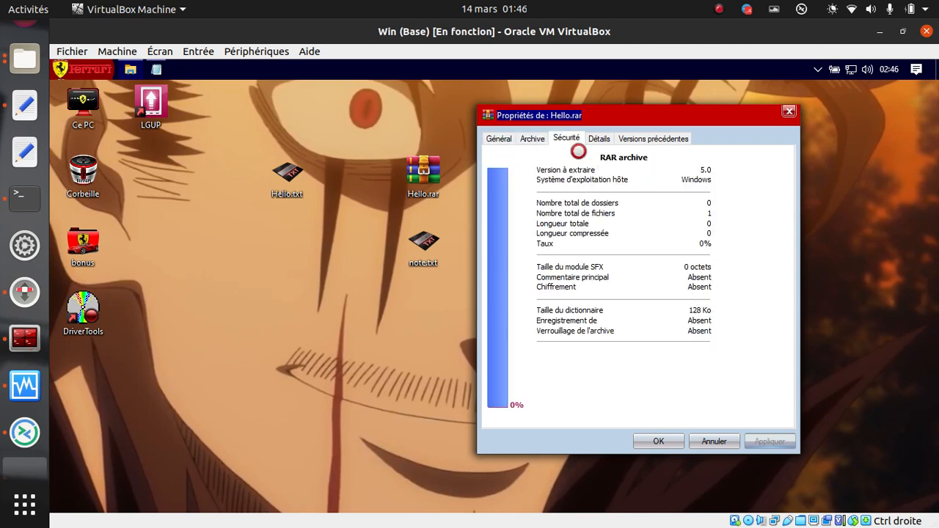
left_click(567, 139)
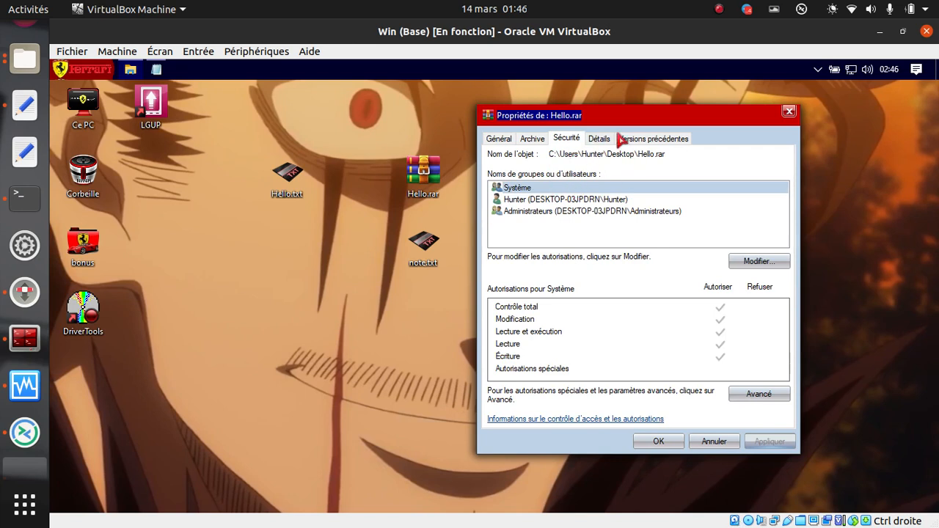
left_click(600, 143)
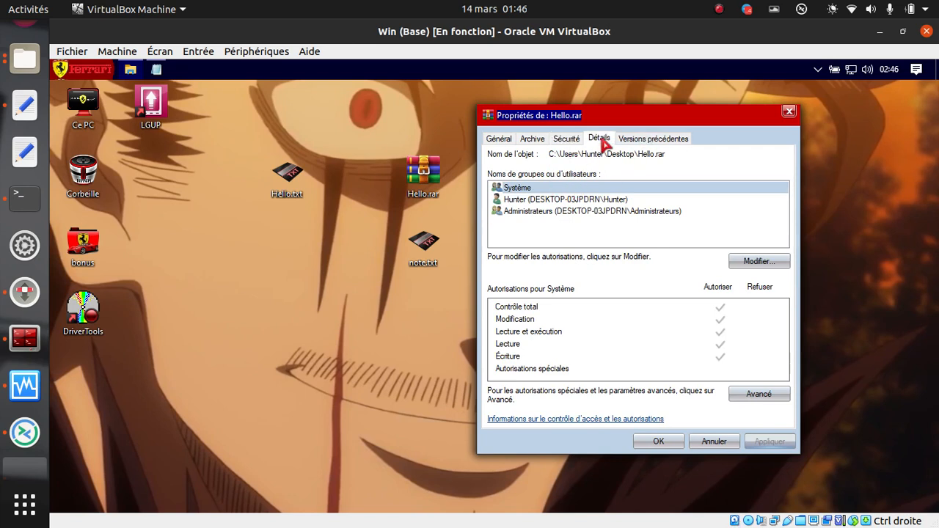
left_click(650, 139)
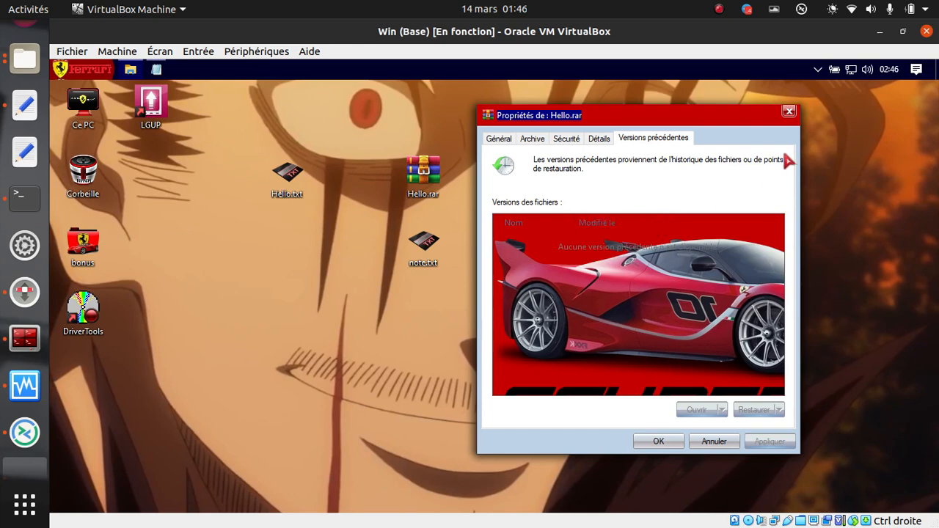
left_click(788, 112)
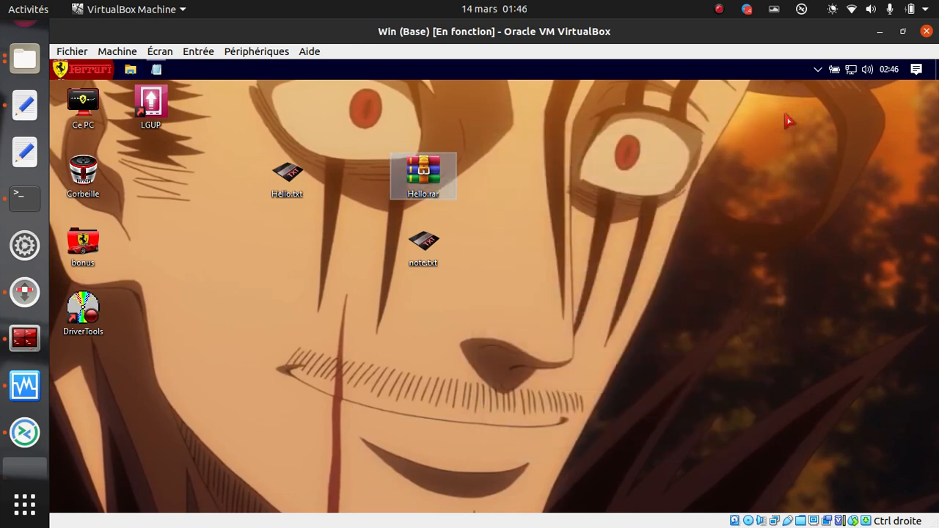
- Check the location and maximum size settings in the Corbeille properties and close them without changes
left_click(682, 239)
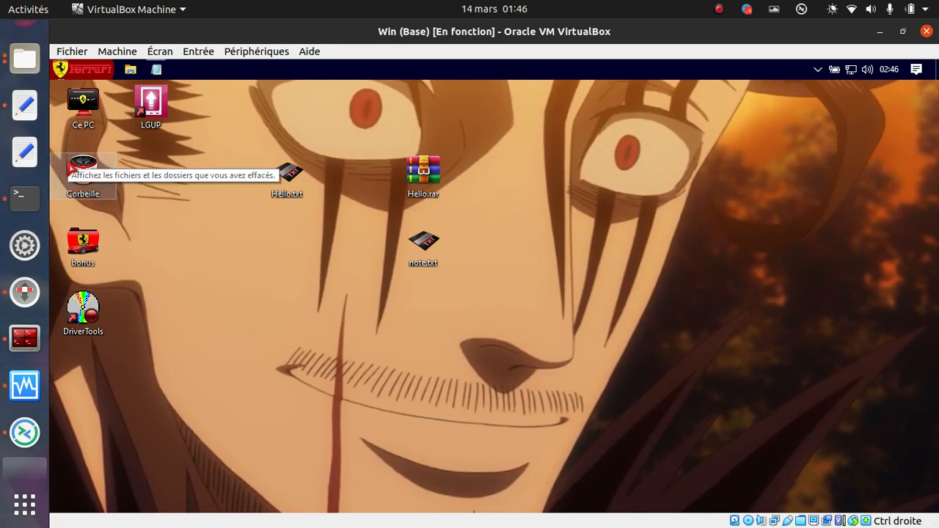
left_click(93, 193)
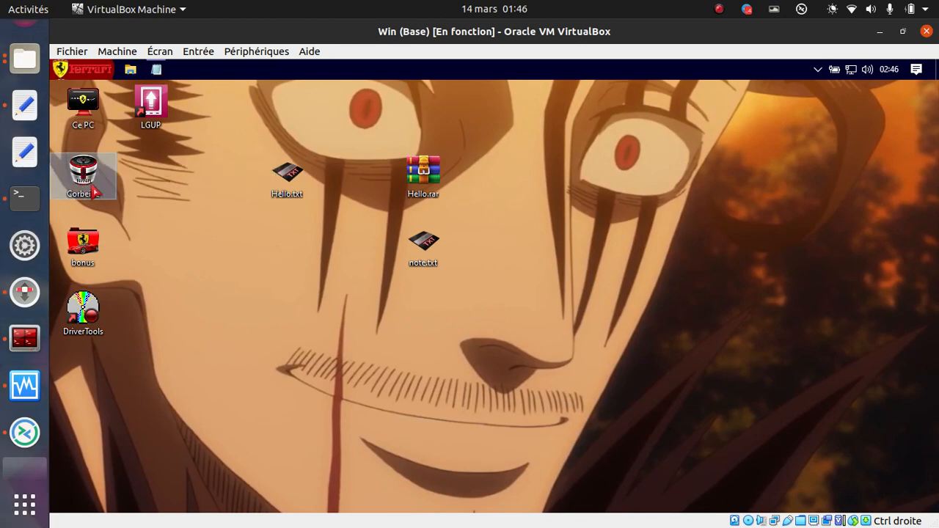
right_click(93, 192)
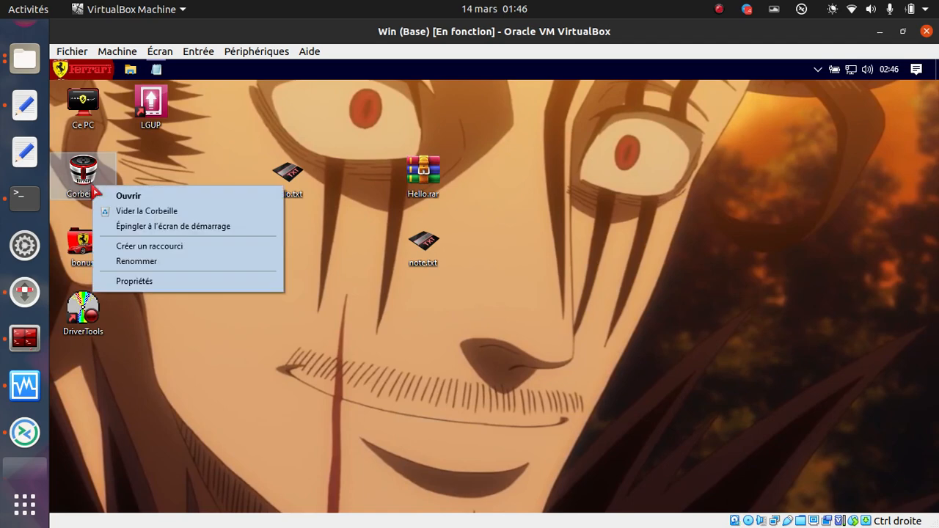
left_click(169, 280)
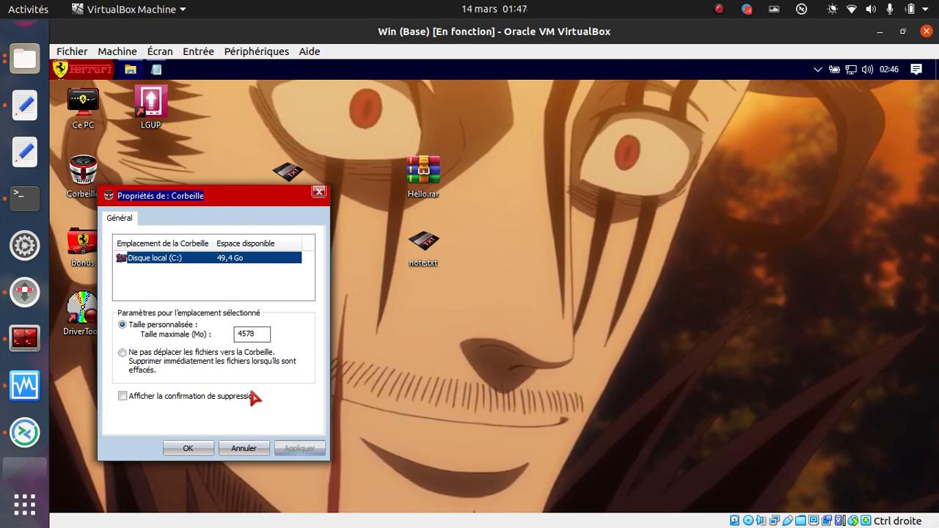
left_click(318, 193)
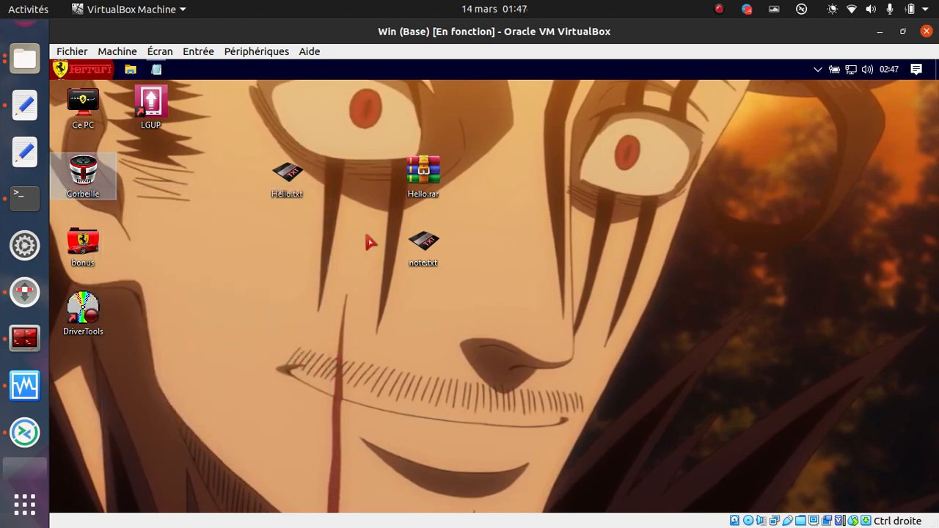
- Open note.txt from the desktop, close that blank copy, and bring back the unsaved note.txt window without entering full-screen mode
double_click(423, 245)
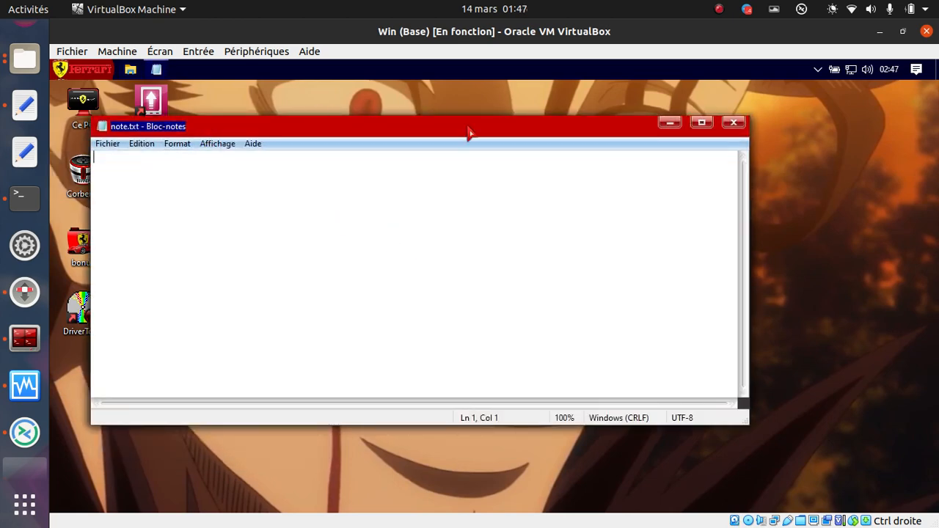
left_click(734, 122)
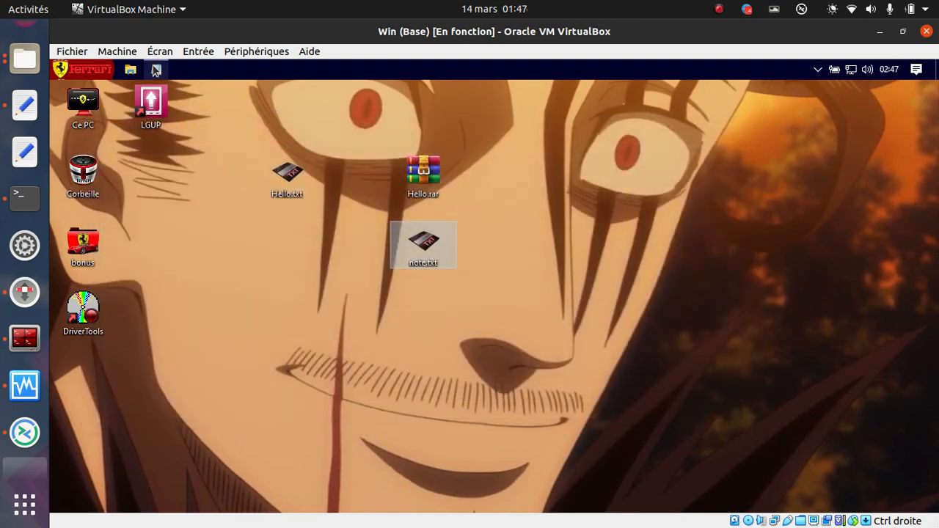
mouse_move(156, 73)
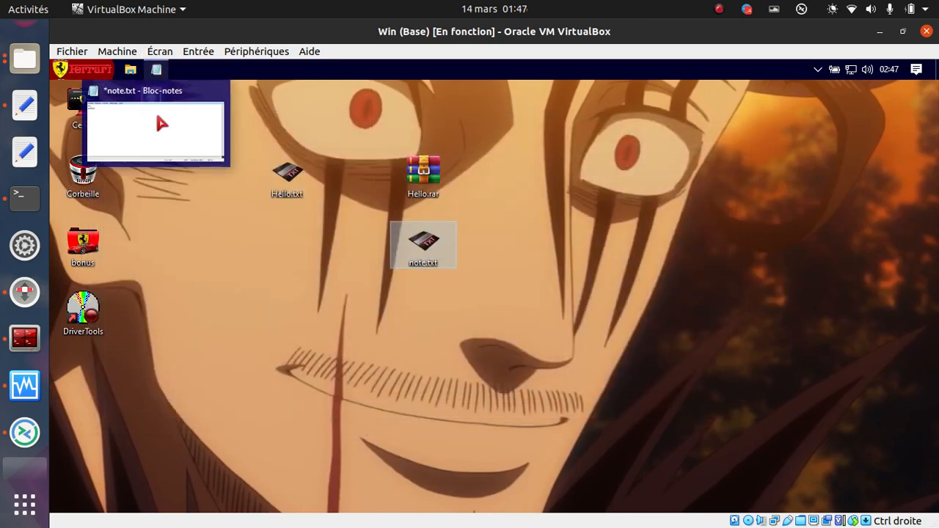
key("ctrl+f")
left_click(459, 351)
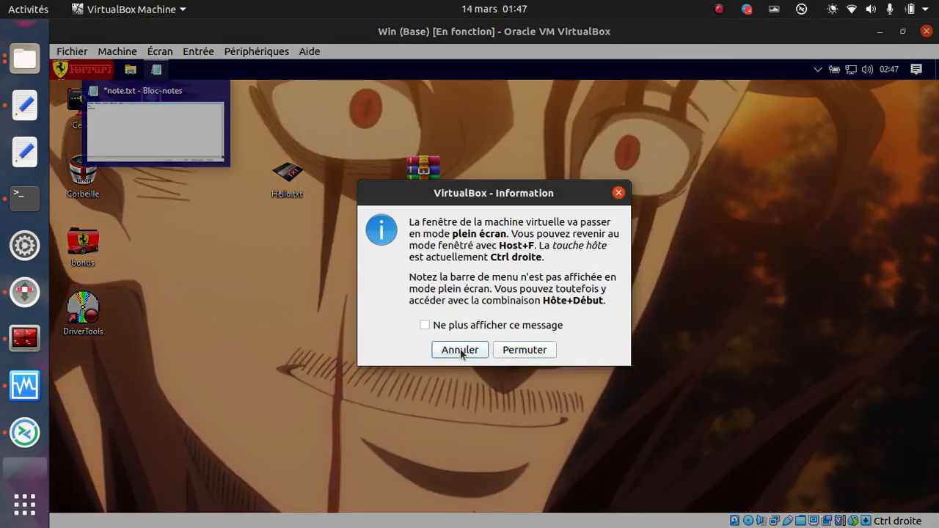
left_click(460, 350)
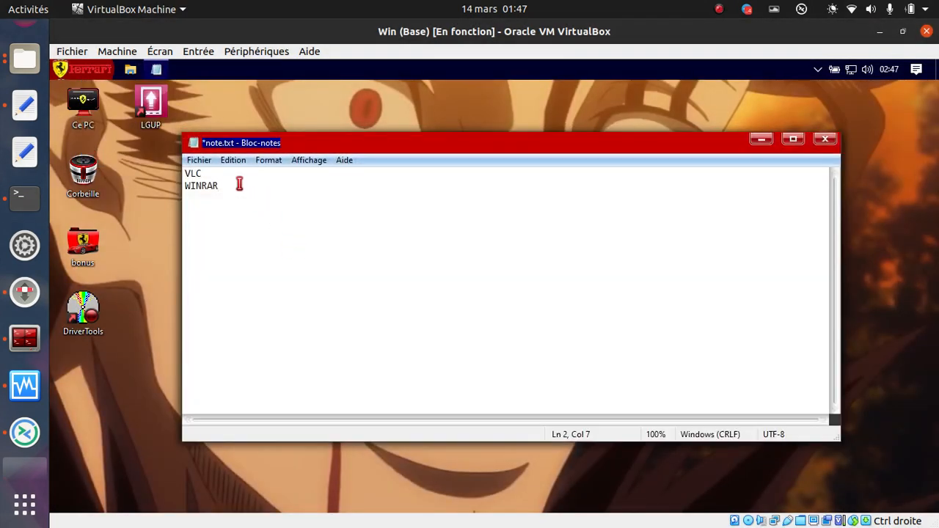
- Highlight the VLC and WINRAR entries in the unsaved note one after the other and minimize the window
left_click_drag(227, 182, 187, 173)
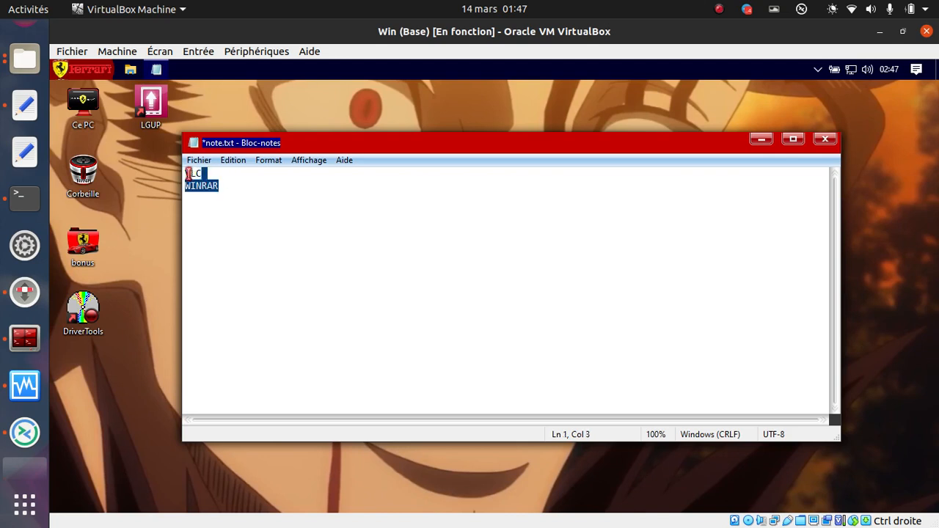
left_click(215, 202)
double_click(195, 174)
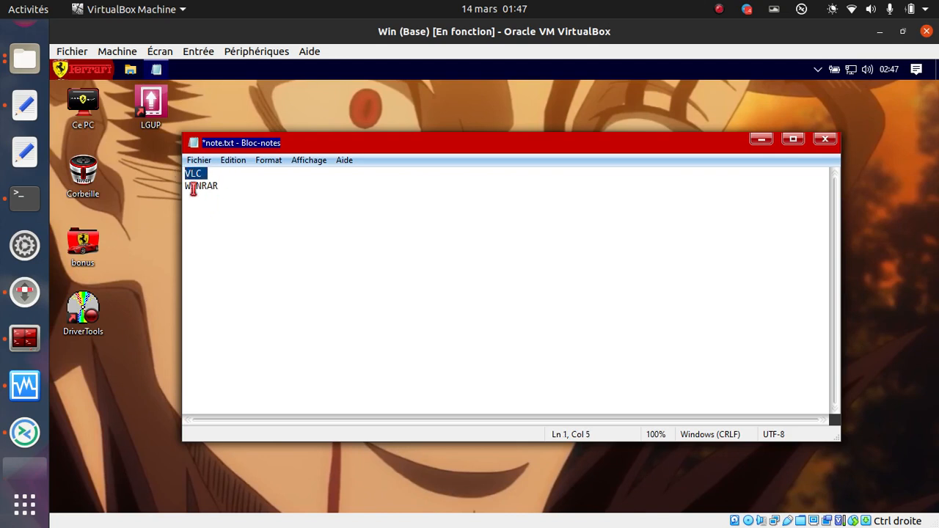
left_click(193, 188)
double_click(192, 188)
left_click(192, 189)
left_click(760, 139)
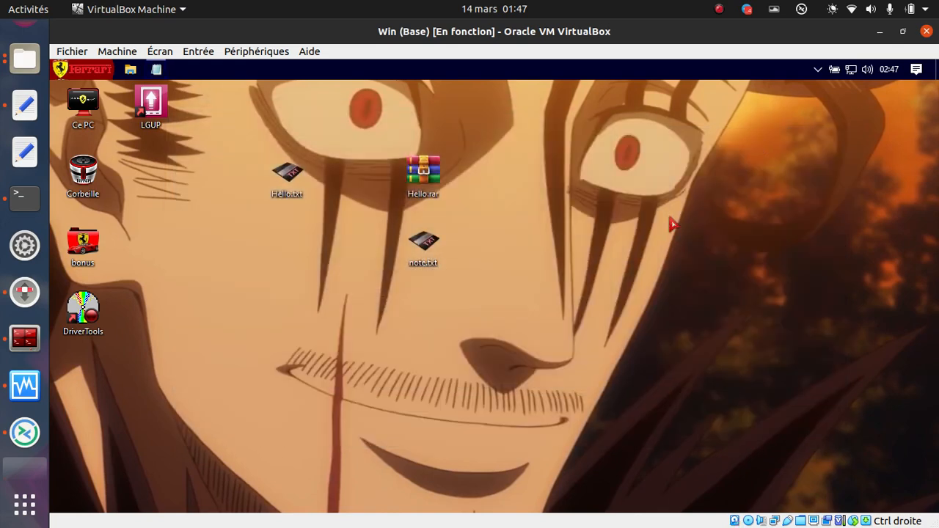
- Show the hidden notification-area icons and return to the desktop
left_click(817, 69)
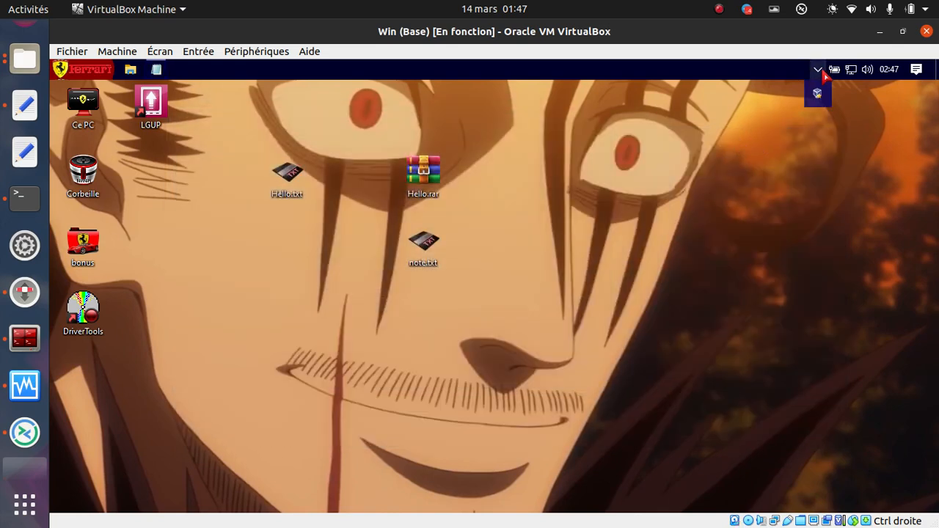
left_click(823, 152)
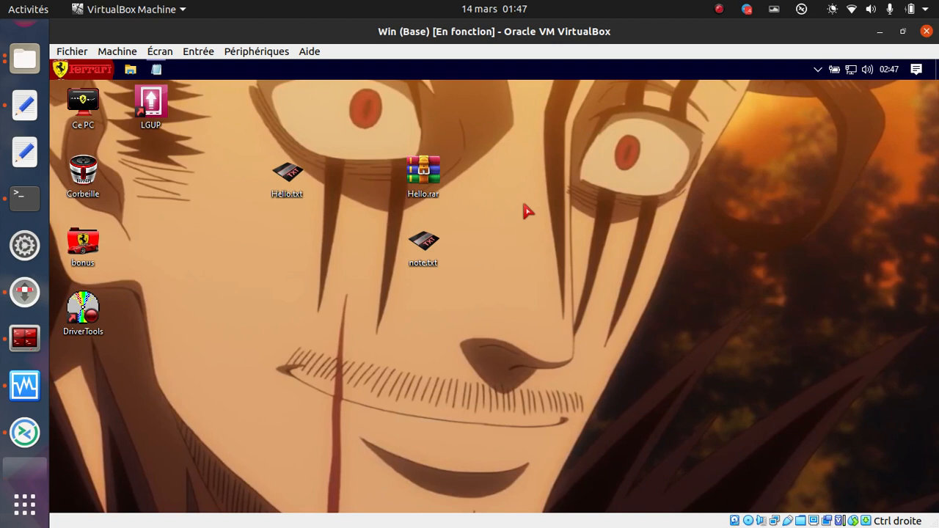
left_click(613, 197)
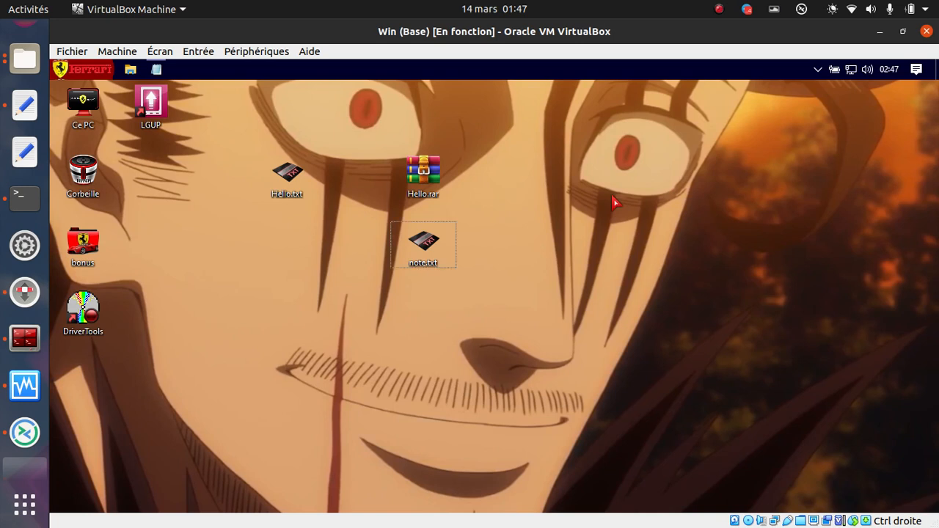